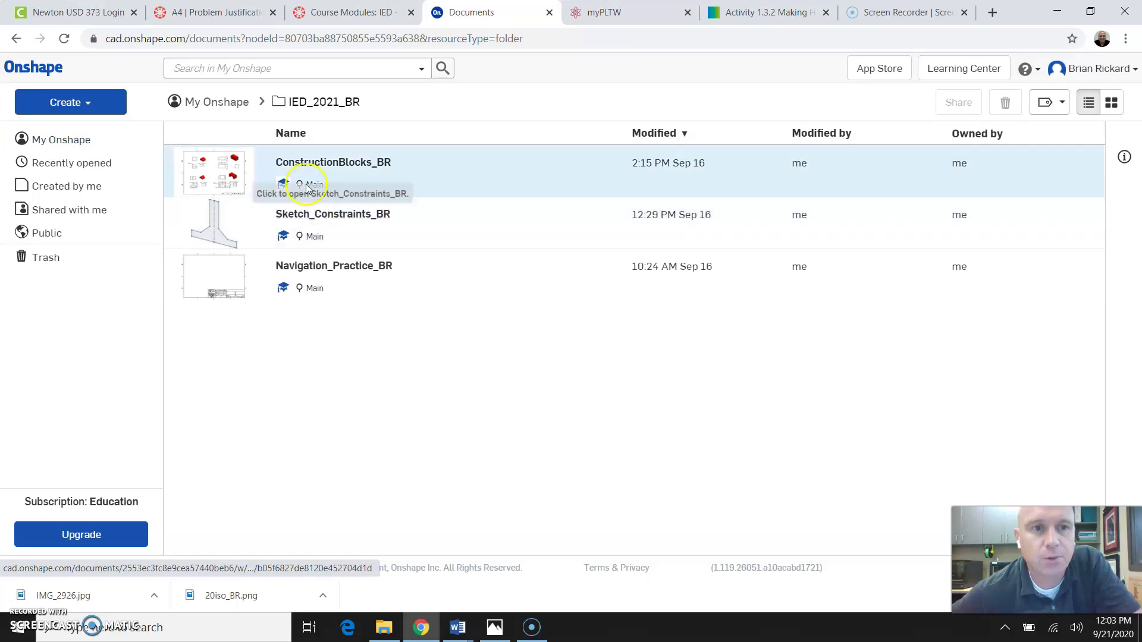
Create a new document named SketchTools_BR in the IED_2021_BR folder
click(110, 103)
click(108, 129)
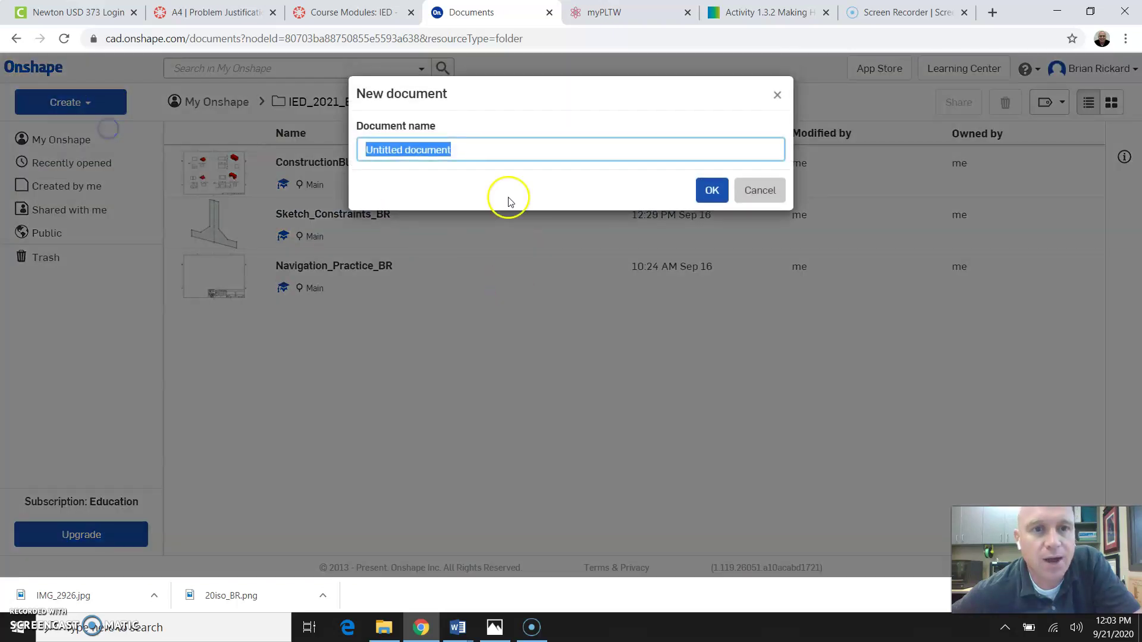
click(473, 151)
double_click(473, 151)
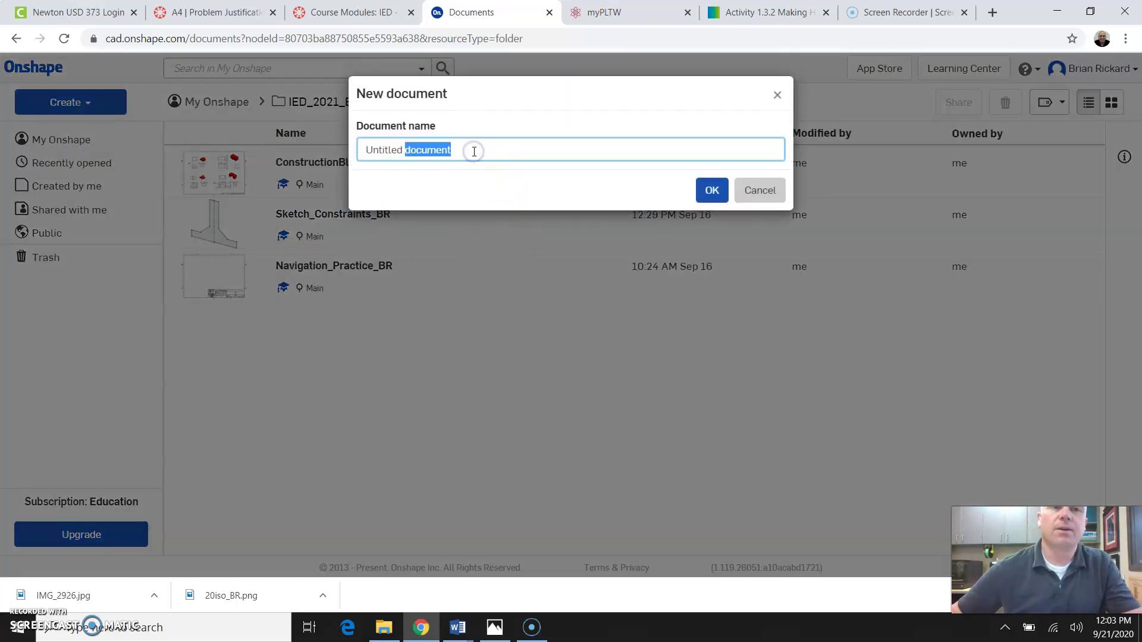
triple_click(467, 155)
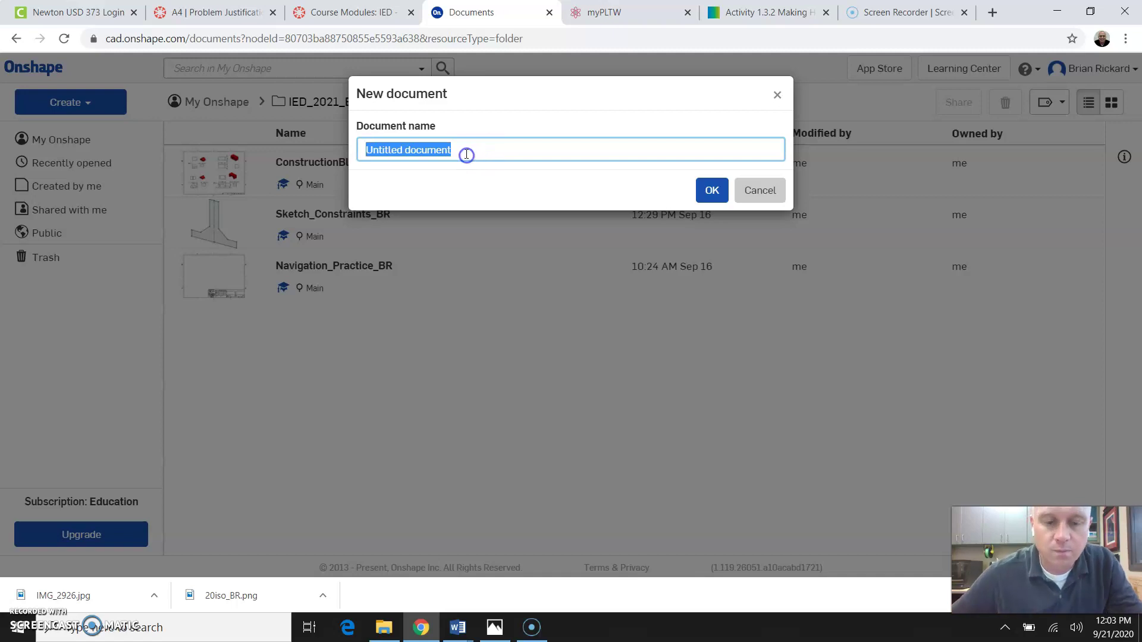
key(BackSpace)
text(SketchTools_BR)
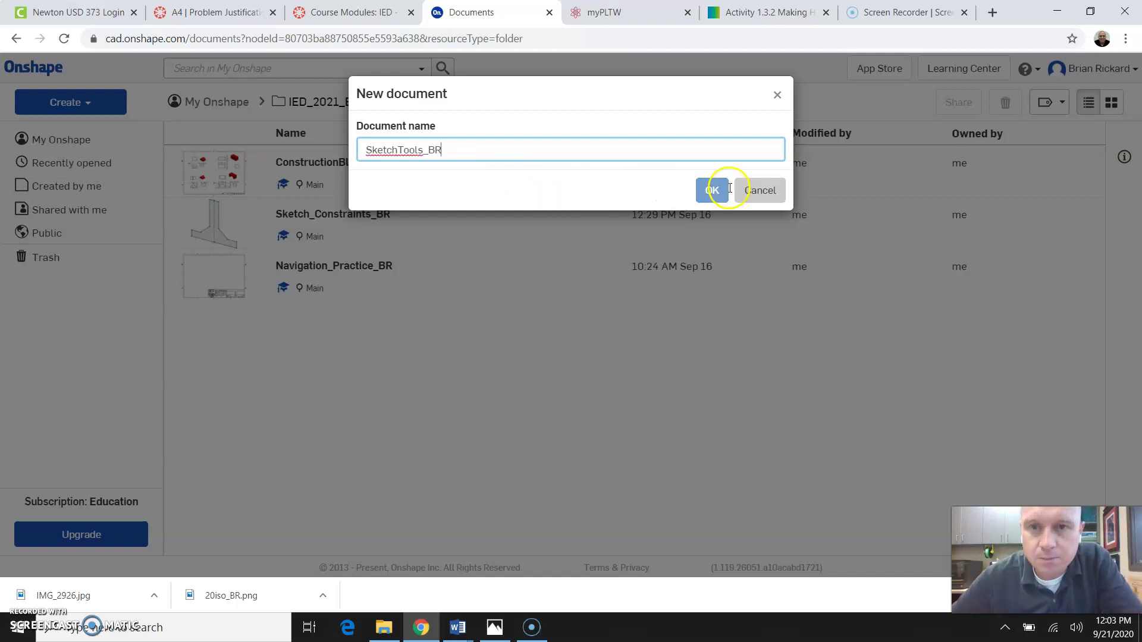
click(712, 191)
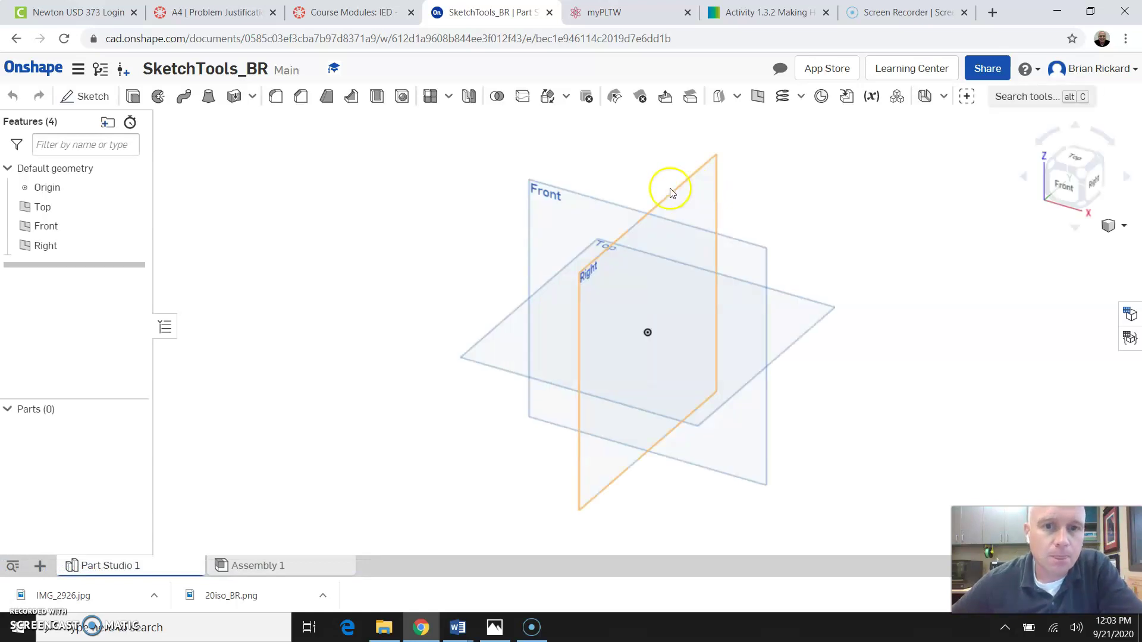
Start a new sketch on the Top plane and orient the view to Top
click(87, 99)
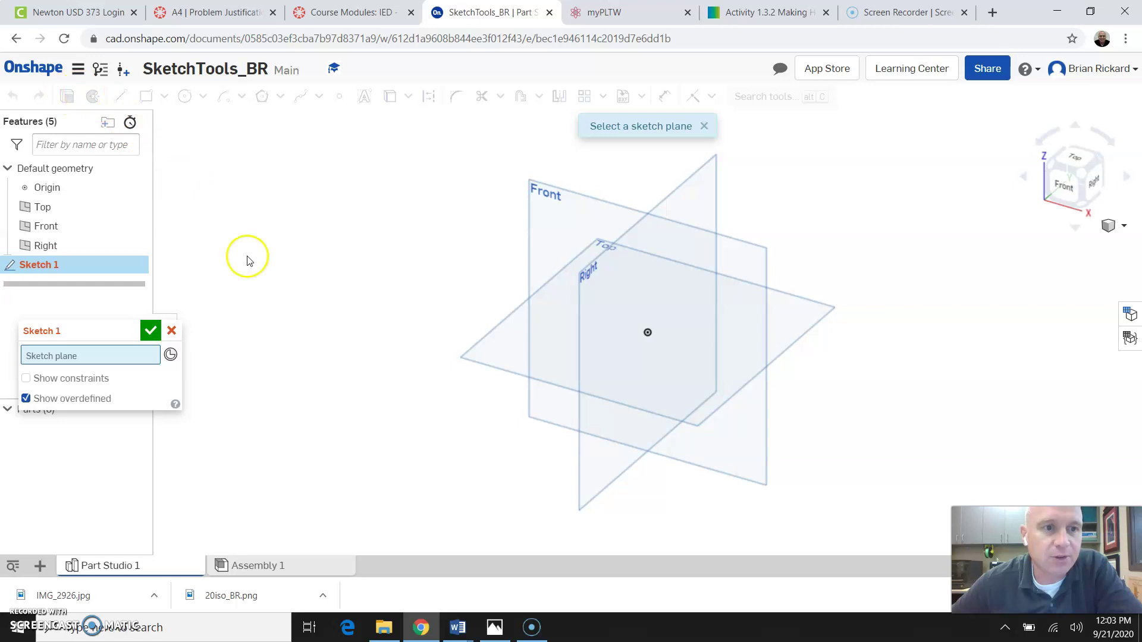
click(496, 366)
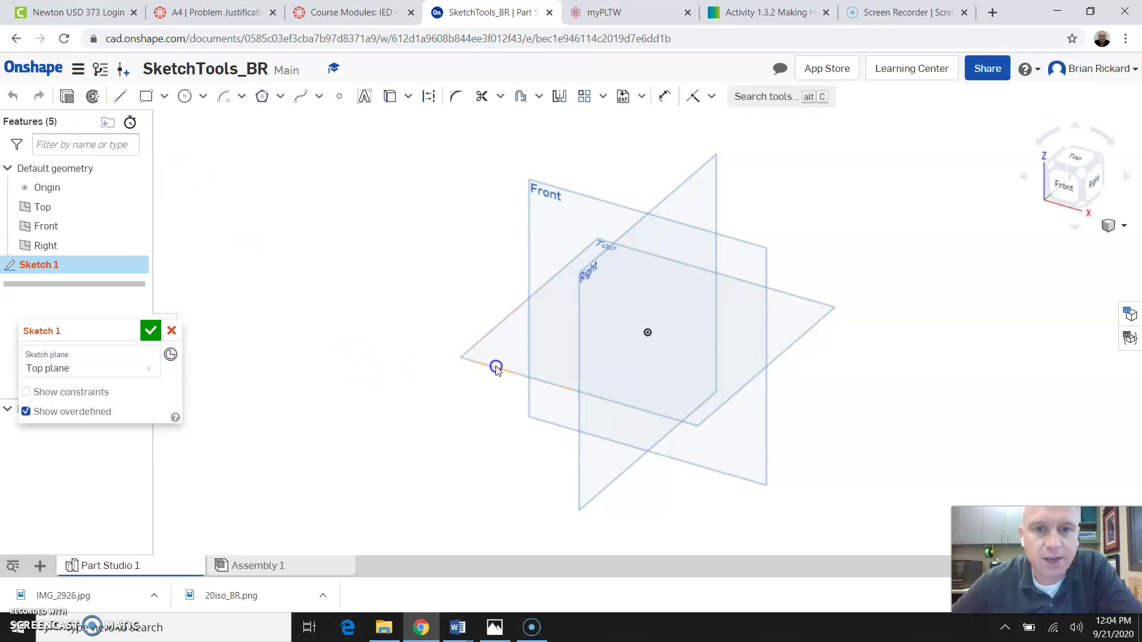
click(1074, 158)
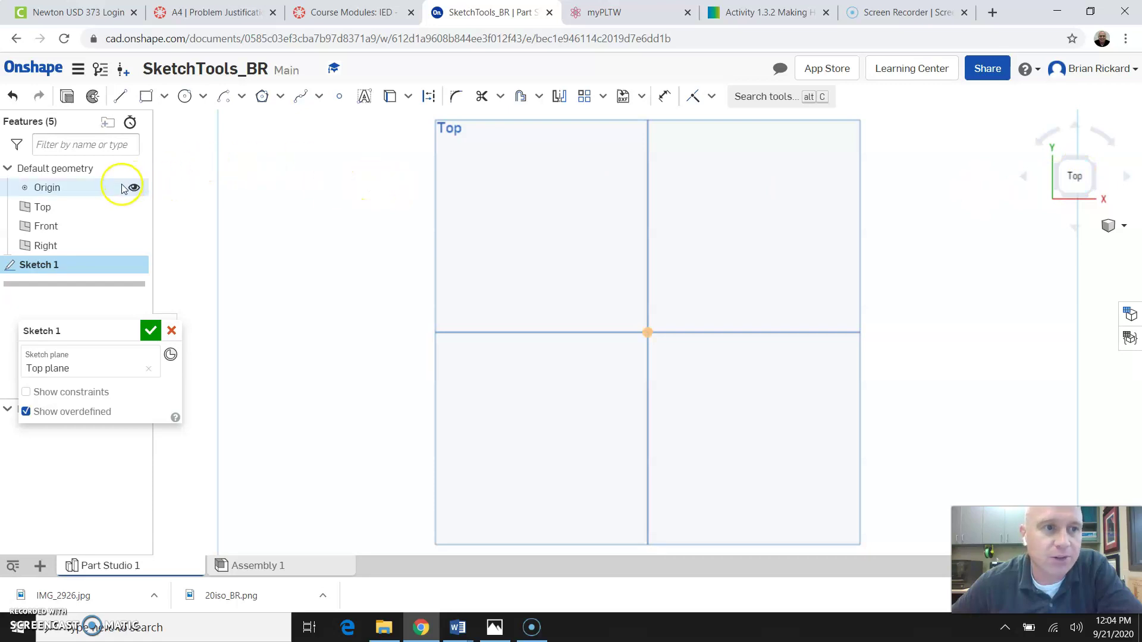
Hide the Top, Front and Right default planes, leaving the origin visible
click(132, 206)
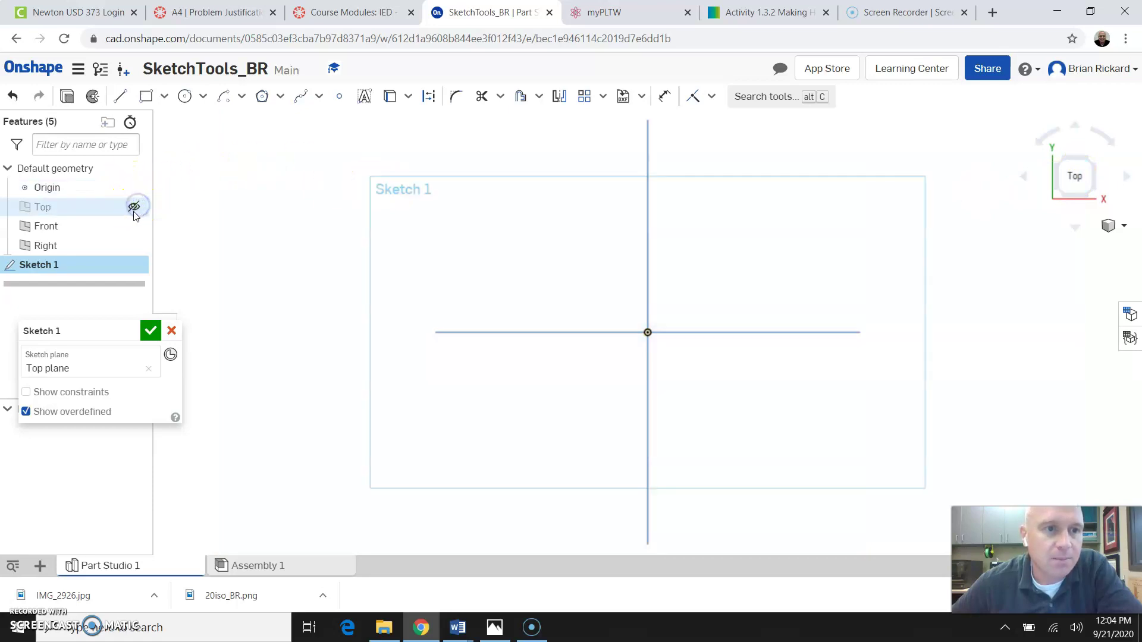
click(133, 226)
click(134, 246)
scroll(580, 331, down, 2)
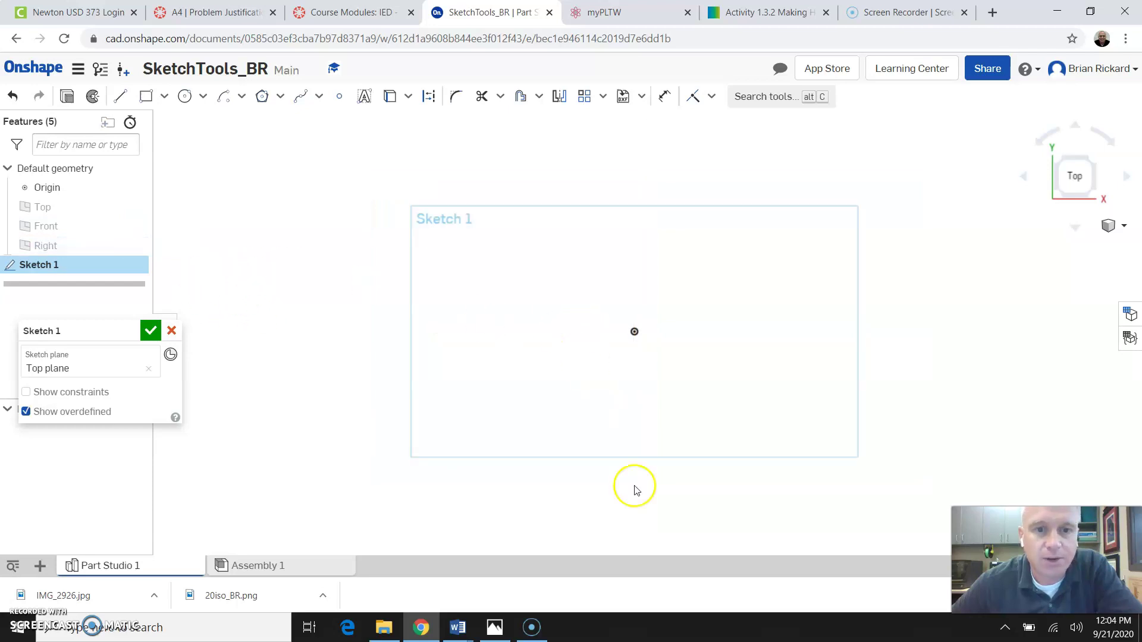
scroll(641, 491, up, 1)
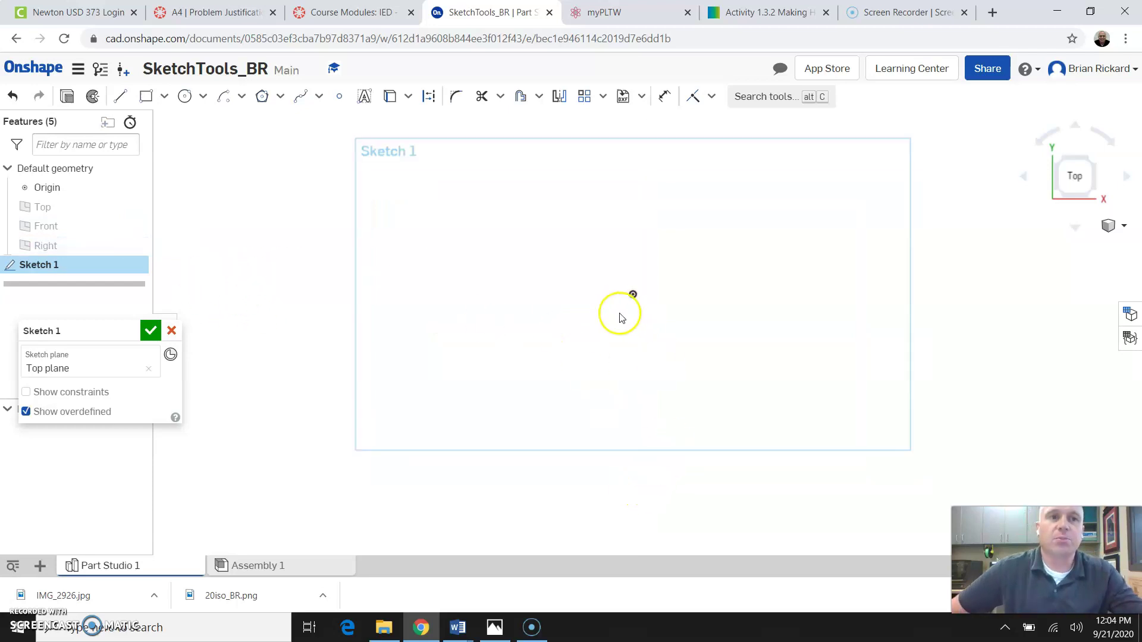
Sketch a center point circle about 2.06 in in diameter, centered on the origin
click(203, 98)
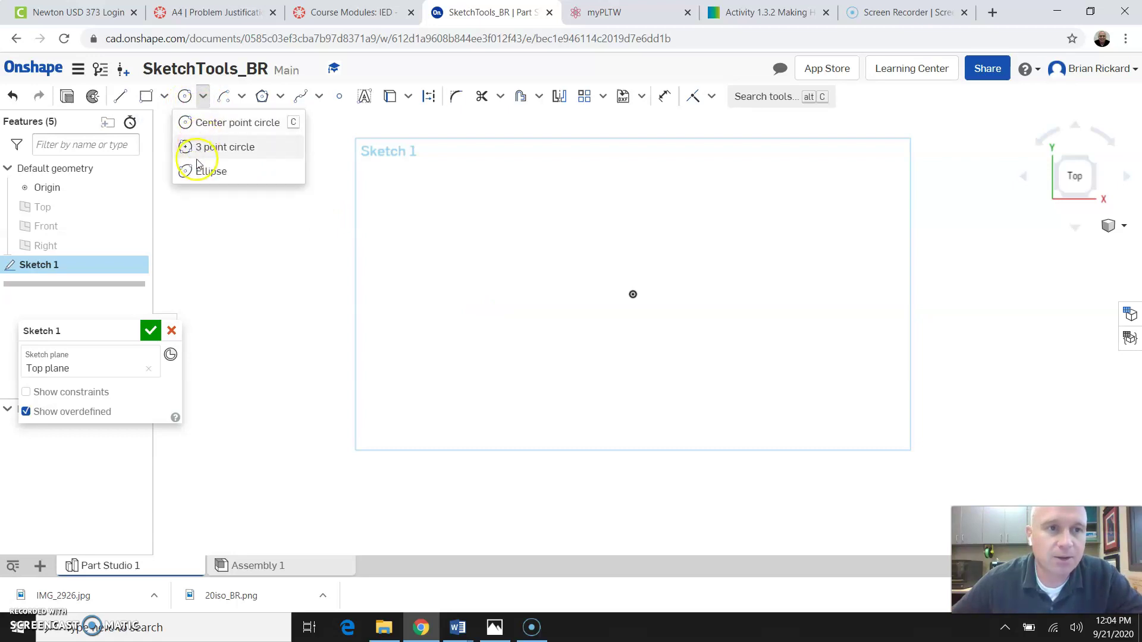
click(218, 130)
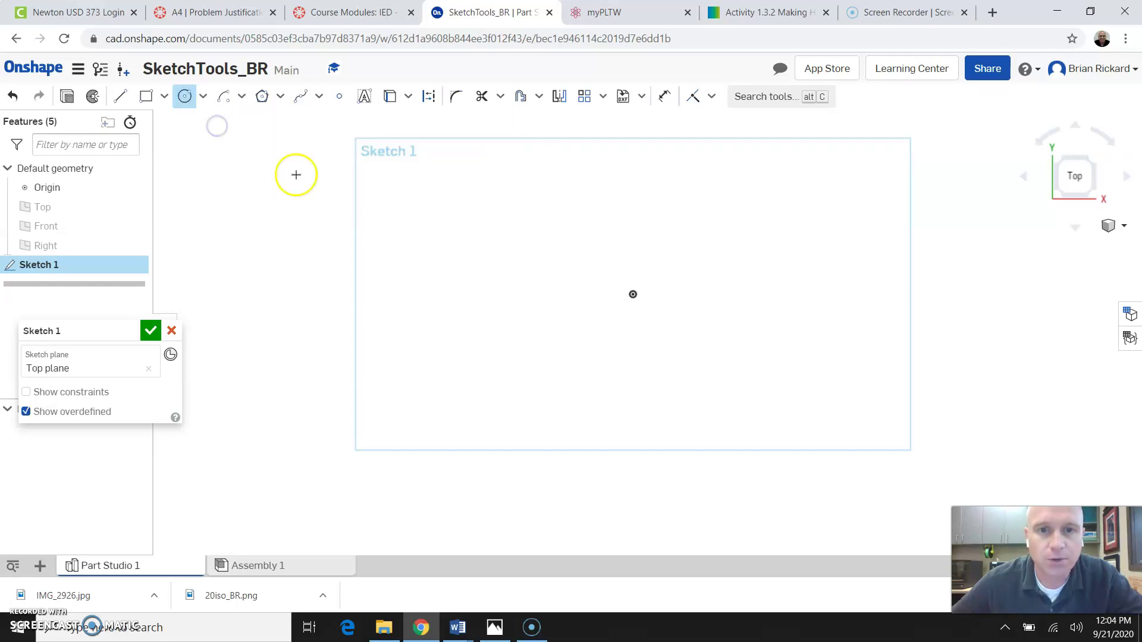
click(633, 295)
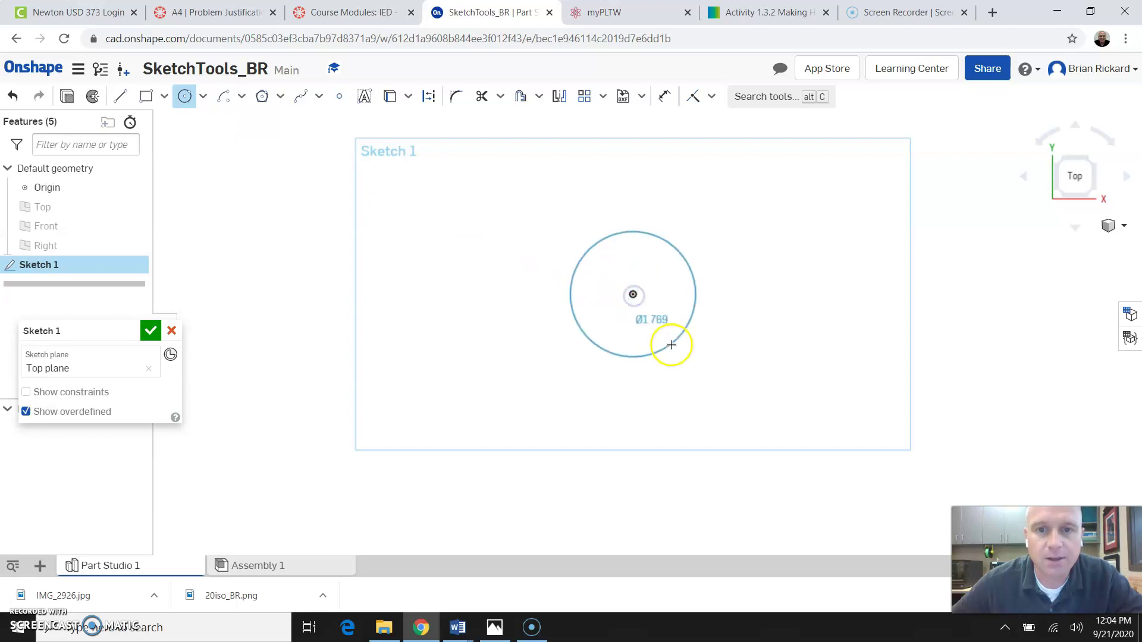
click(677, 355)
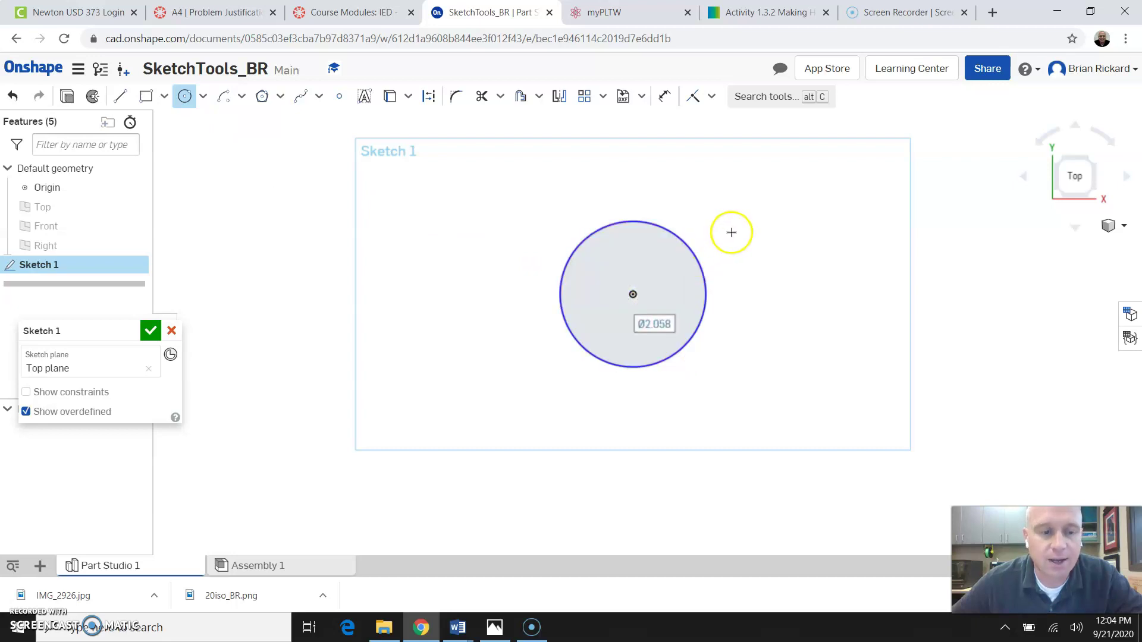
key(Escape)
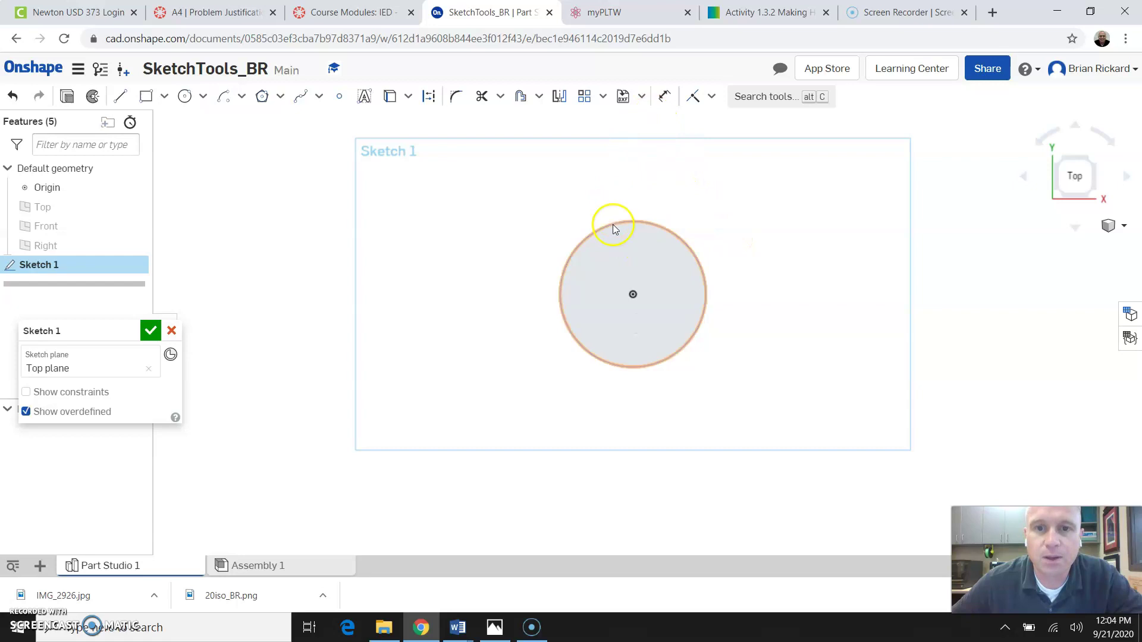
Dimension the circle's diameter and set it to 4 in
click(664, 96)
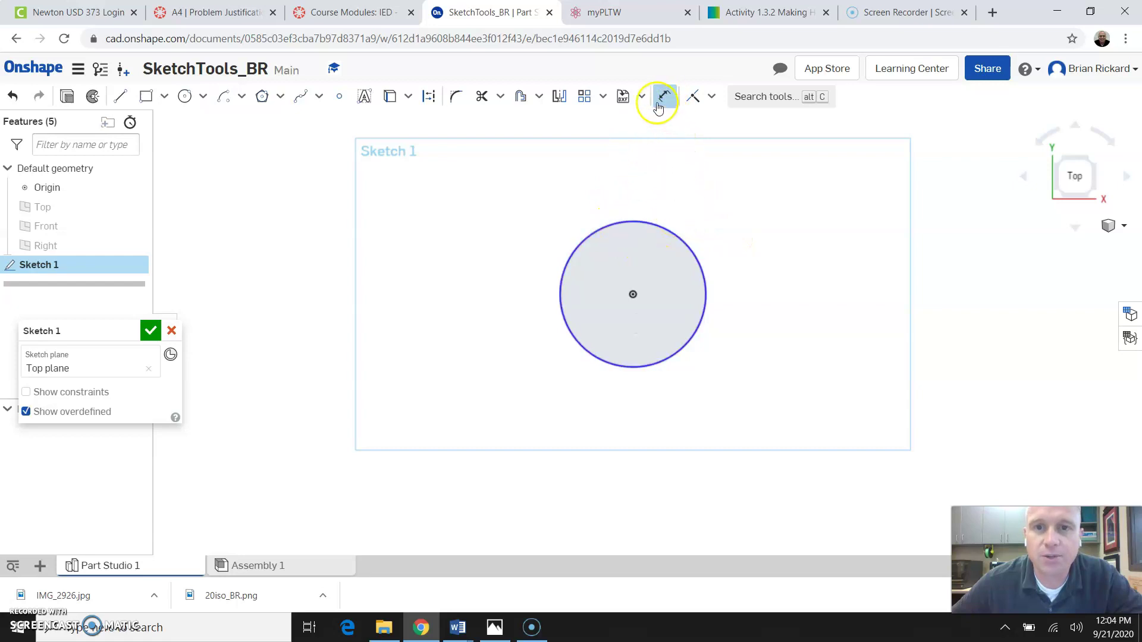
click(665, 227)
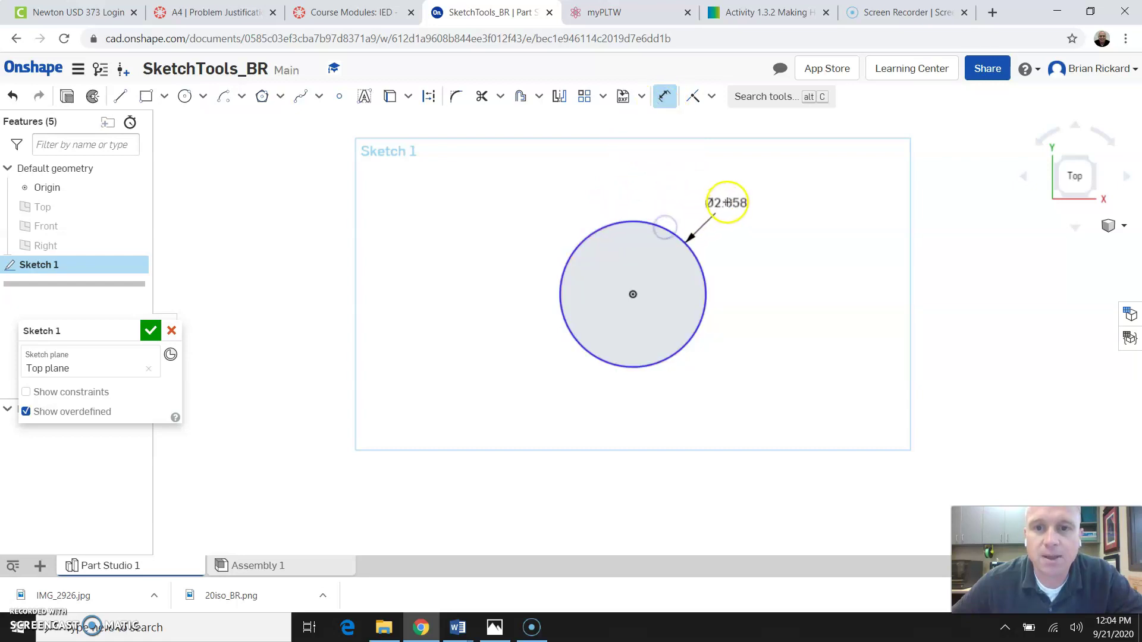
click(727, 203)
text(4)
key(Return)
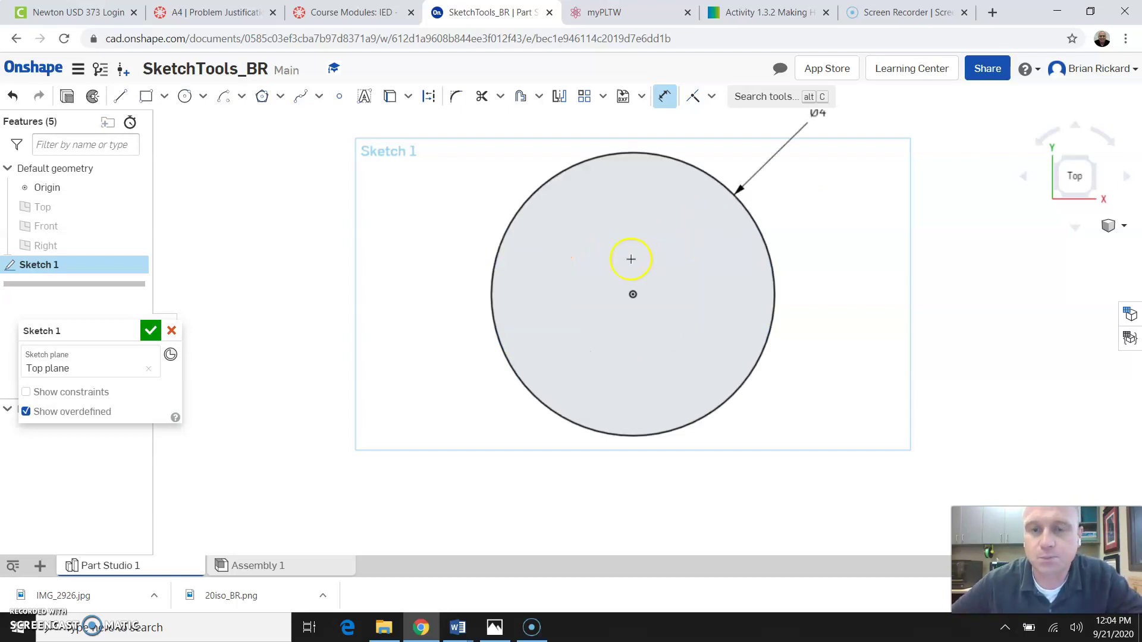
scroll(562, 296, down, 2)
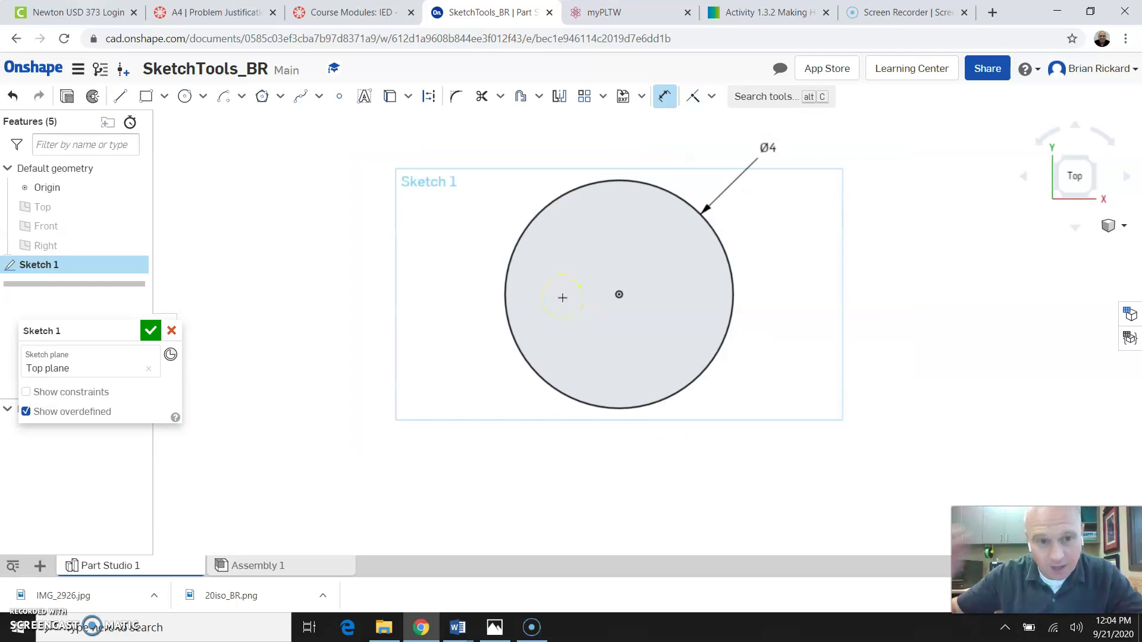
key(Escape)
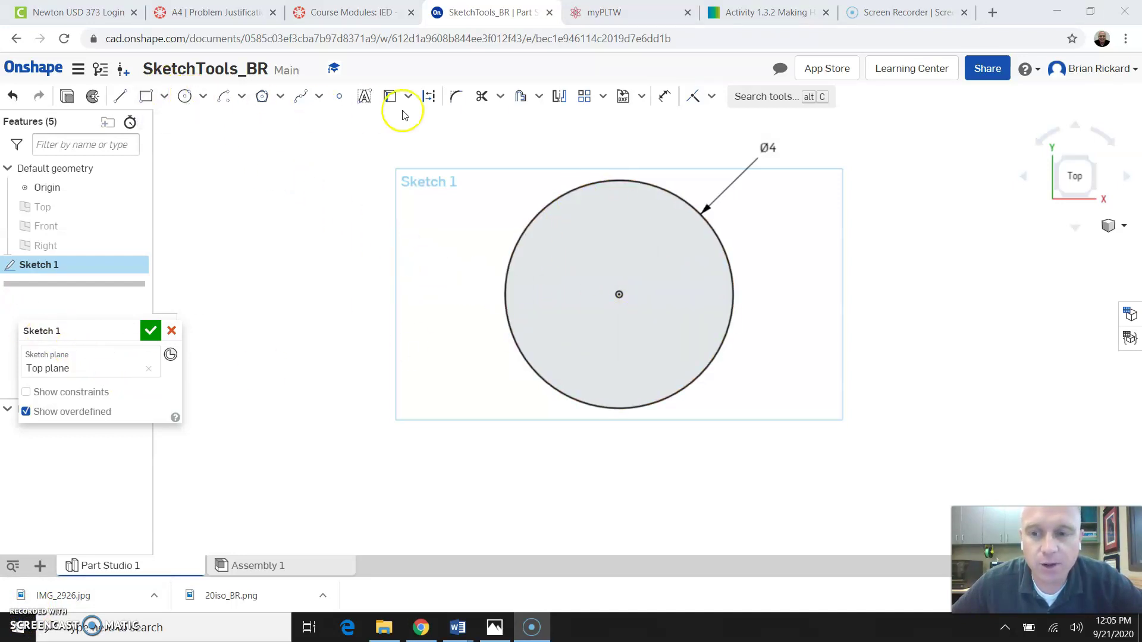
Offset the 4 in circle inward by 0.75 in to make a concentric inner circle
click(519, 101)
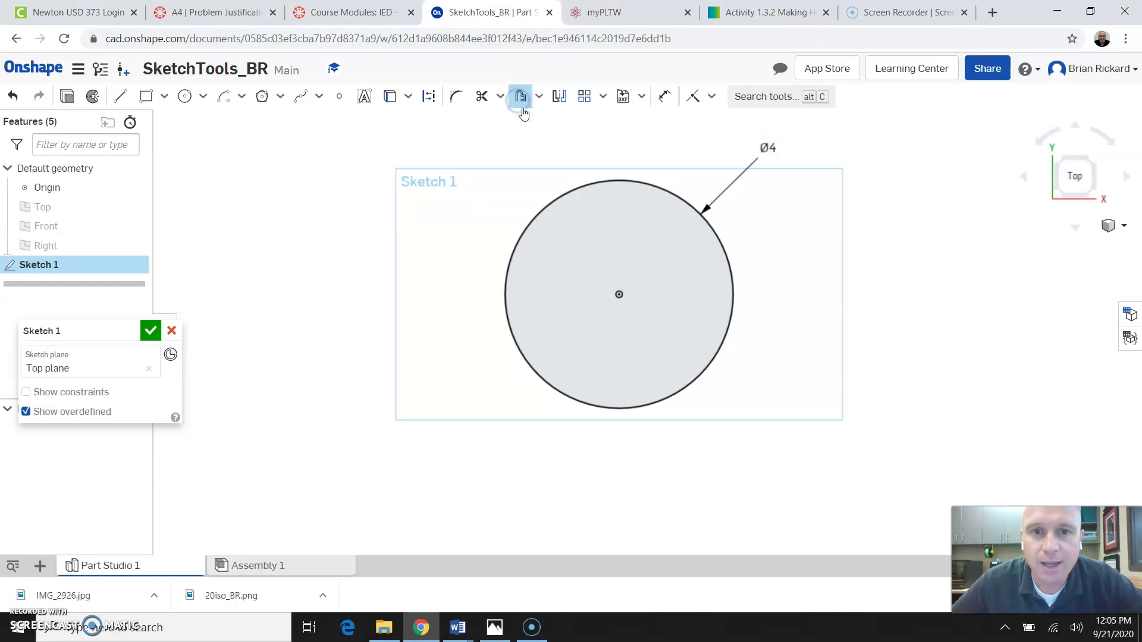
click(564, 193)
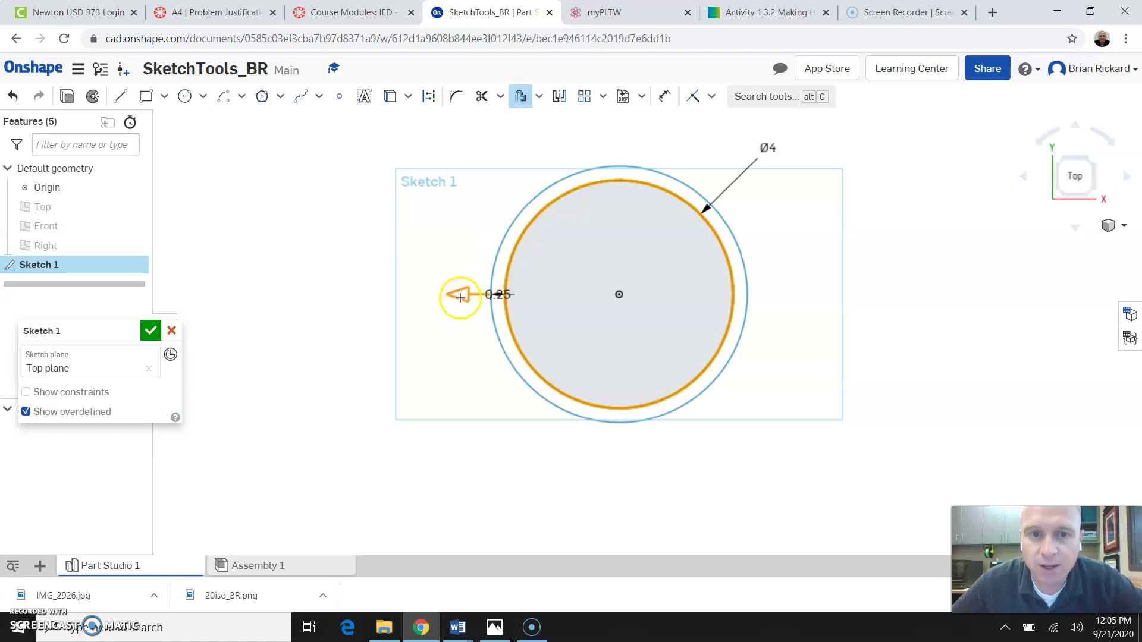
drag(466, 295, 524, 295)
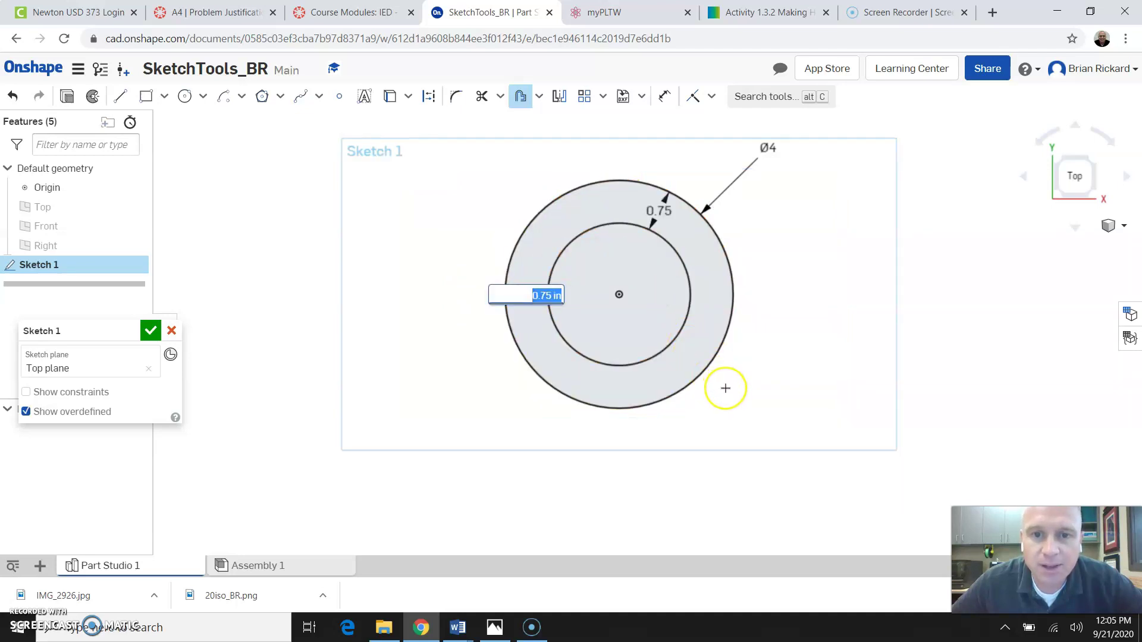
text(.75)
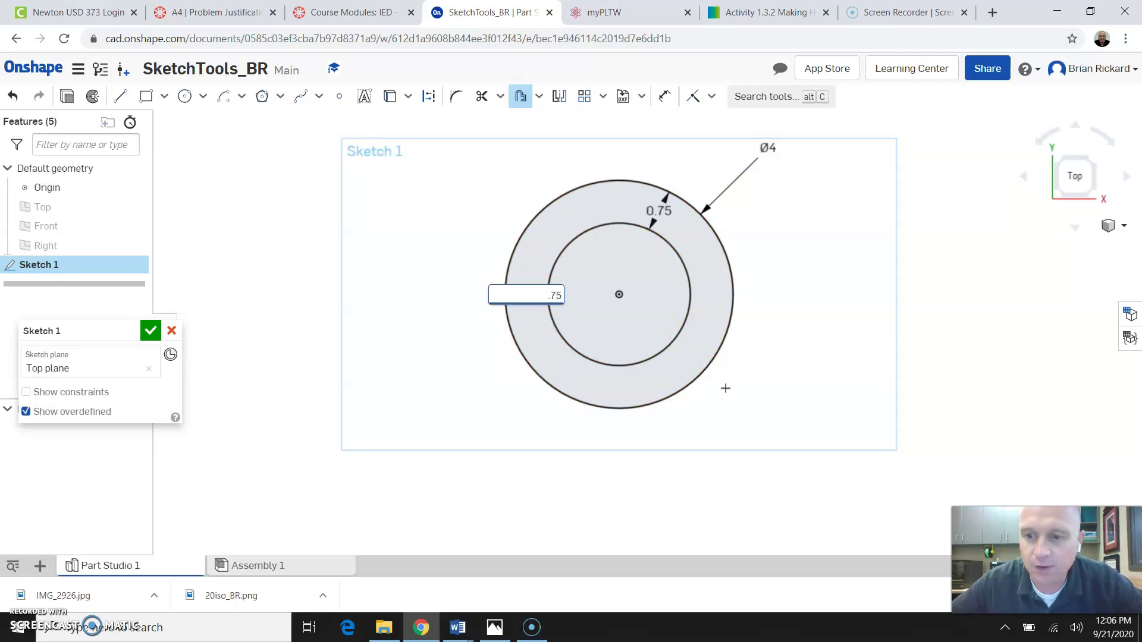
key(Return)
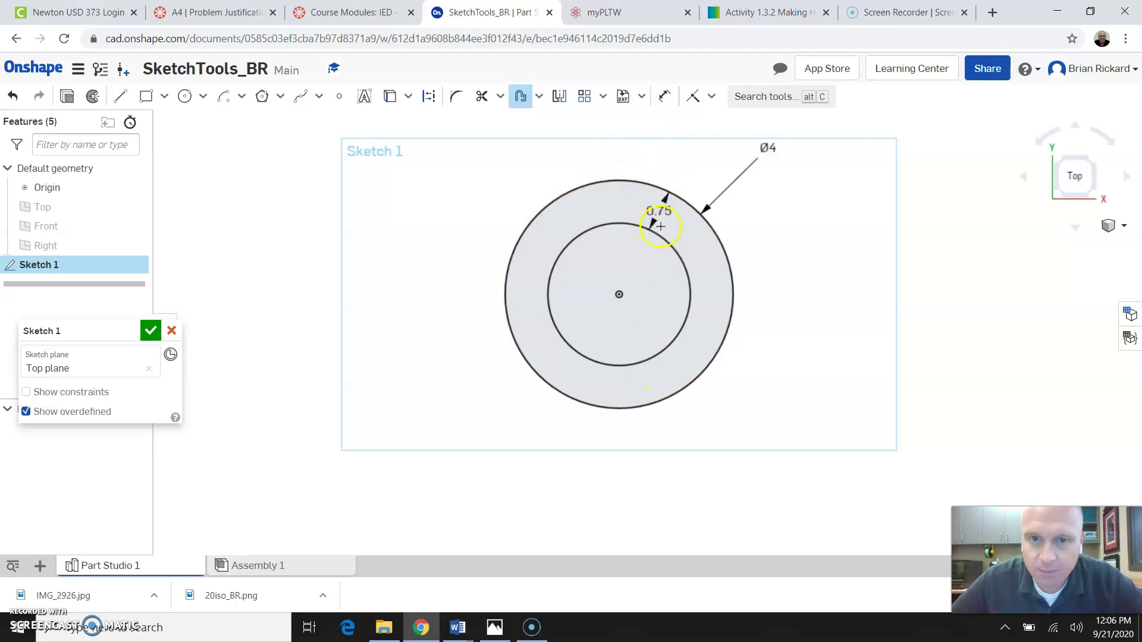
scroll(756, 340, down, 1)
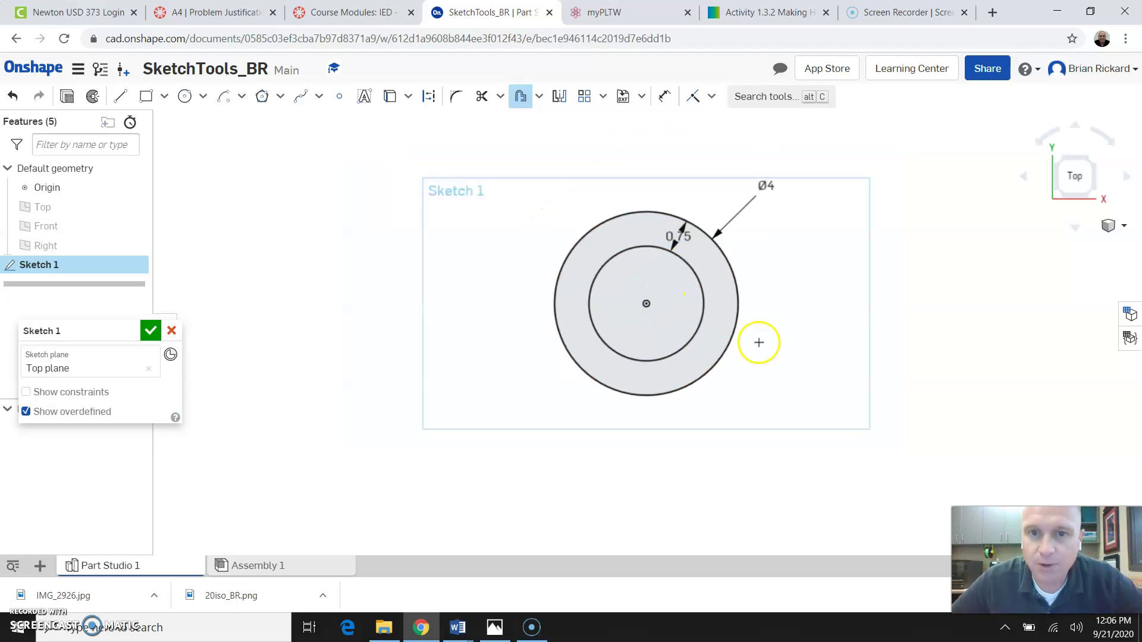
scroll(772, 213, up, 1)
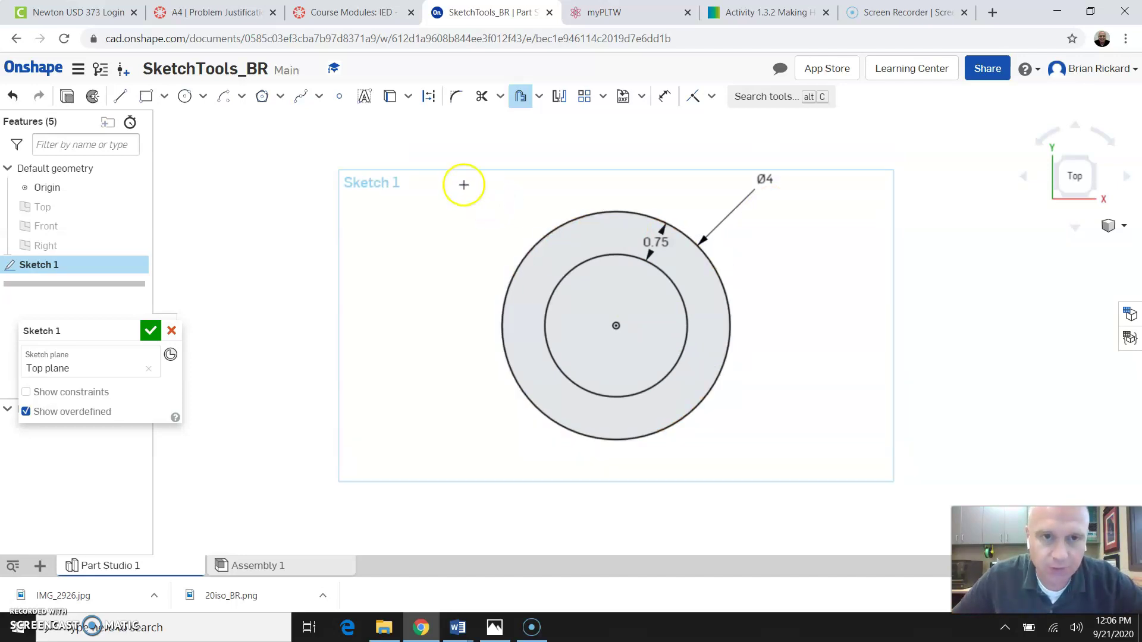
Place a sketch point to the upper left of the circles and dimension its horizontal distance from the origin as 4 in
click(340, 99)
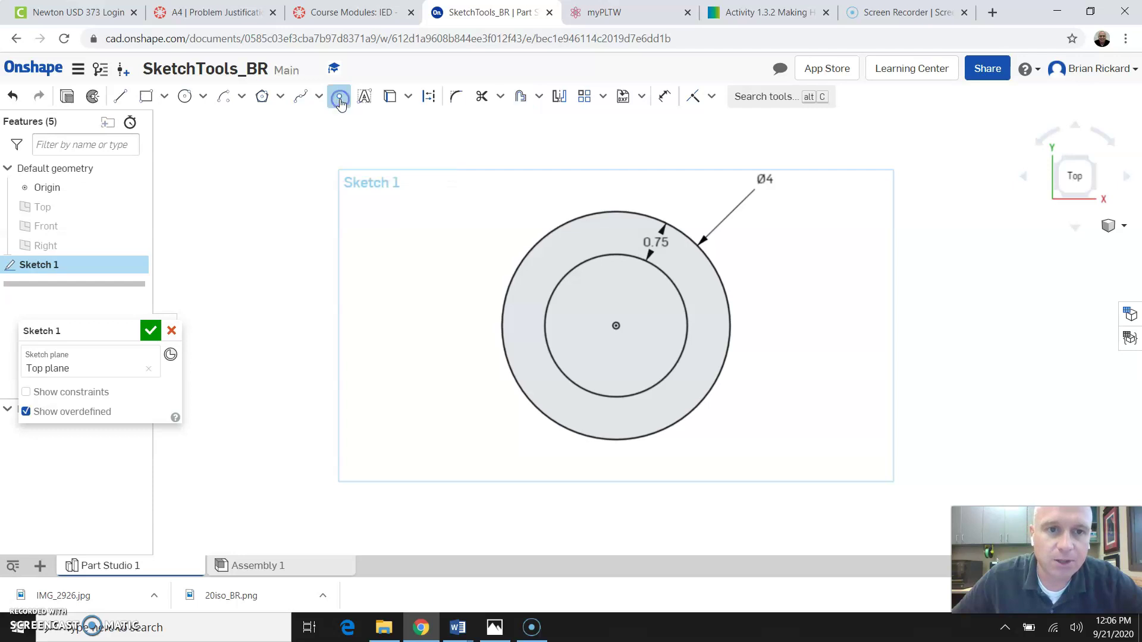
click(381, 214)
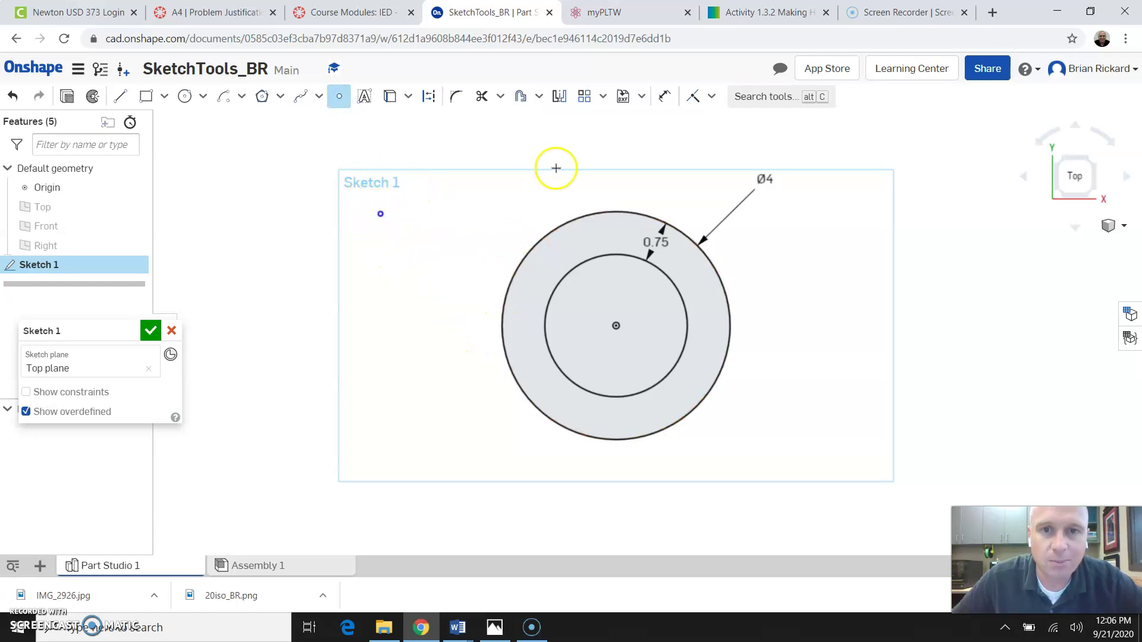
click(665, 100)
click(616, 324)
click(380, 214)
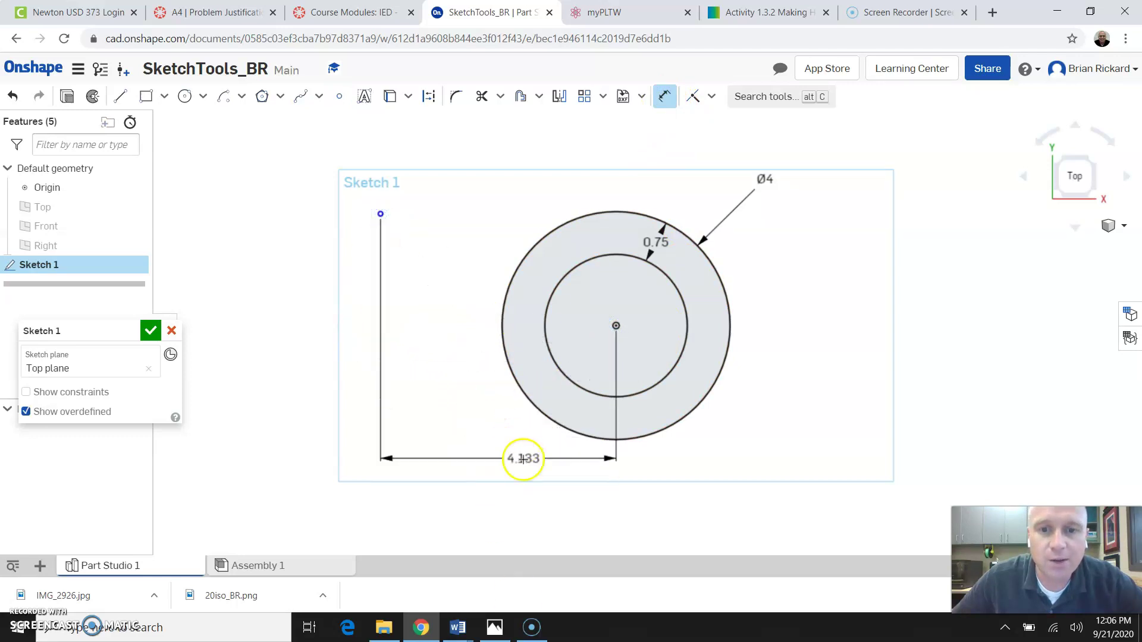
click(523, 496)
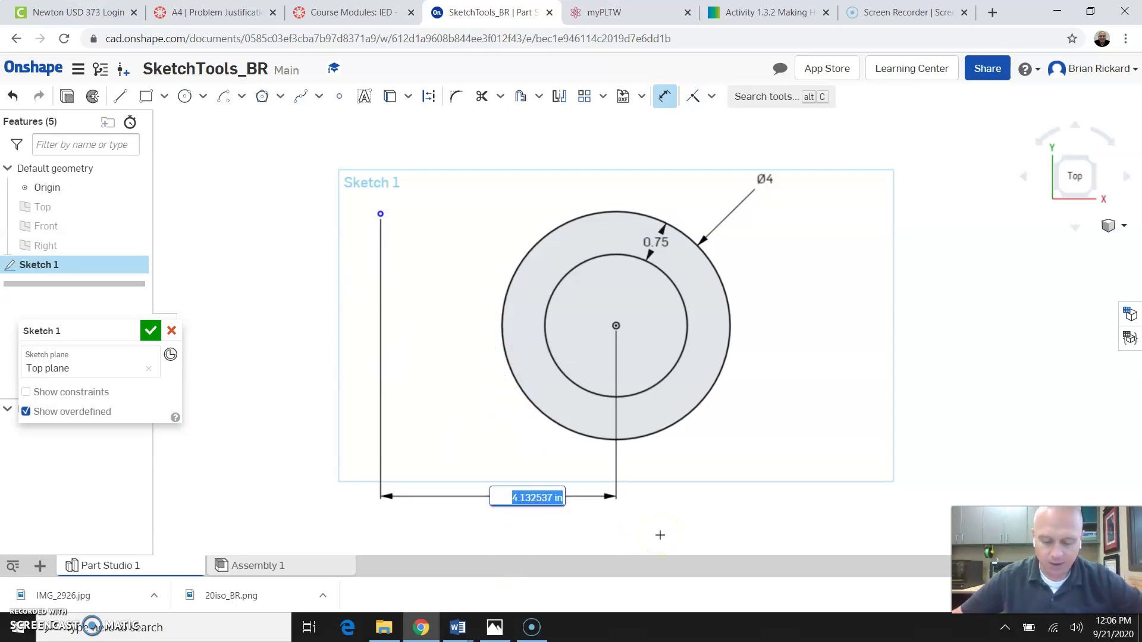
text(4)
key(Return)
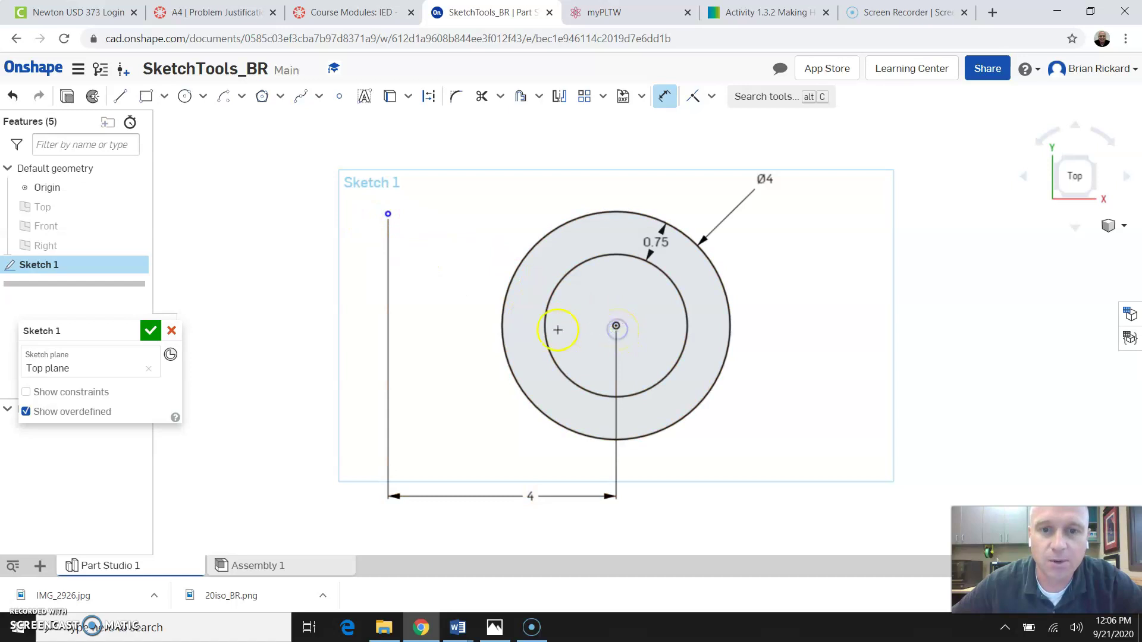
Dimension the vertical distance between the origin and the sketch point, and set it to 1 in
click(388, 214)
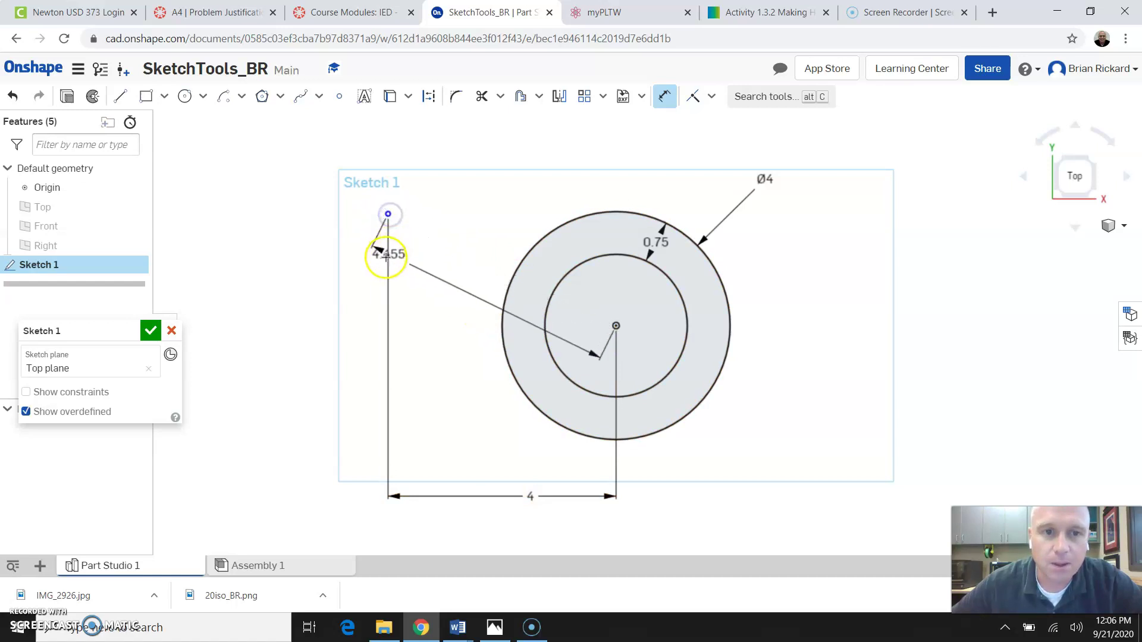
click(268, 269)
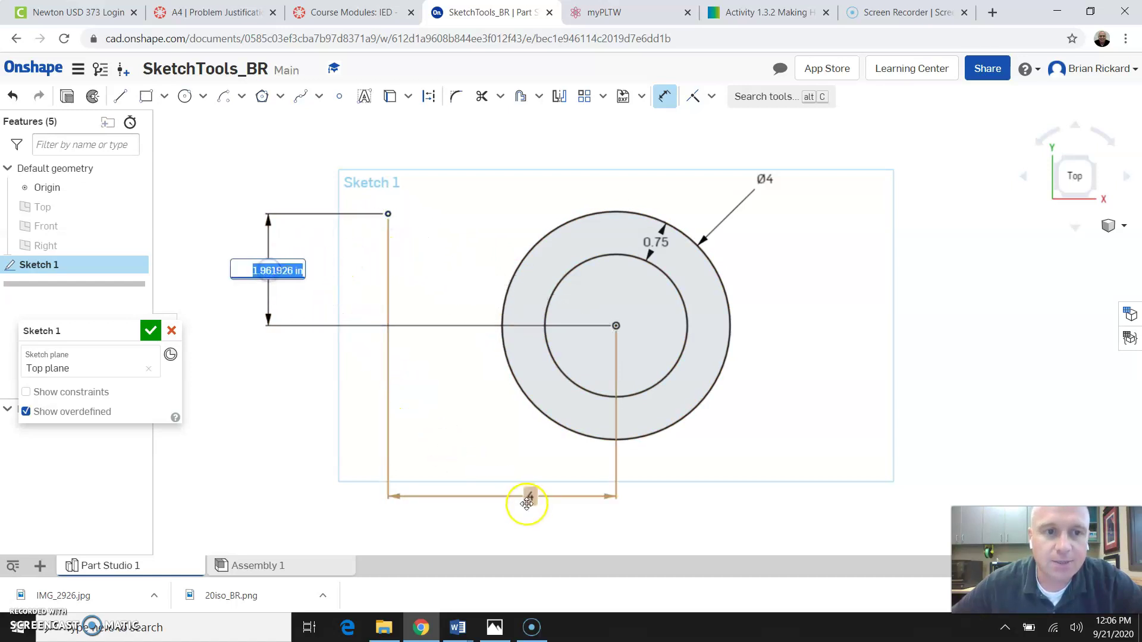
text(1)
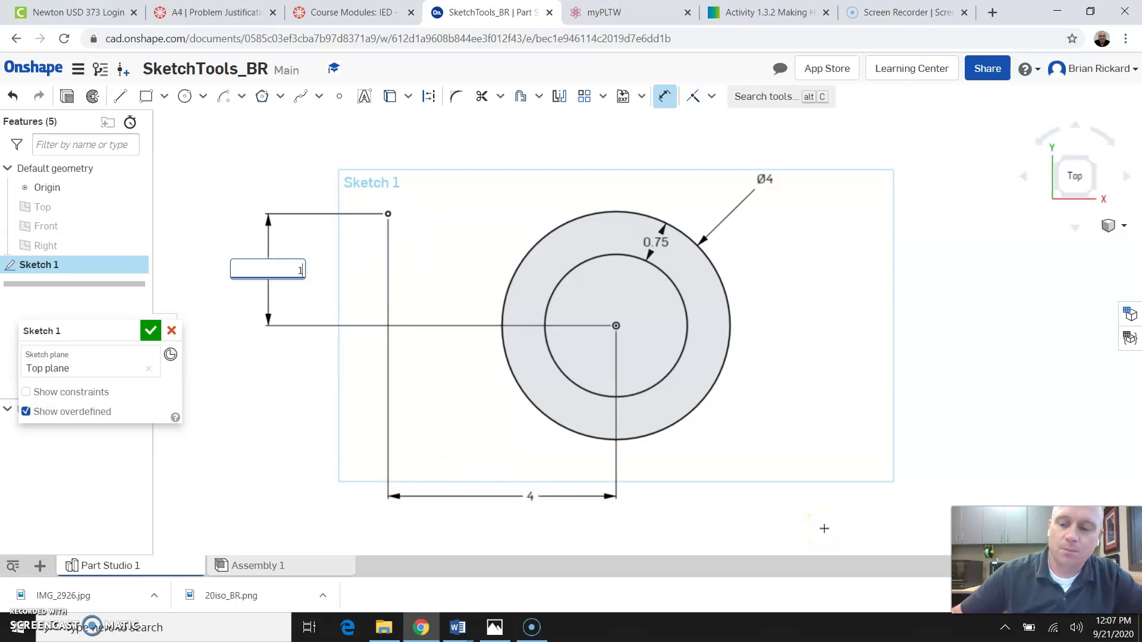
key(Return)
click(806, 518)
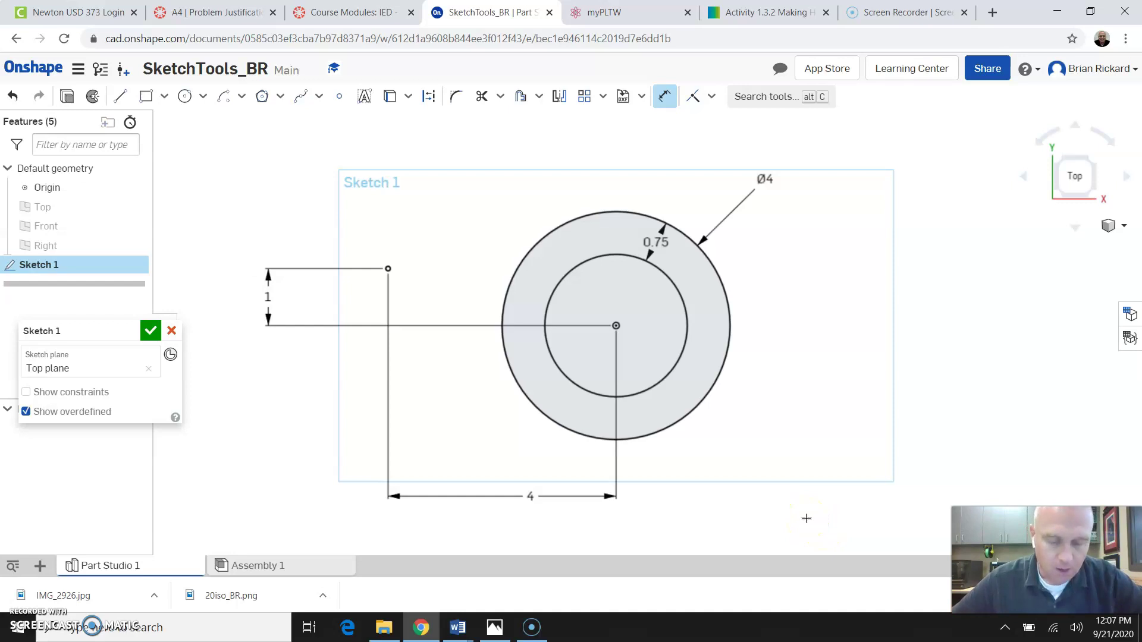
Sketch a center point circle centered on the dimensioned sketch point beside the large circles
click(186, 98)
click(387, 269)
click(415, 293)
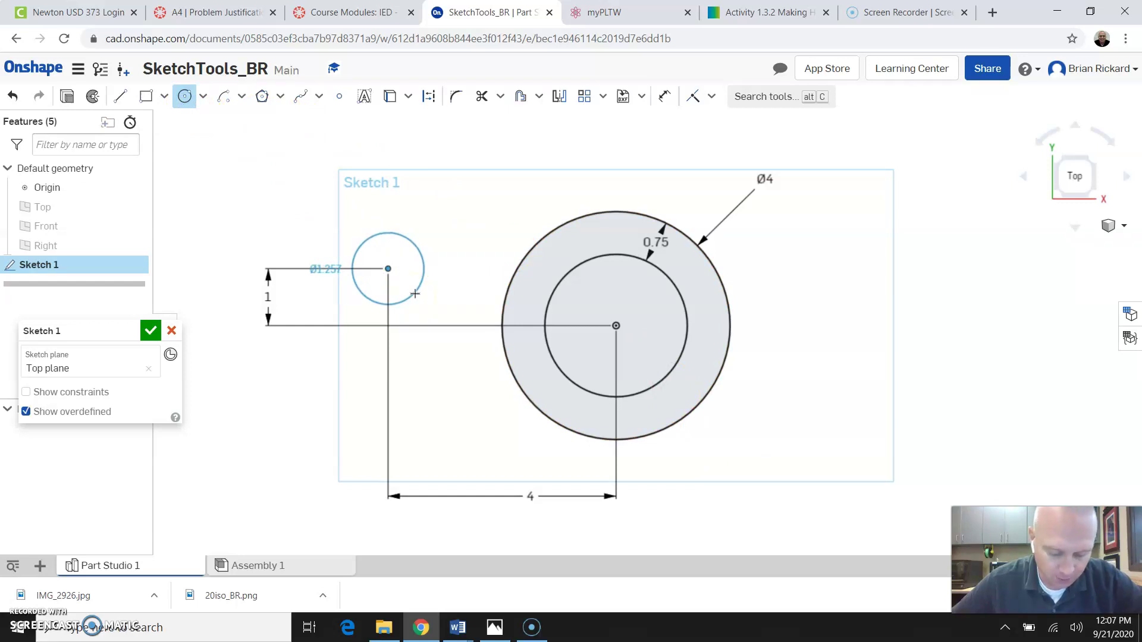
click(416, 296)
Dimension the diameter of the circle around the sketch point and set it to 2 in
click(663, 101)
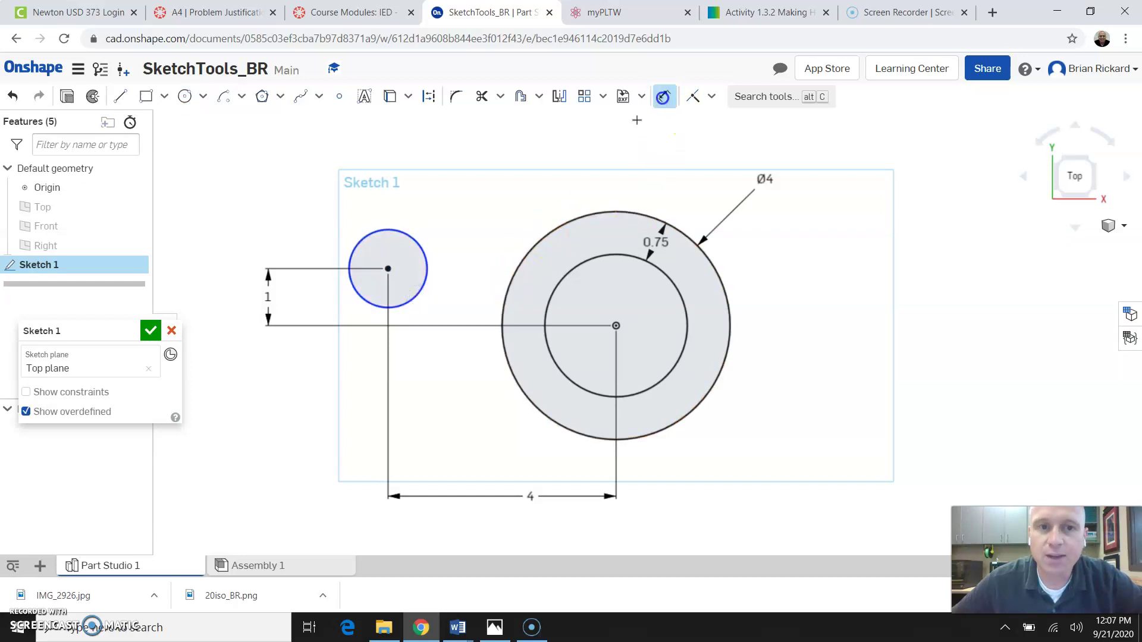
click(415, 232)
click(440, 206)
text(2)
key(Return)
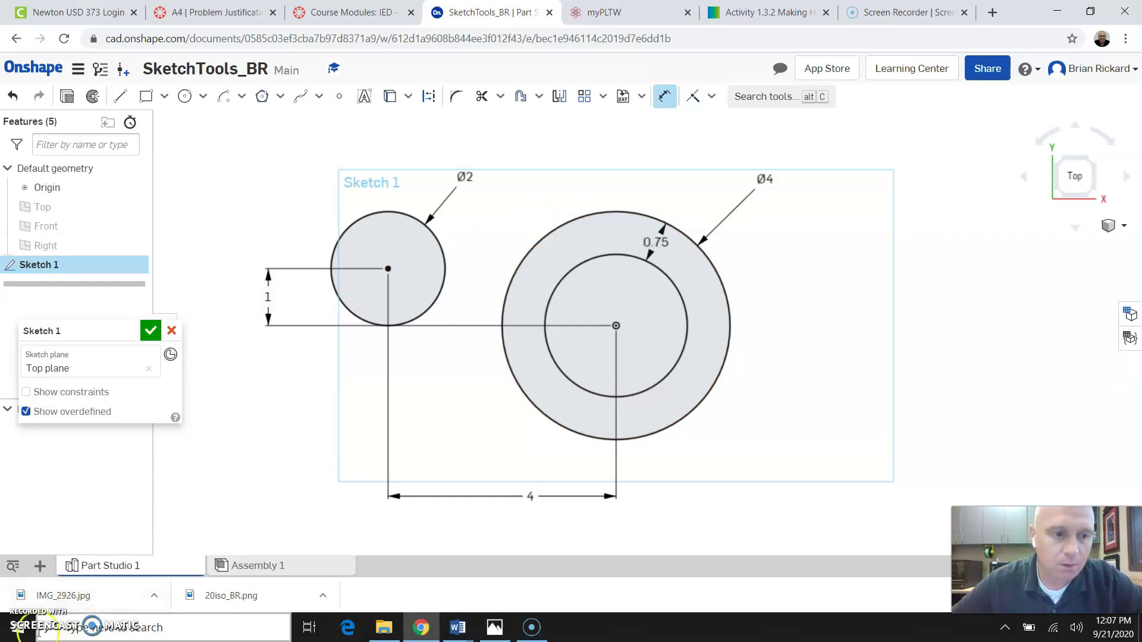
Offset the 2 in circle inward by 0.5 in to make a concentric inner circle
click(524, 98)
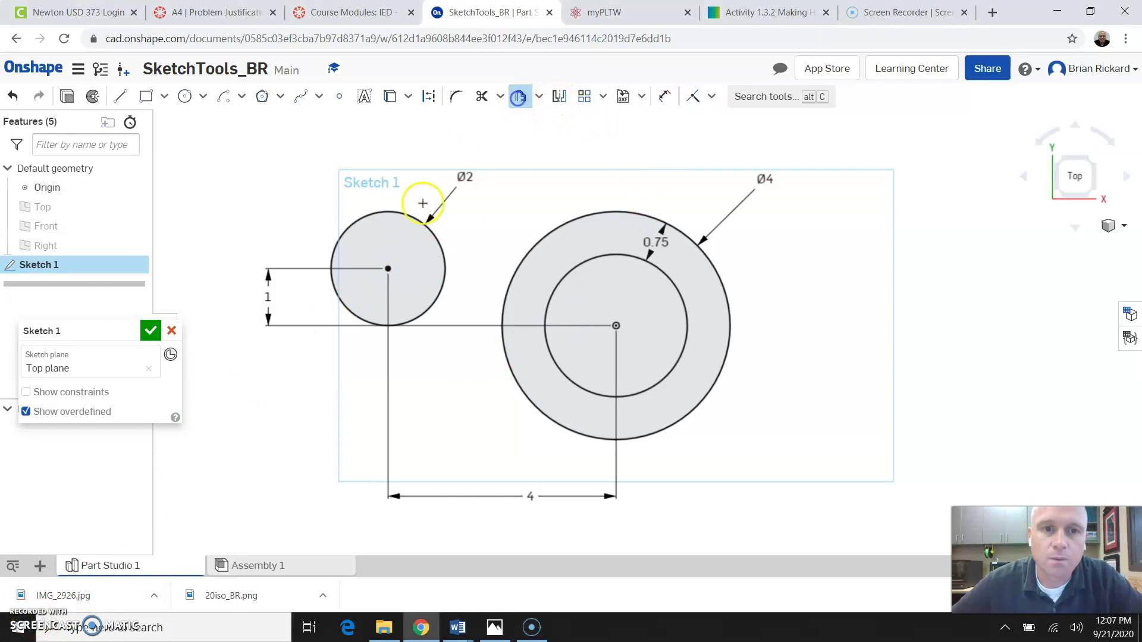
click(409, 212)
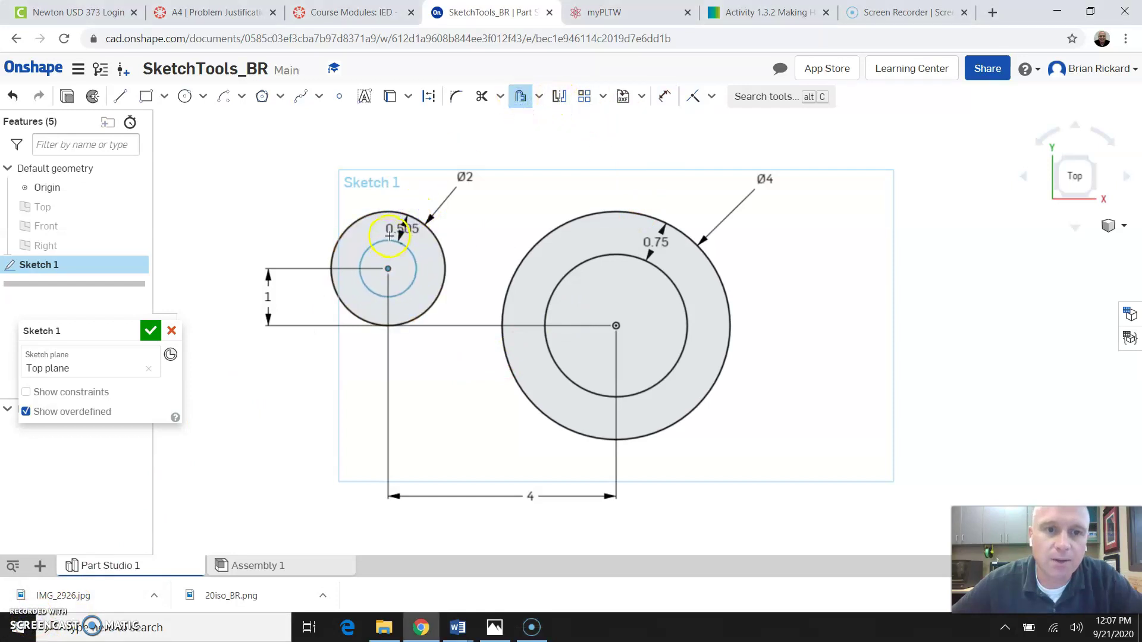
click(392, 235)
key(BackSpace)
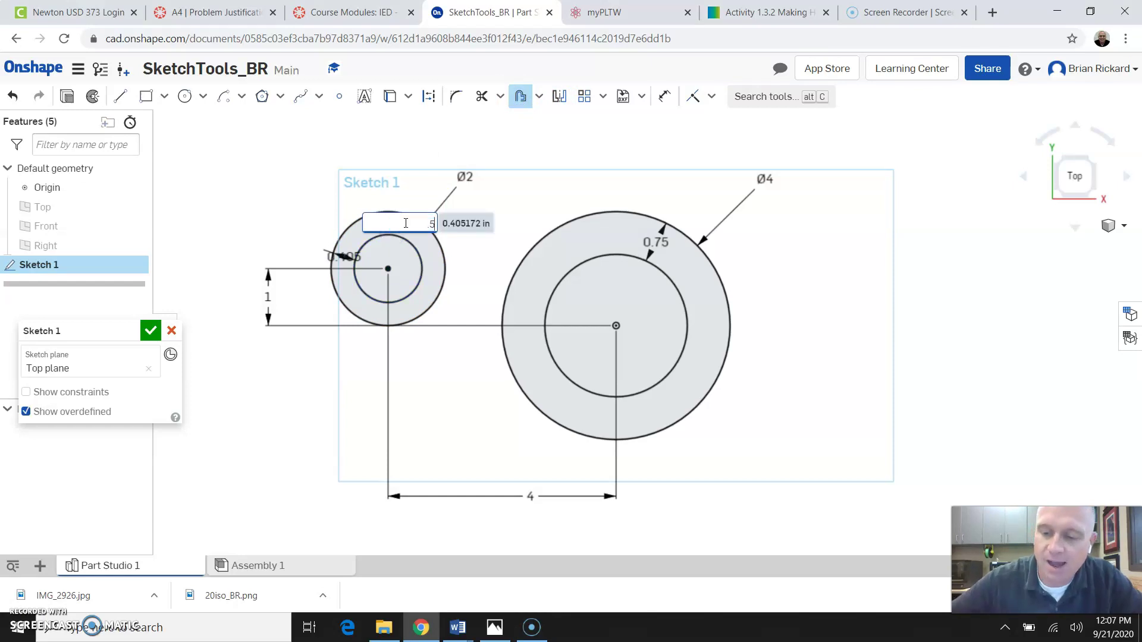
text(.5)
key(Return)
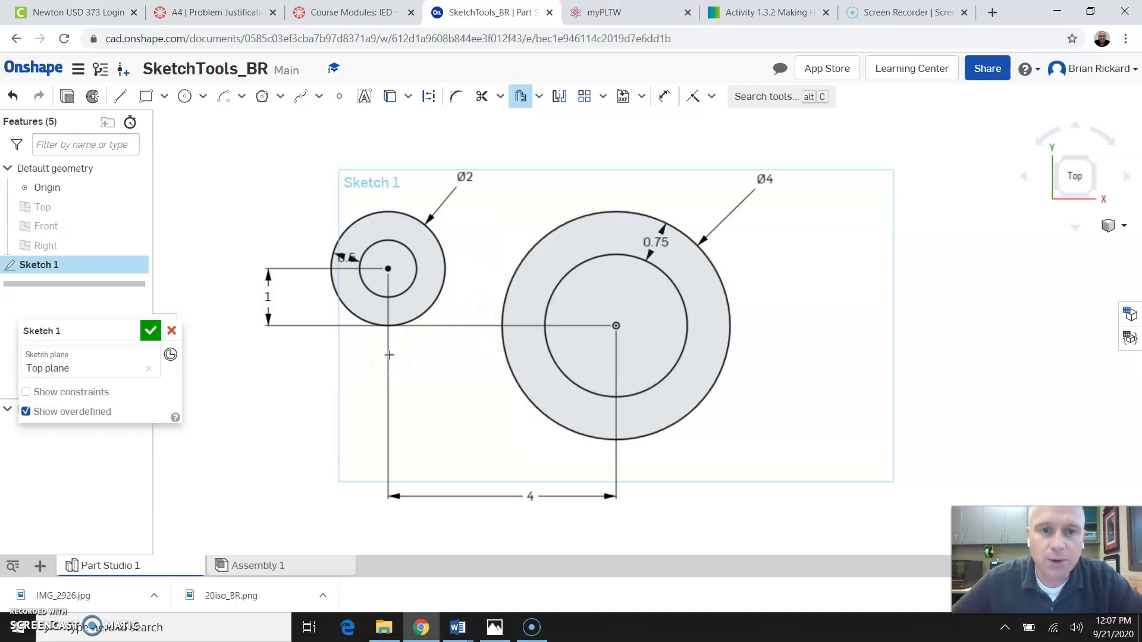
Sketch a third center point circle about 1.96 in in diameter, above the gap between the 2 in and 4 in circles
scroll(459, 311, up, 2)
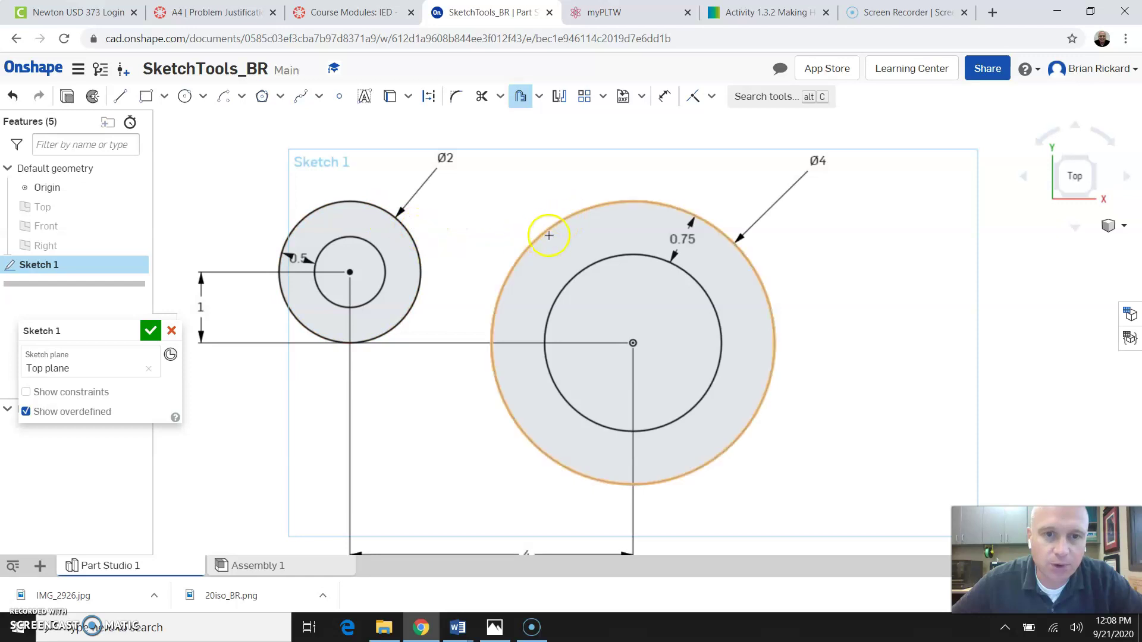
click(185, 98)
scroll(333, 356, down, 2)
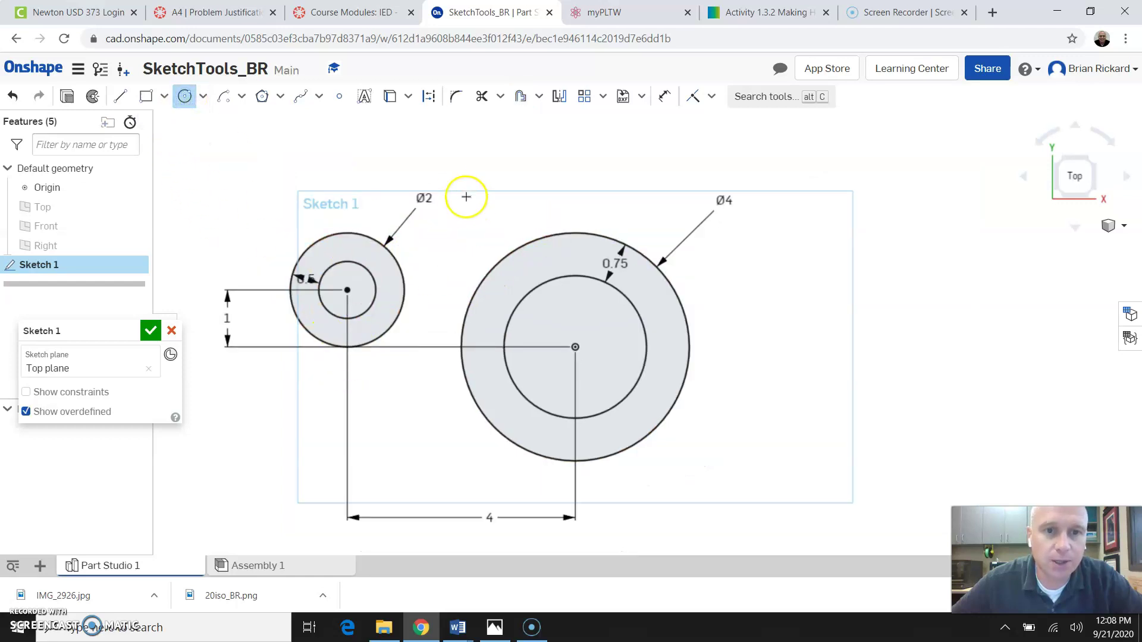
drag(454, 181, 505, 206)
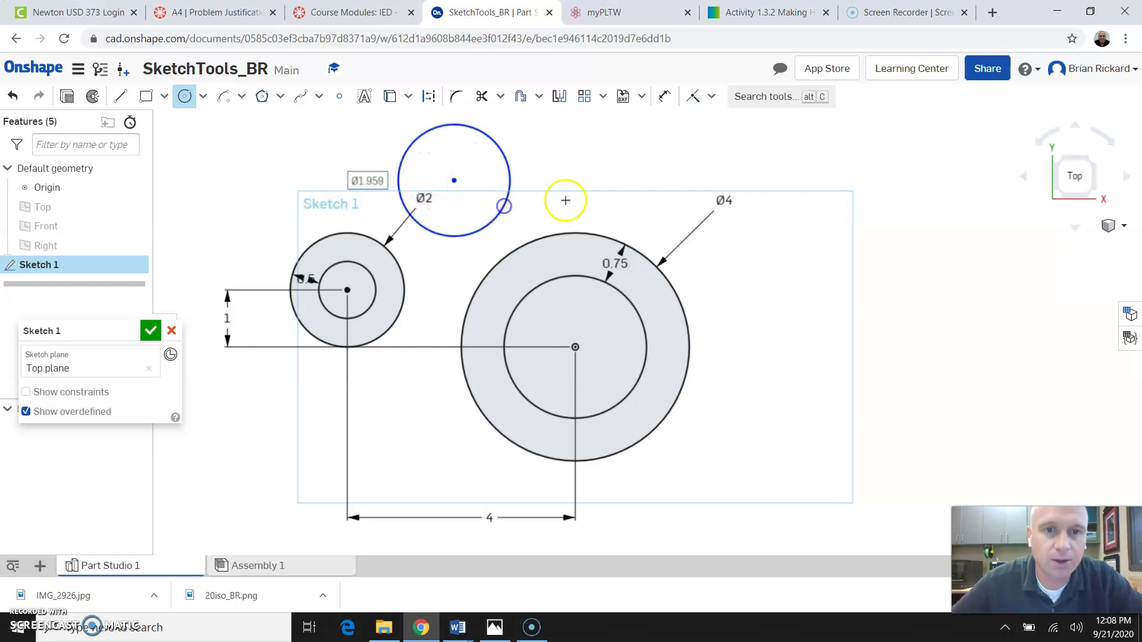
key(Escape)
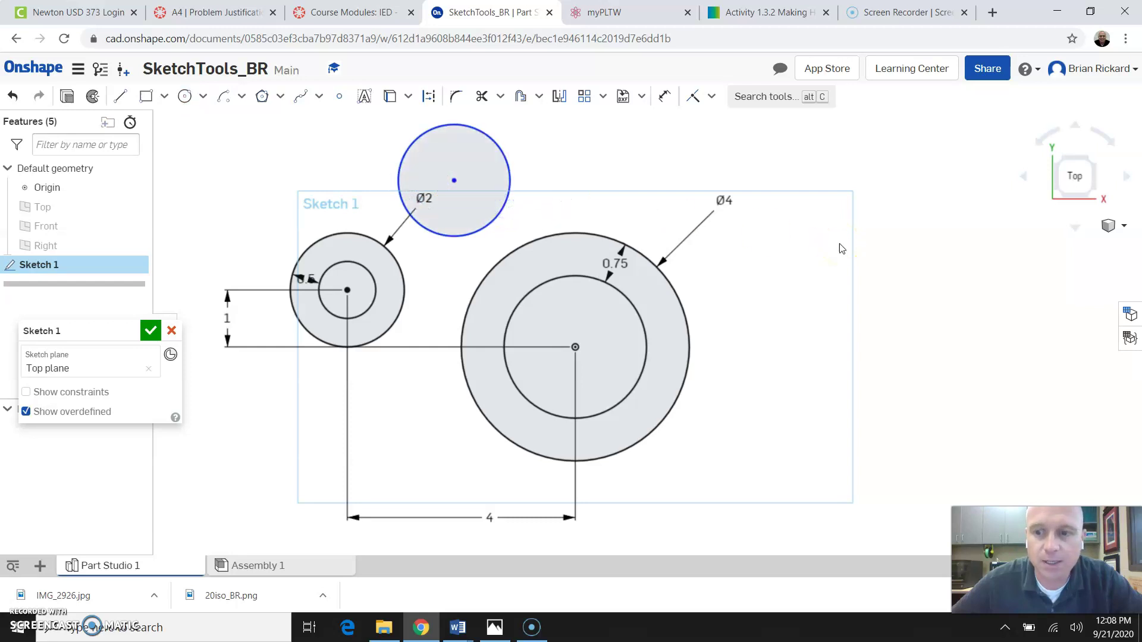
Apply a Tangent constraint between the third circle and the 4 in outer circle
click(712, 97)
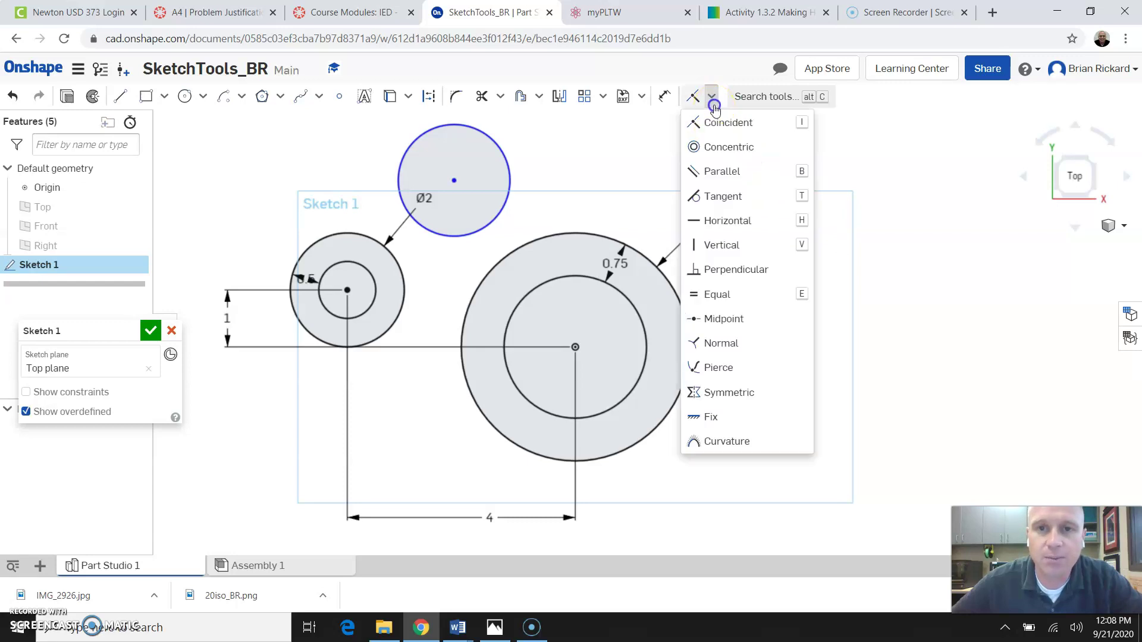
click(716, 198)
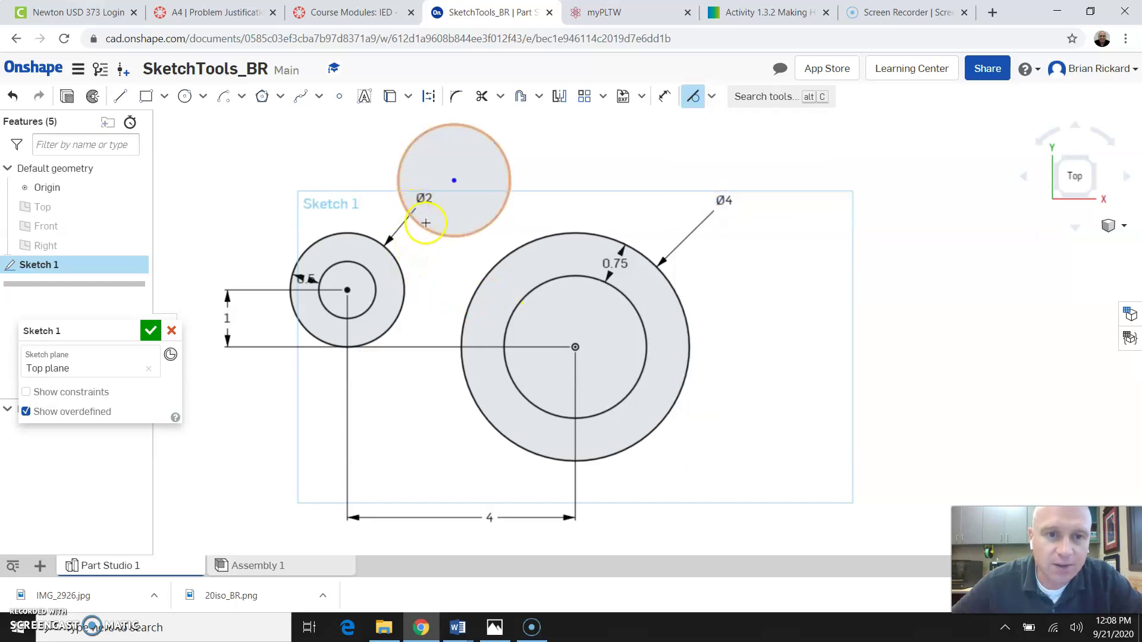
click(479, 228)
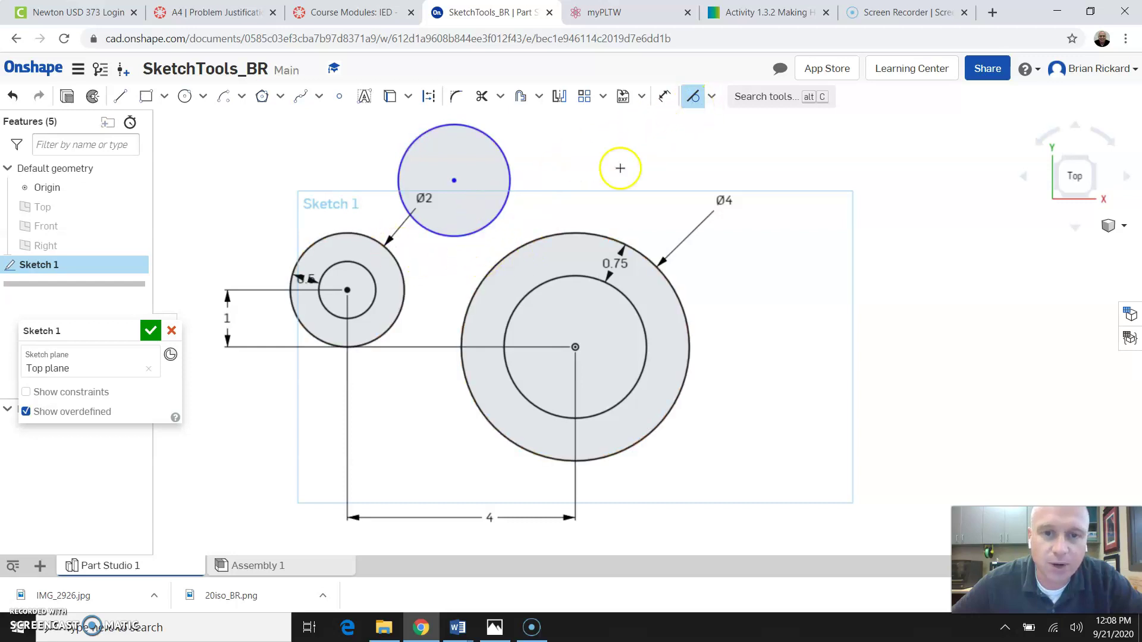
click(513, 245)
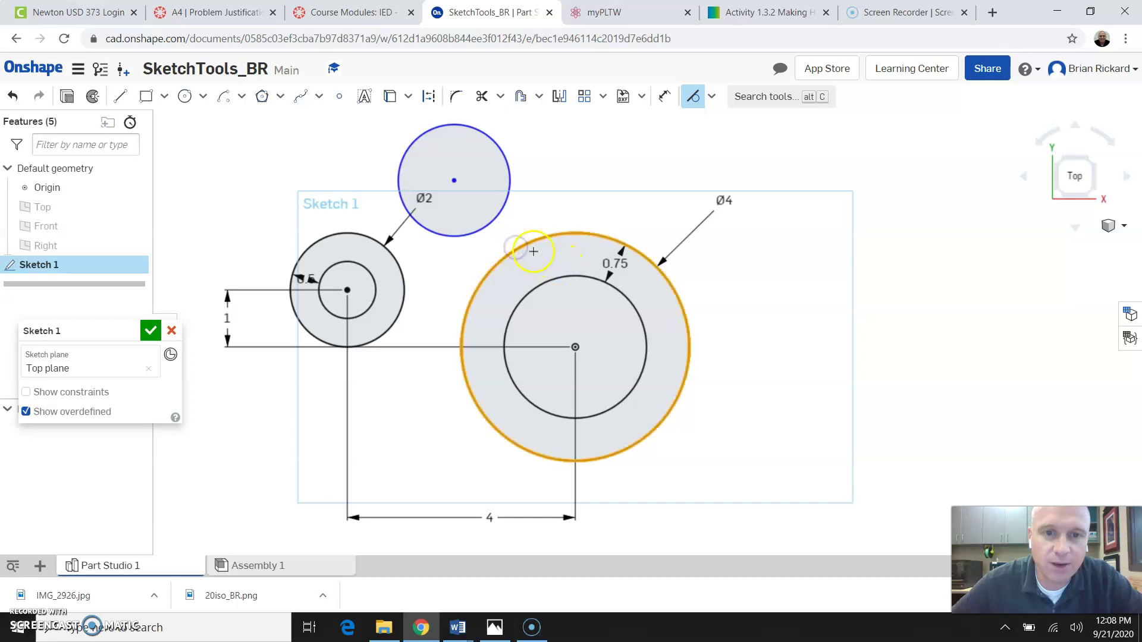
click(695, 95)
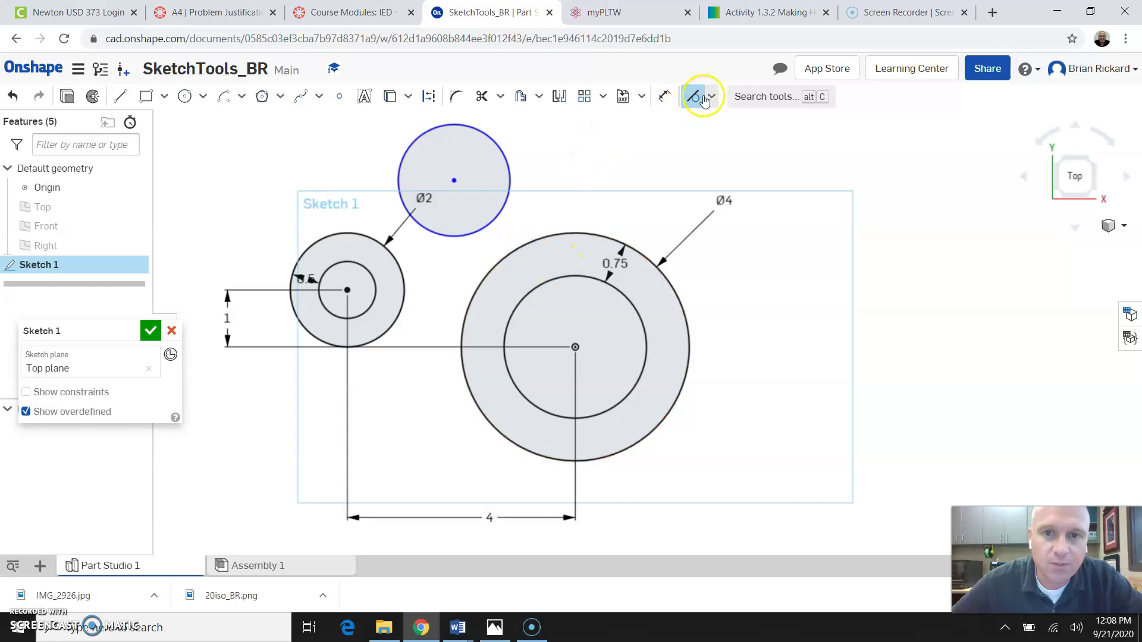
click(496, 219)
click(538, 242)
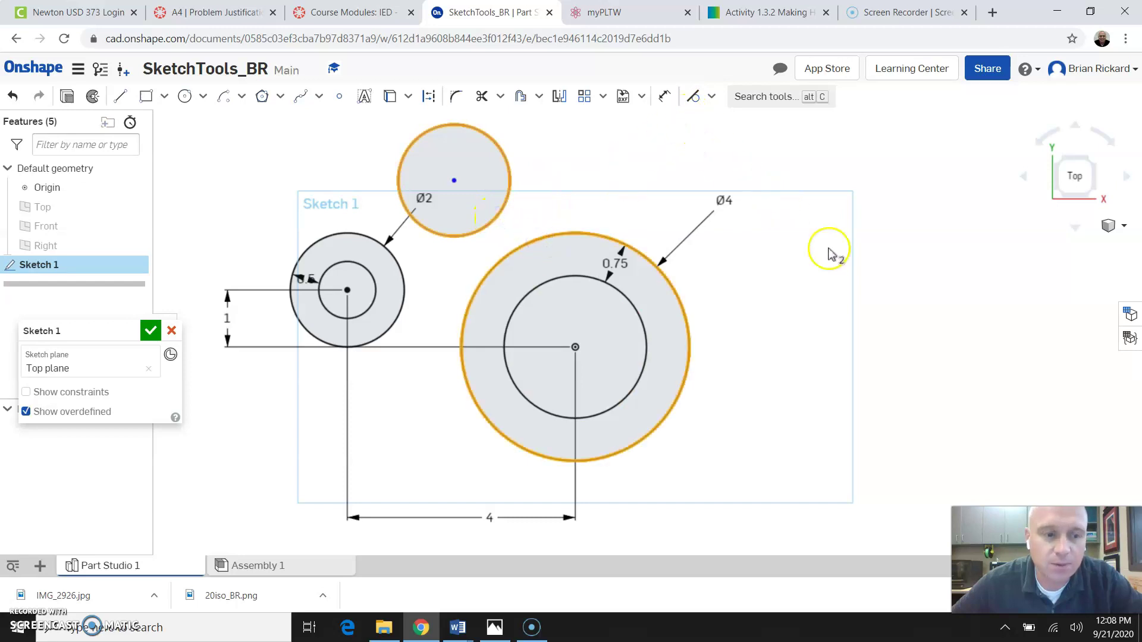
click(695, 100)
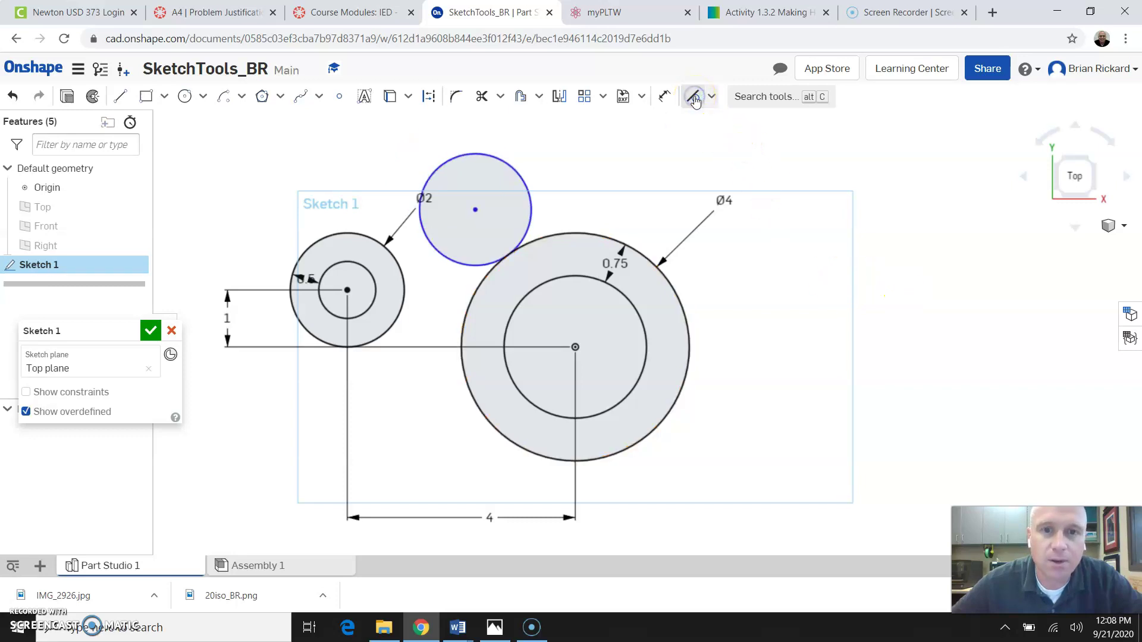
Apply a Tangent constraint between the third circle and the 2 in outer circle
click(441, 257)
click(396, 261)
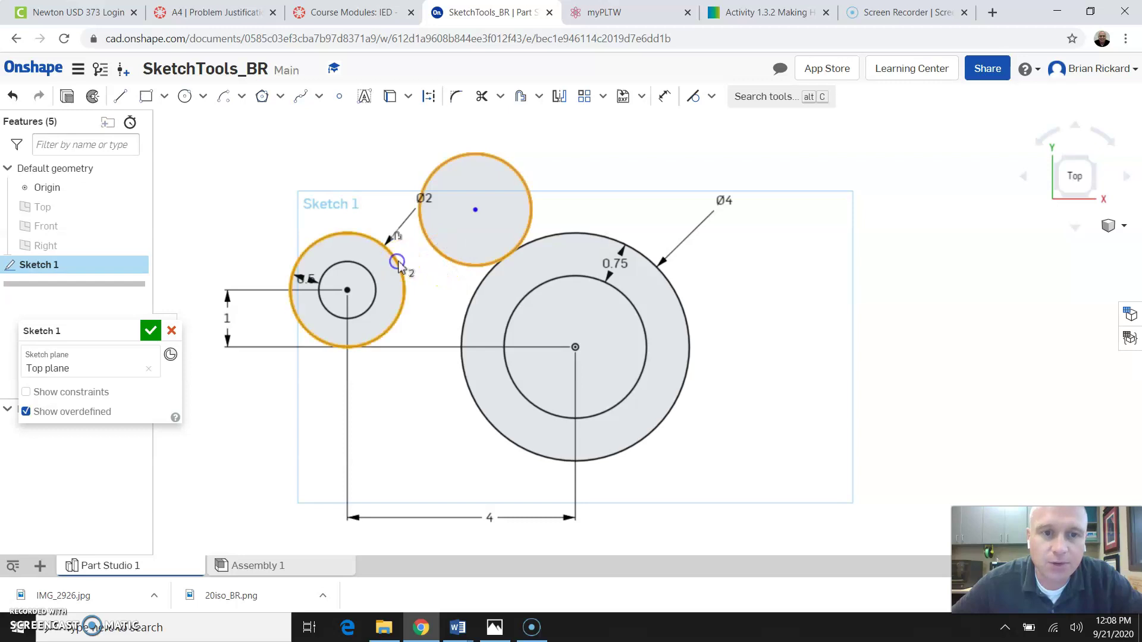
click(449, 264)
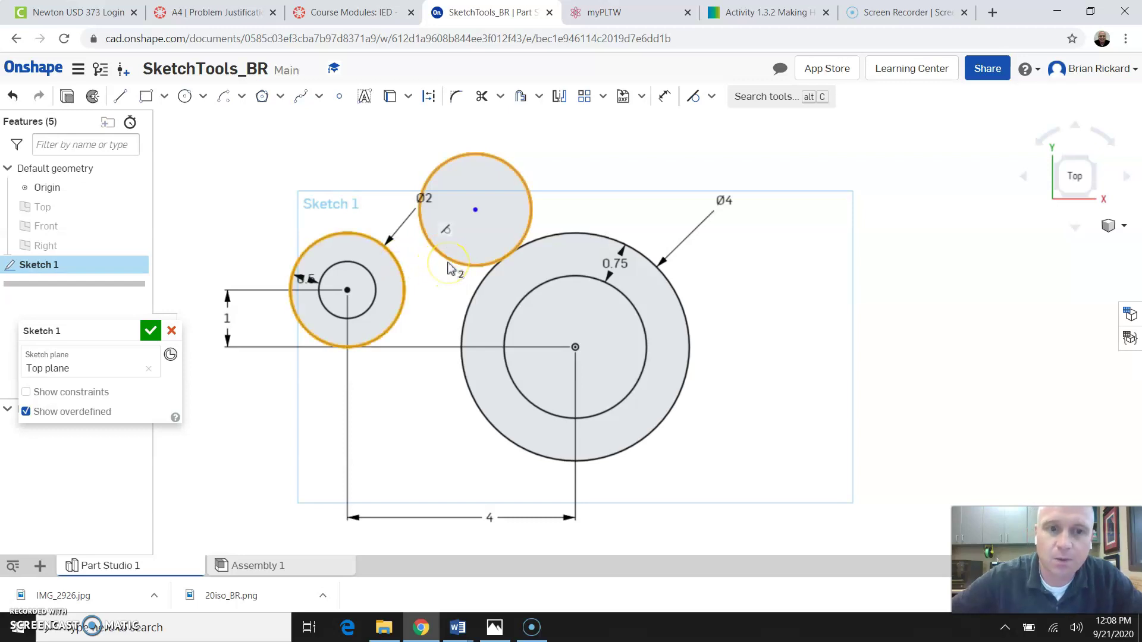
right_click(483, 276)
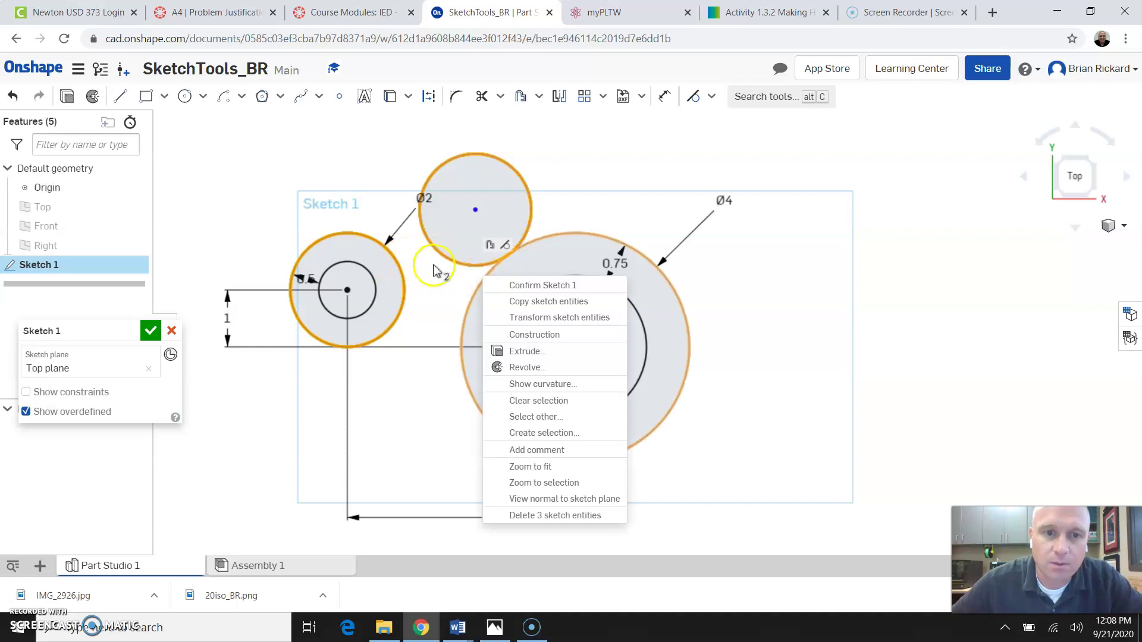
click(403, 268)
click(584, 156)
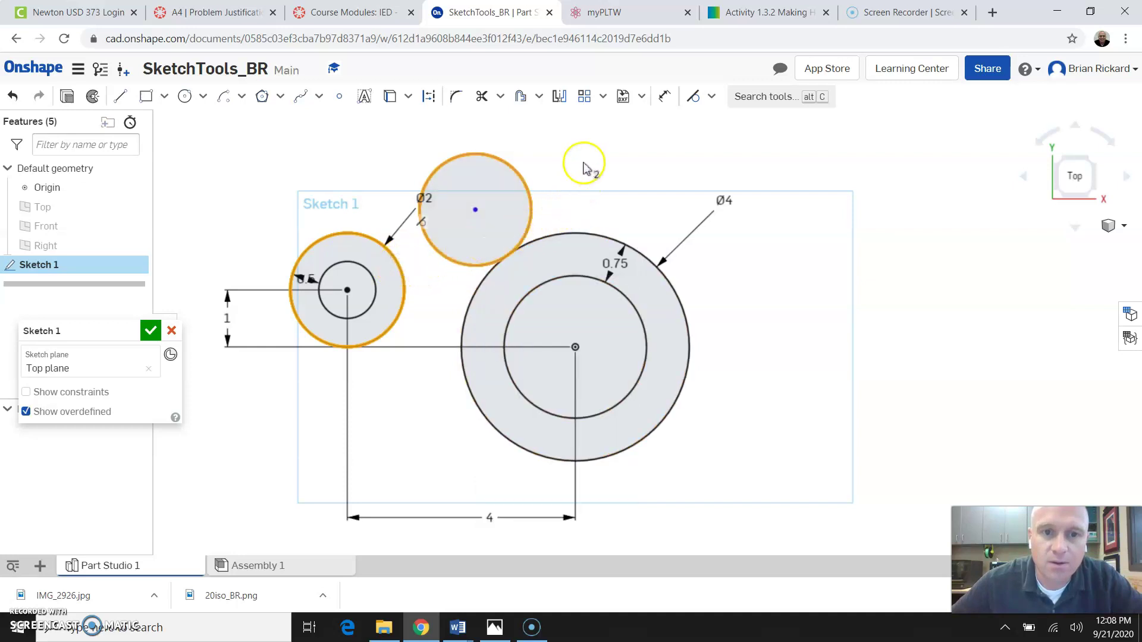
click(695, 99)
click(440, 256)
click(392, 259)
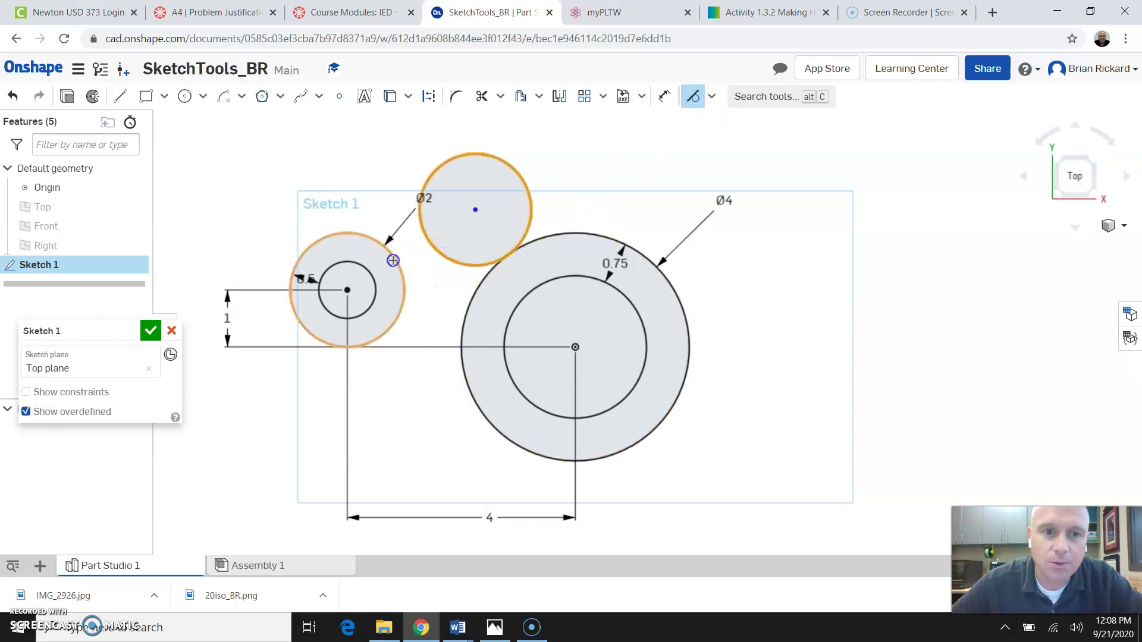
click(618, 206)
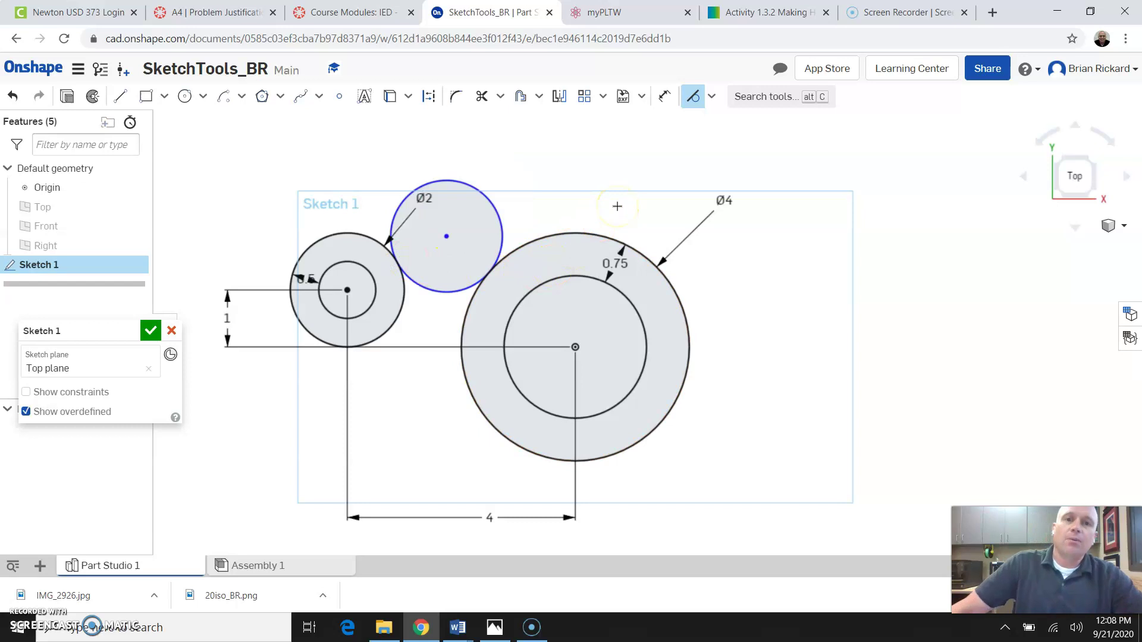
click(617, 219)
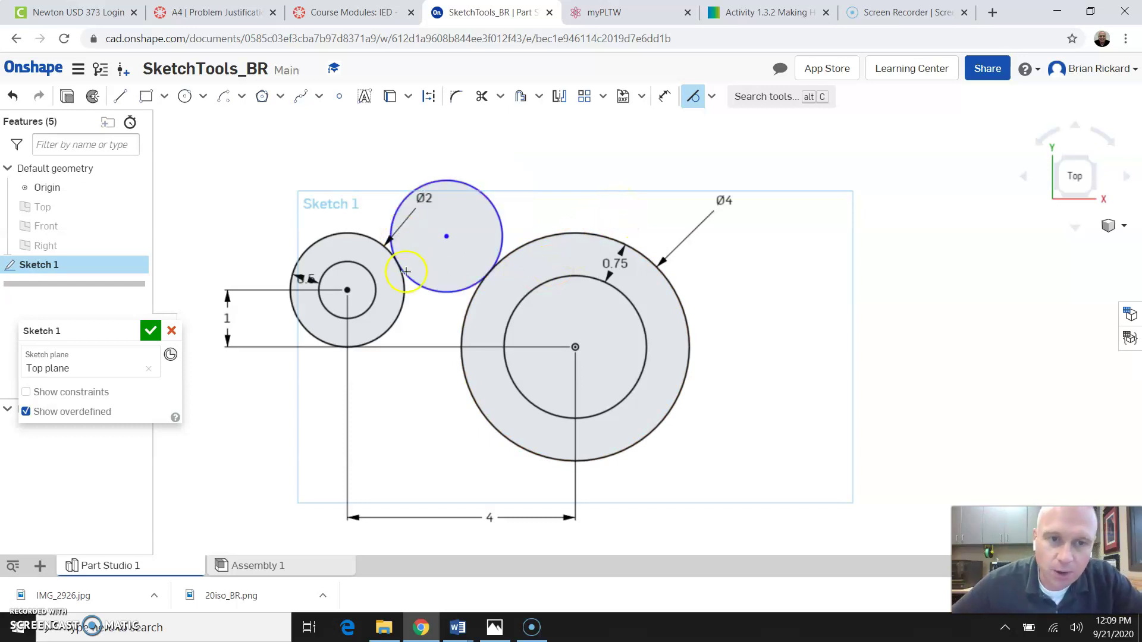
click(430, 285)
click(441, 292)
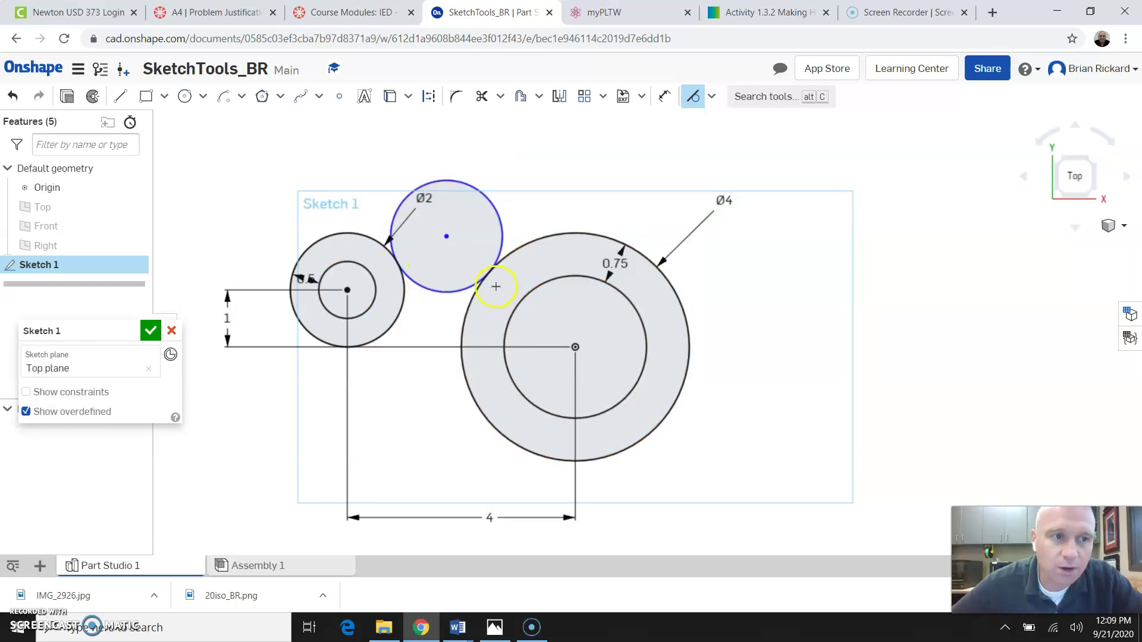
Dimension the diameter of the tangent circle between the two outer circles and set it to 1.62 in
click(664, 96)
click(471, 186)
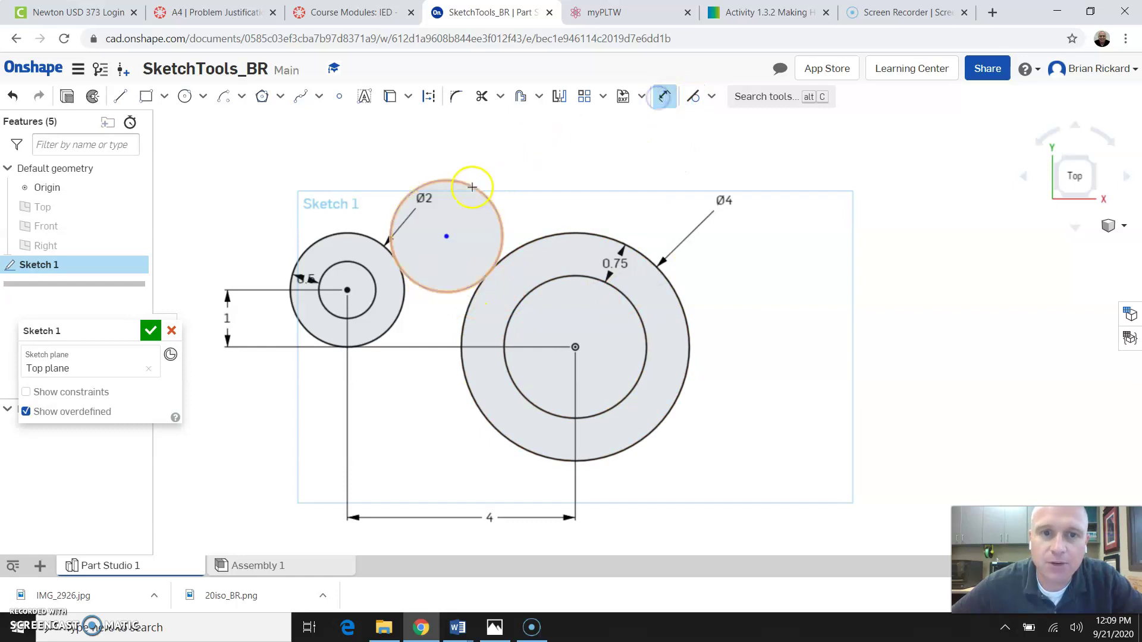
click(557, 142)
click(645, 134)
text(1)
key(Return)
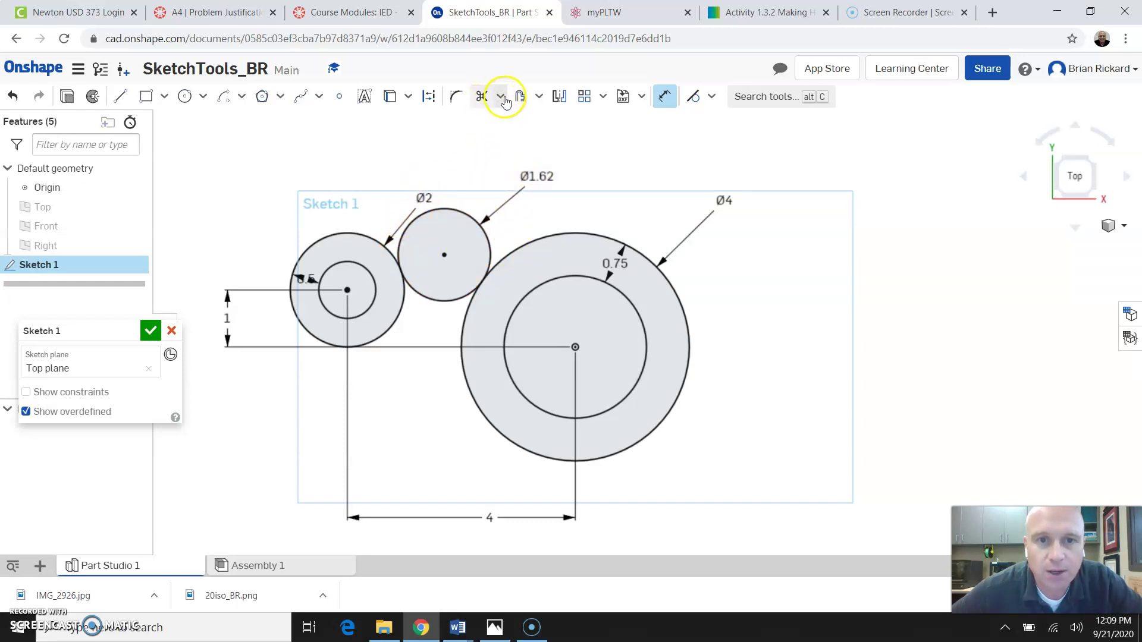
Trim away the upper part of the 1.62 in circle, leaving the arc between its two tangent points
click(503, 98)
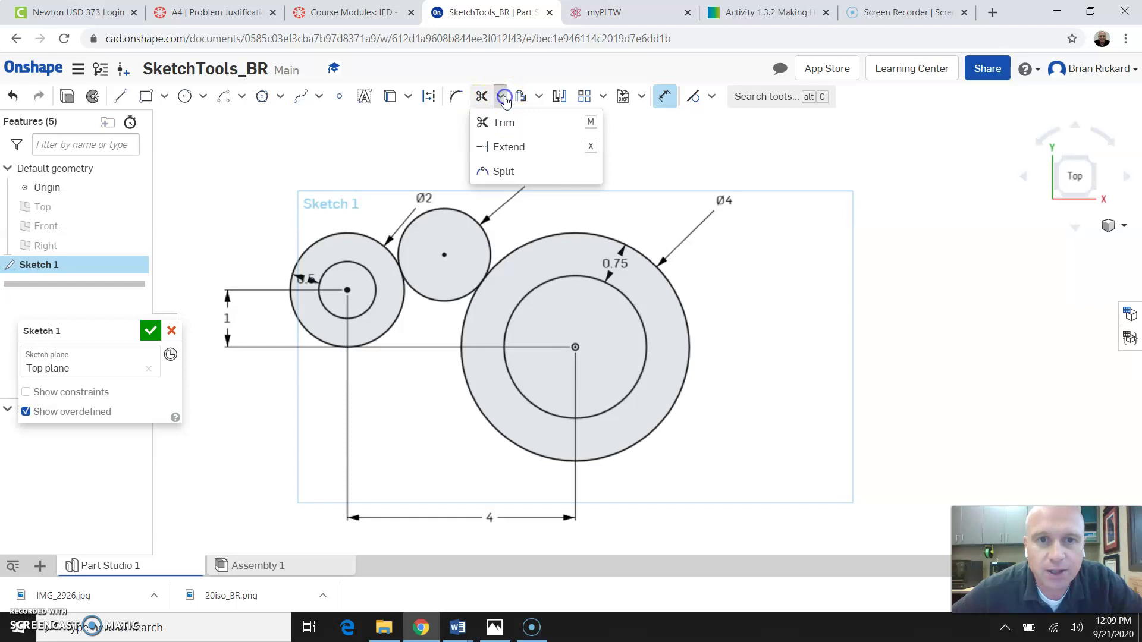
click(501, 173)
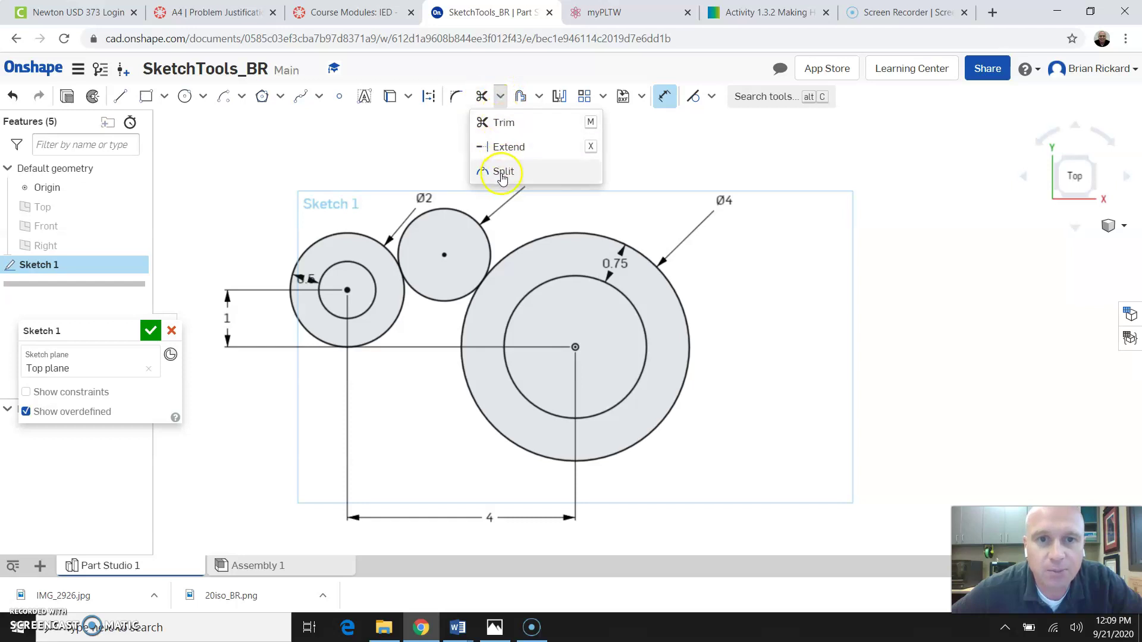
click(505, 124)
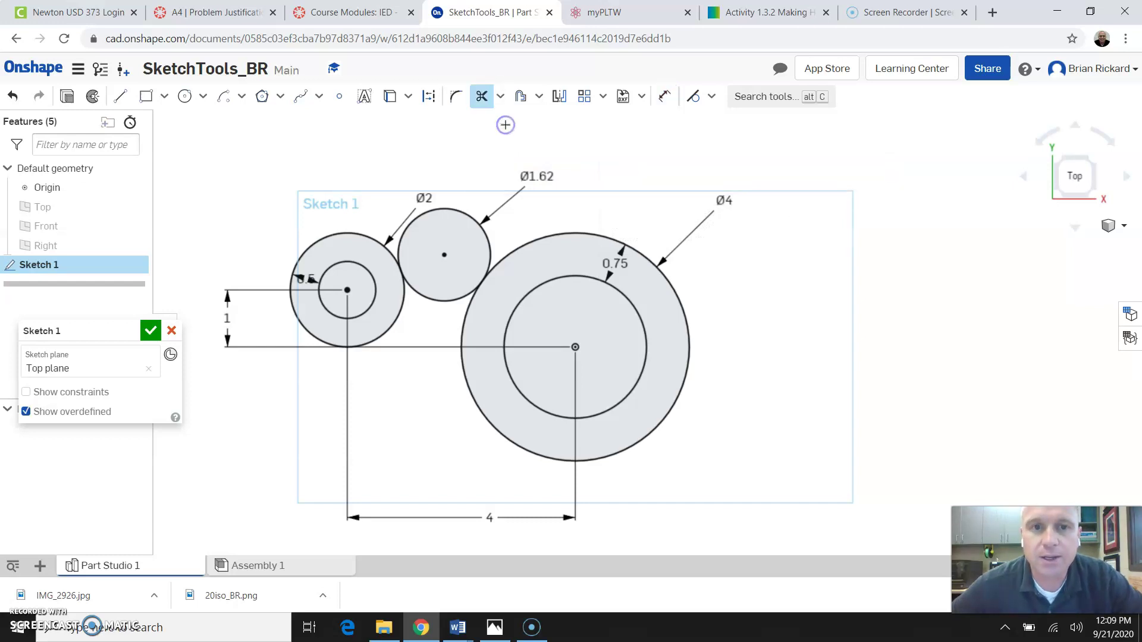
click(451, 210)
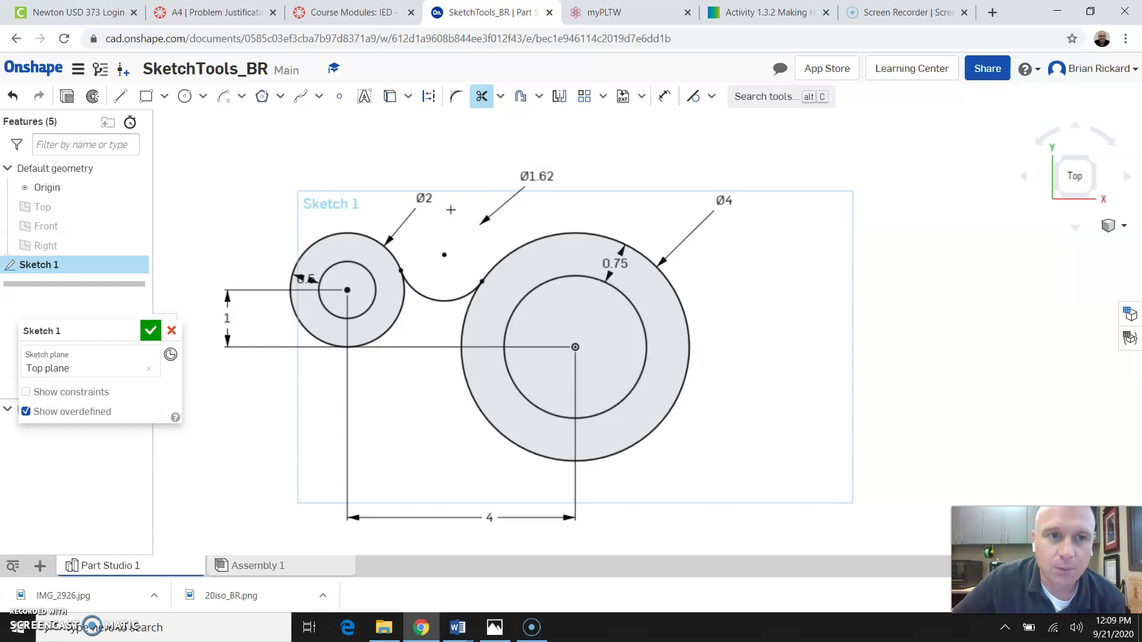
Sketch a center point arc of about 4.49 in radius beneath both circles, from the 2 in outer circle to the 4 in outer circle
key(a)
click(38, 634)
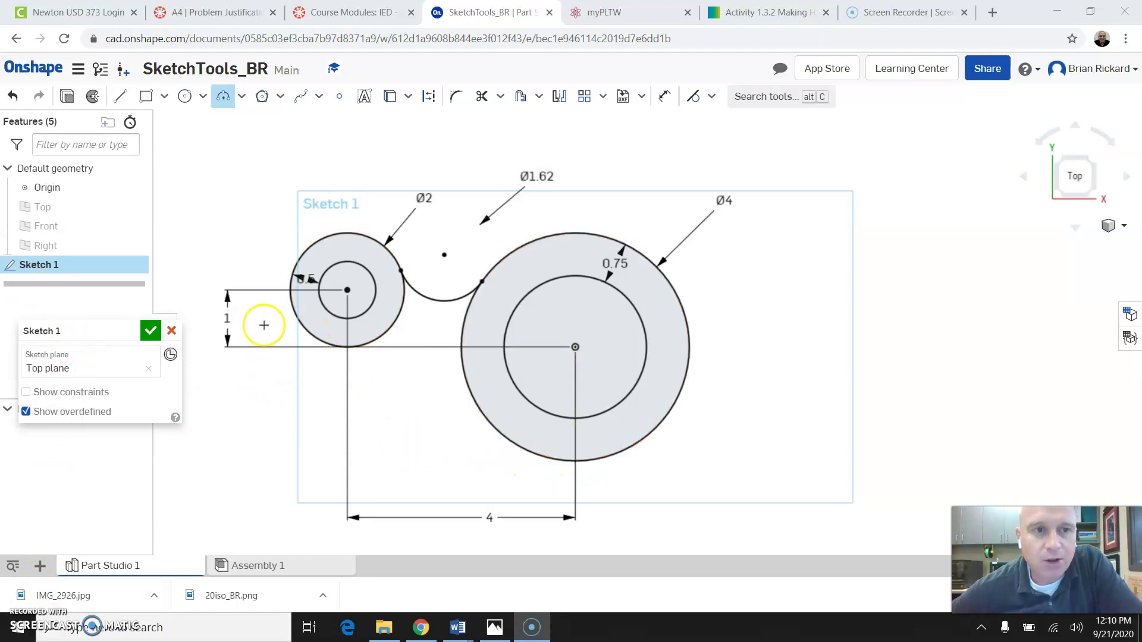
click(241, 97)
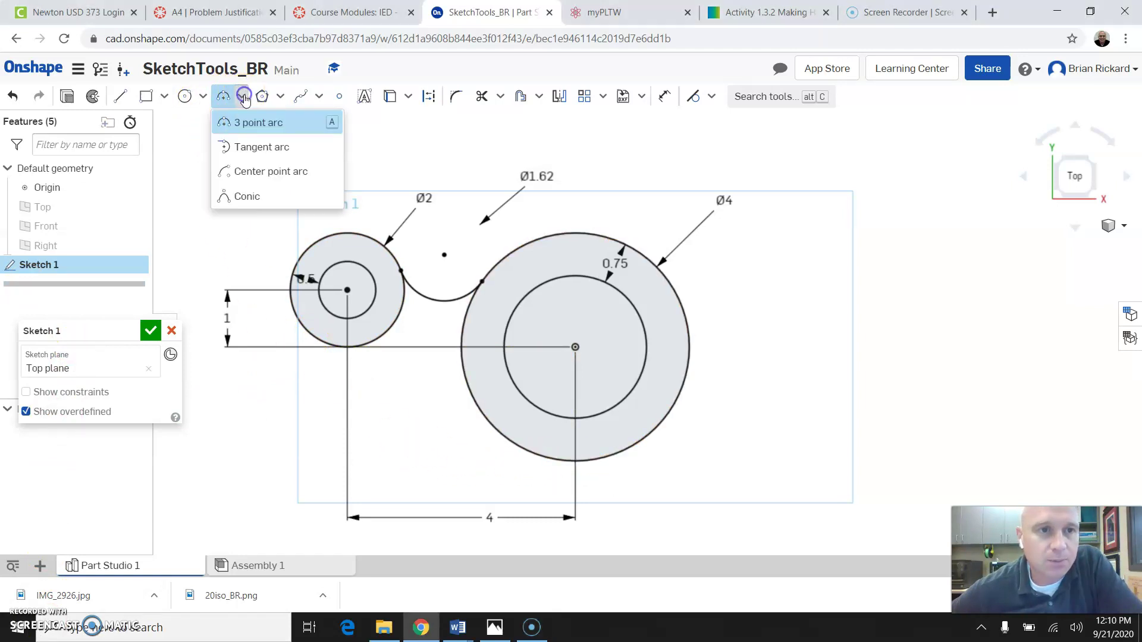
click(263, 173)
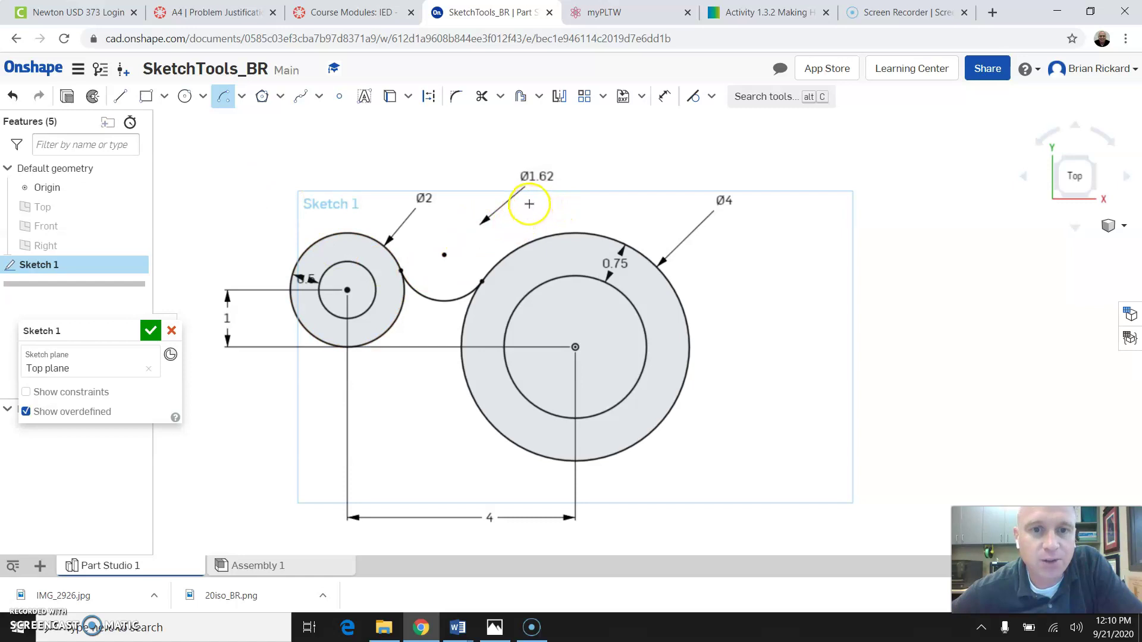
click(529, 203)
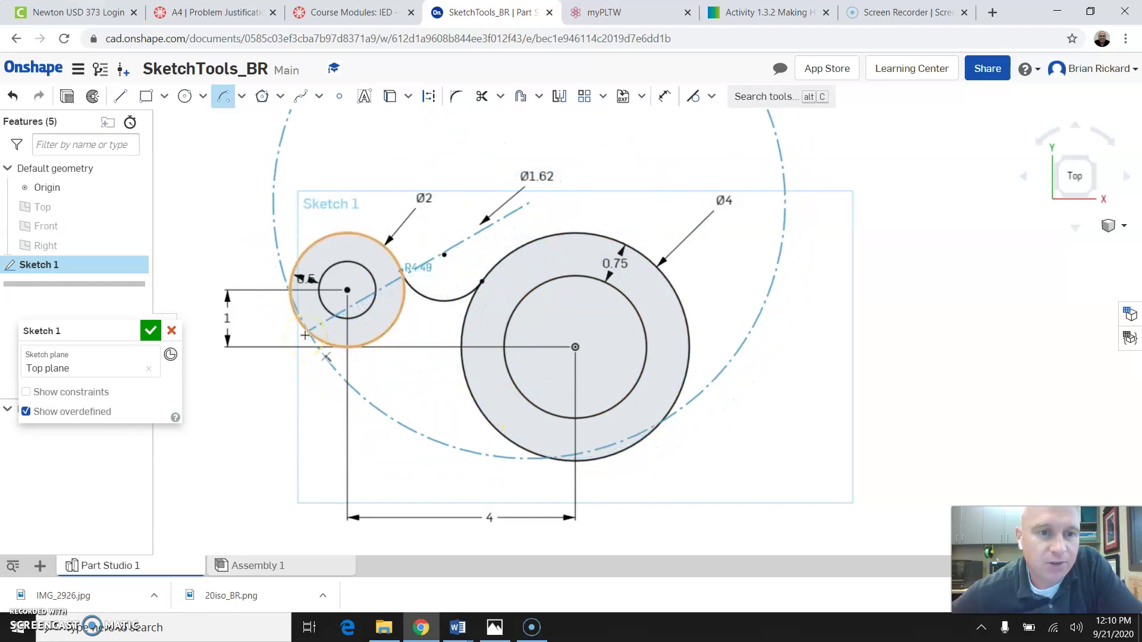
click(307, 332)
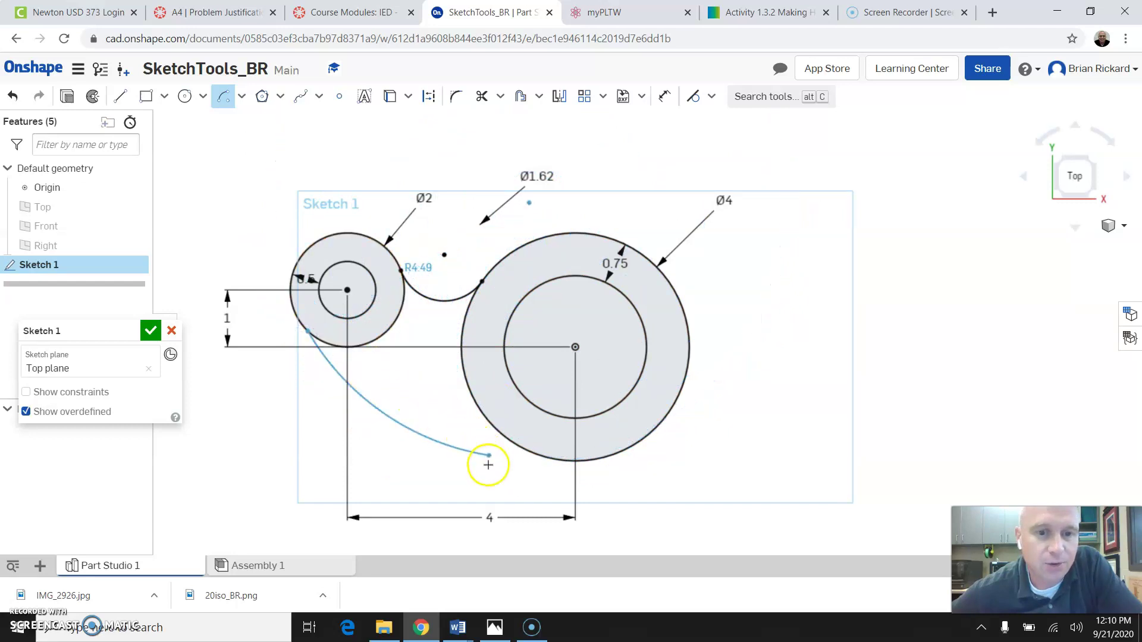
click(545, 472)
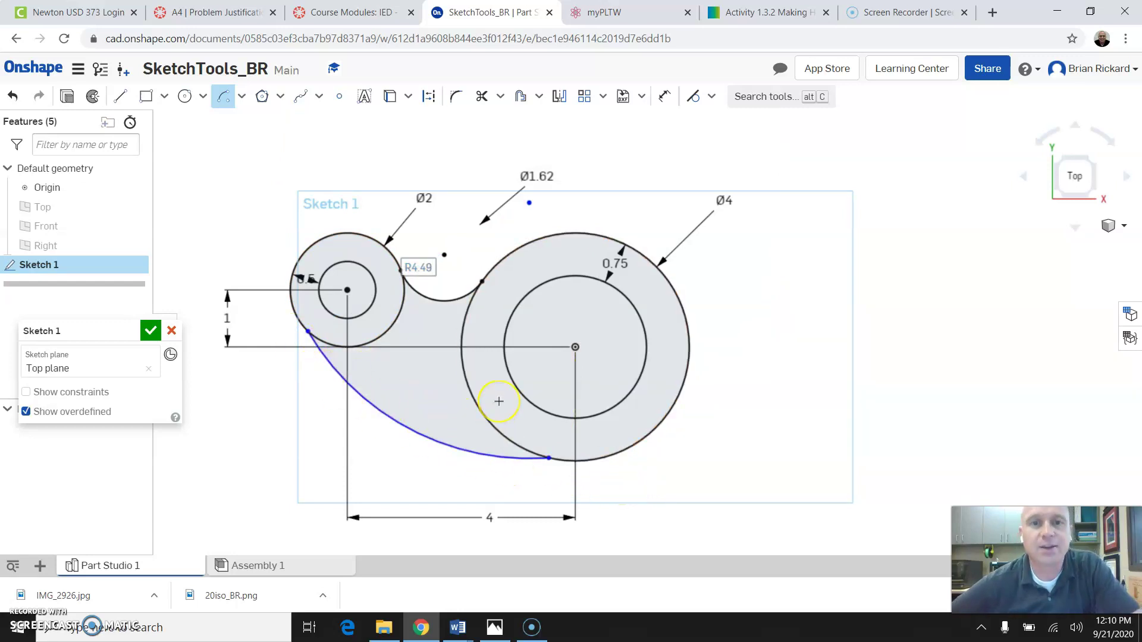
Apply Tangent constraints between the large lower arc and both the 2 in and 4 in outer circles
click(693, 102)
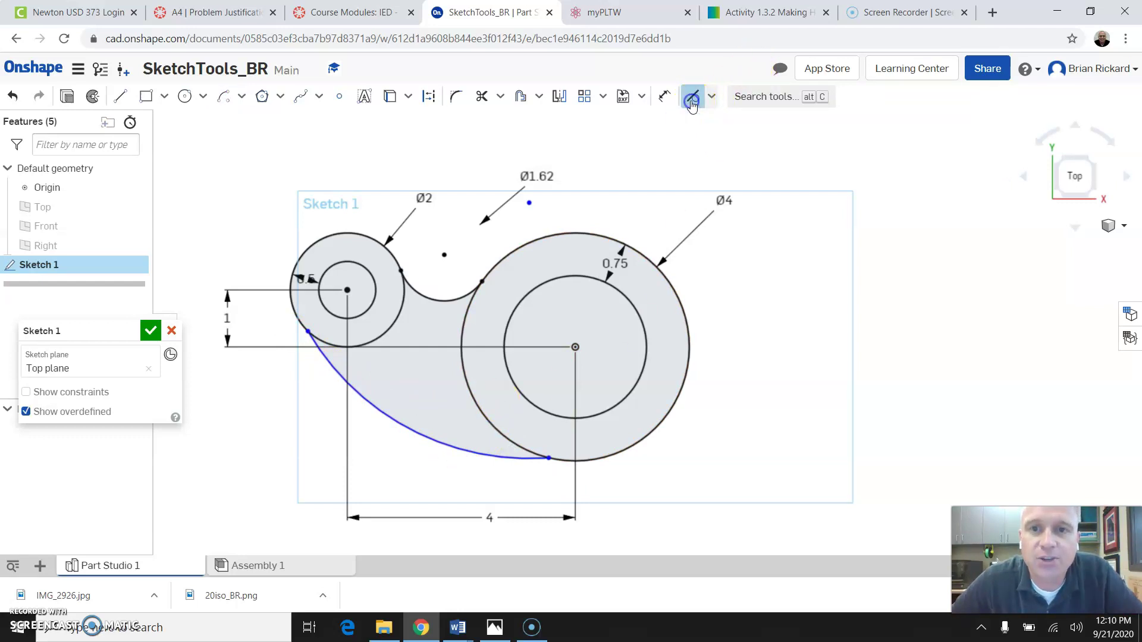
click(394, 420)
click(297, 310)
click(473, 458)
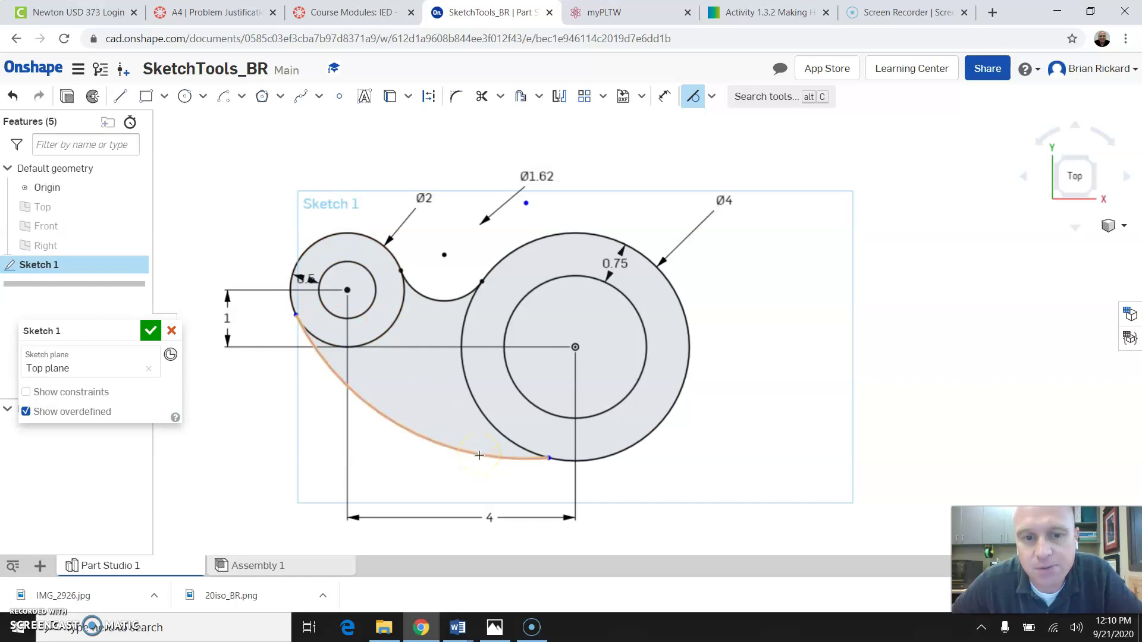
click(601, 459)
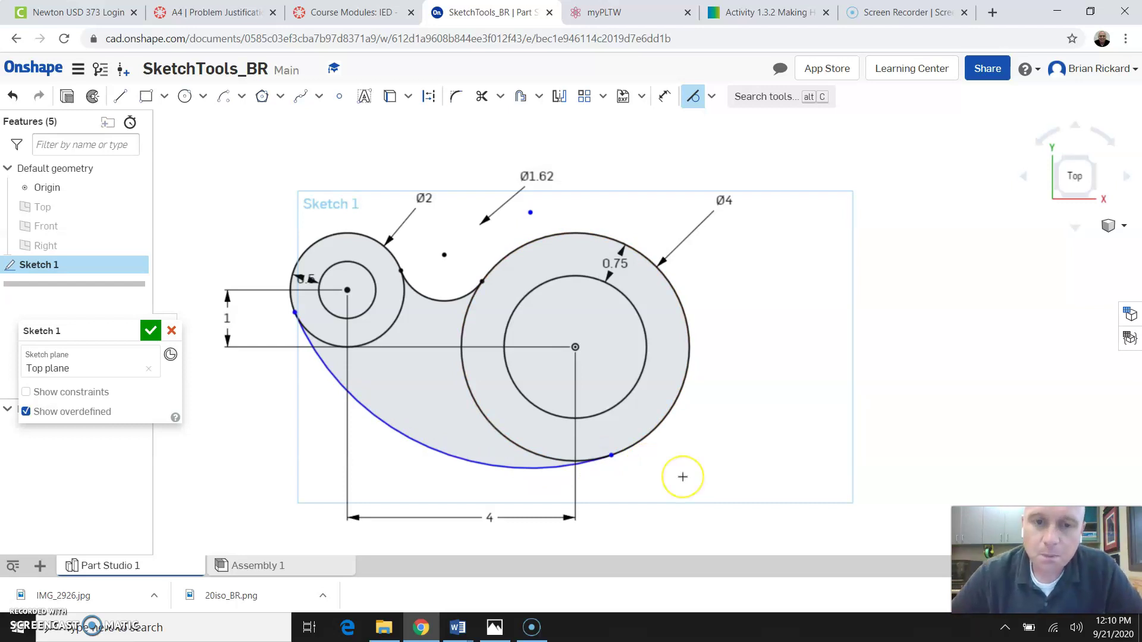
click(718, 441)
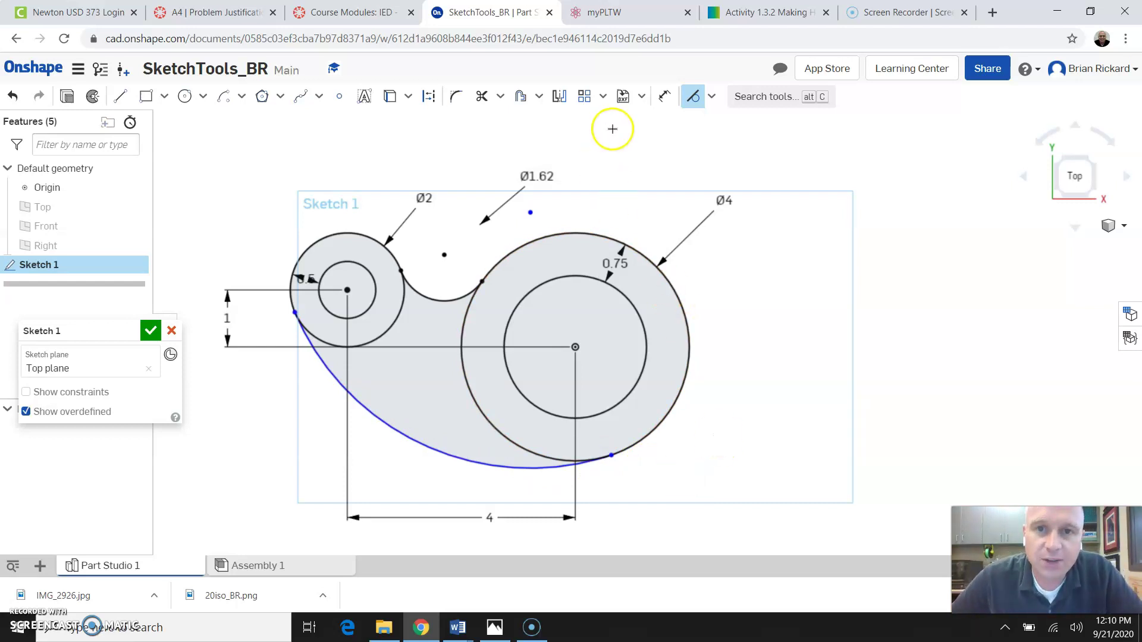
Dimension the radius of the large lower arc and set it to 4.75 in
click(663, 96)
click(428, 440)
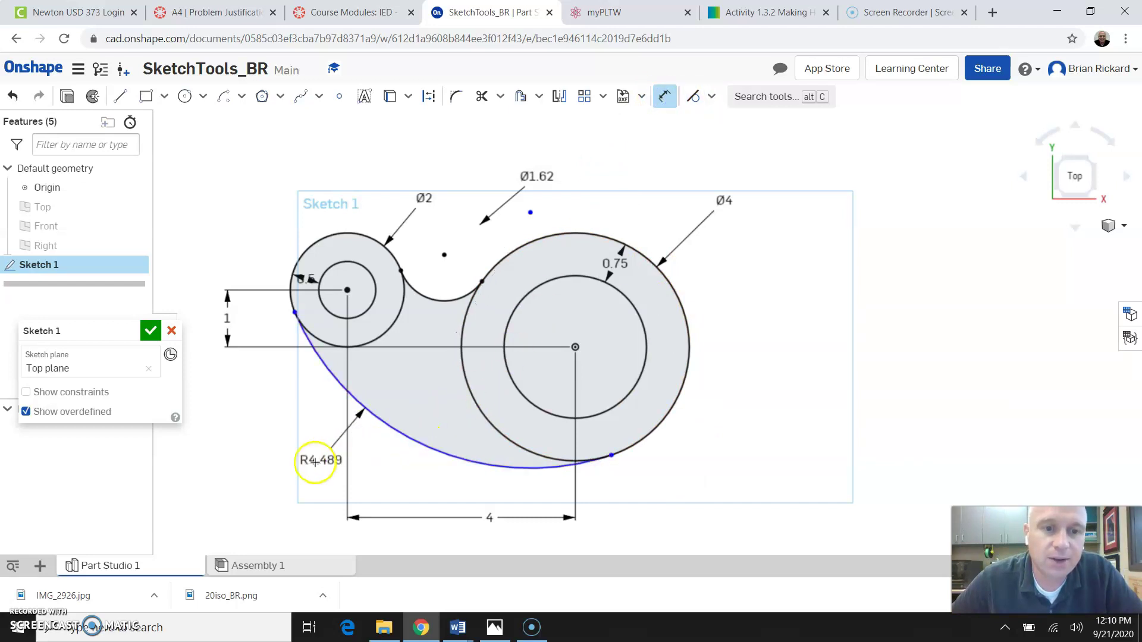
click(241, 502)
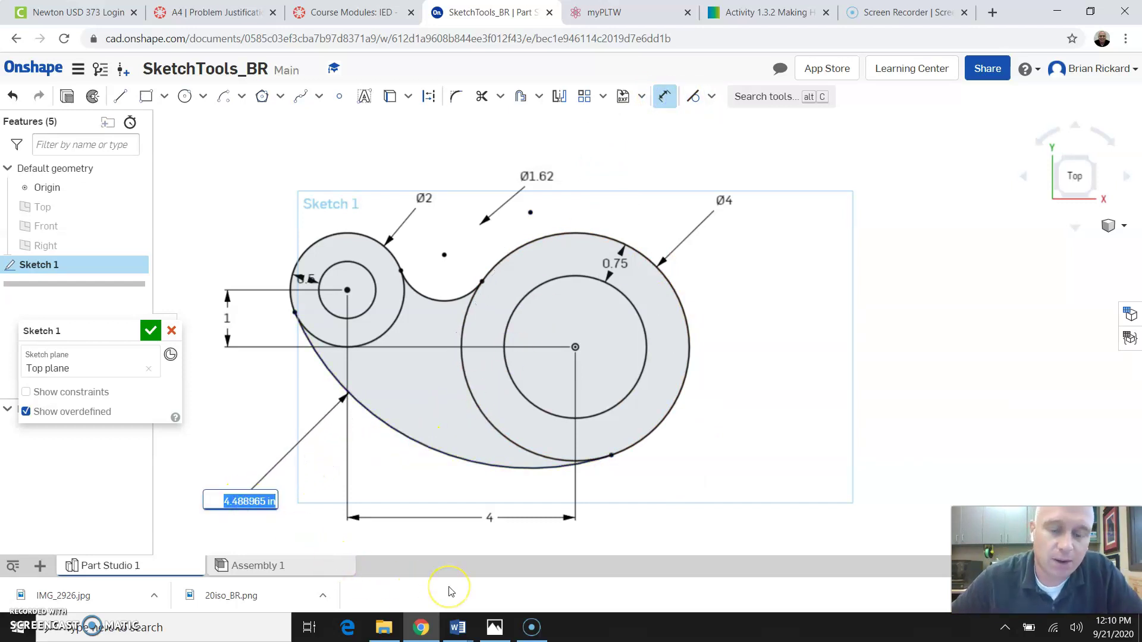
text(4.75)
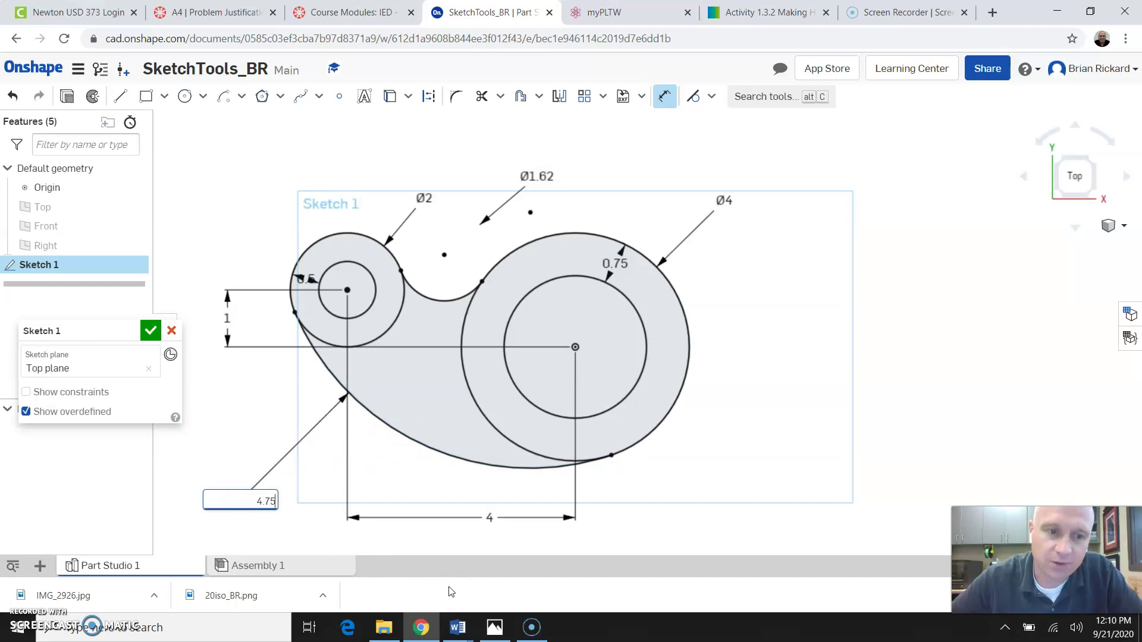
key(Return)
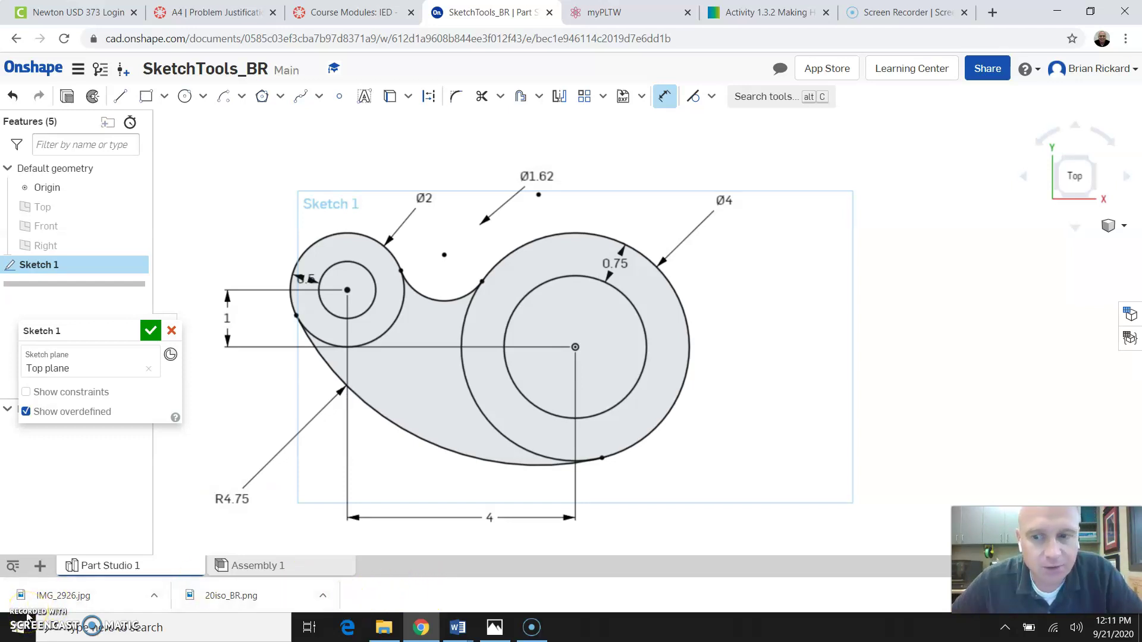
Place an inscribed polygon centred on the 4 in circle's center, sized to the inner offset circle
click(281, 100)
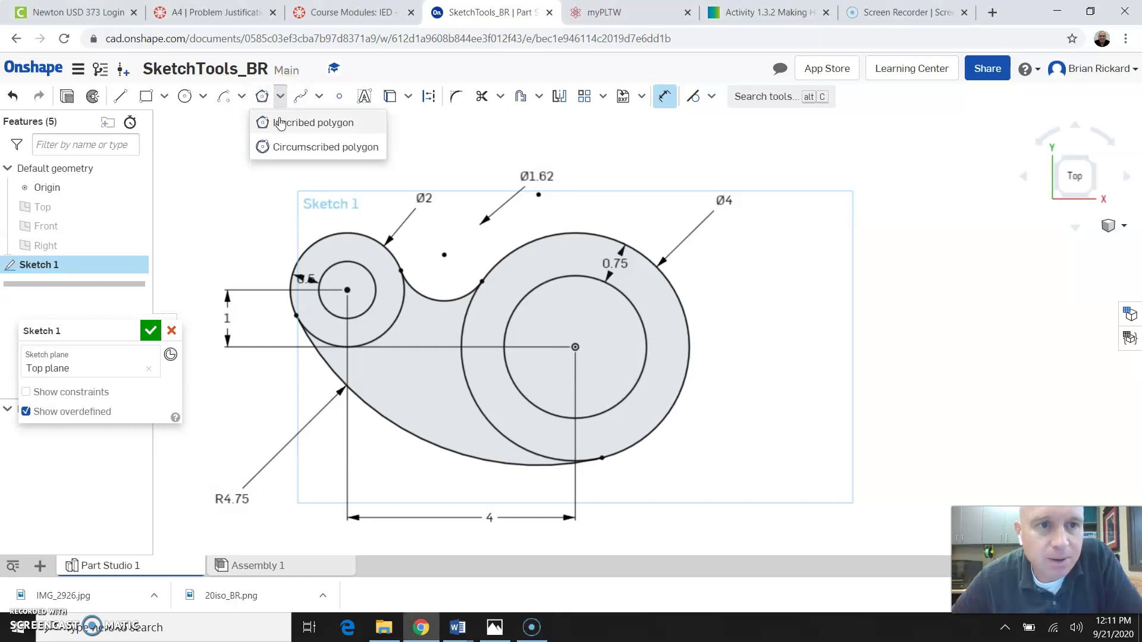
click(298, 130)
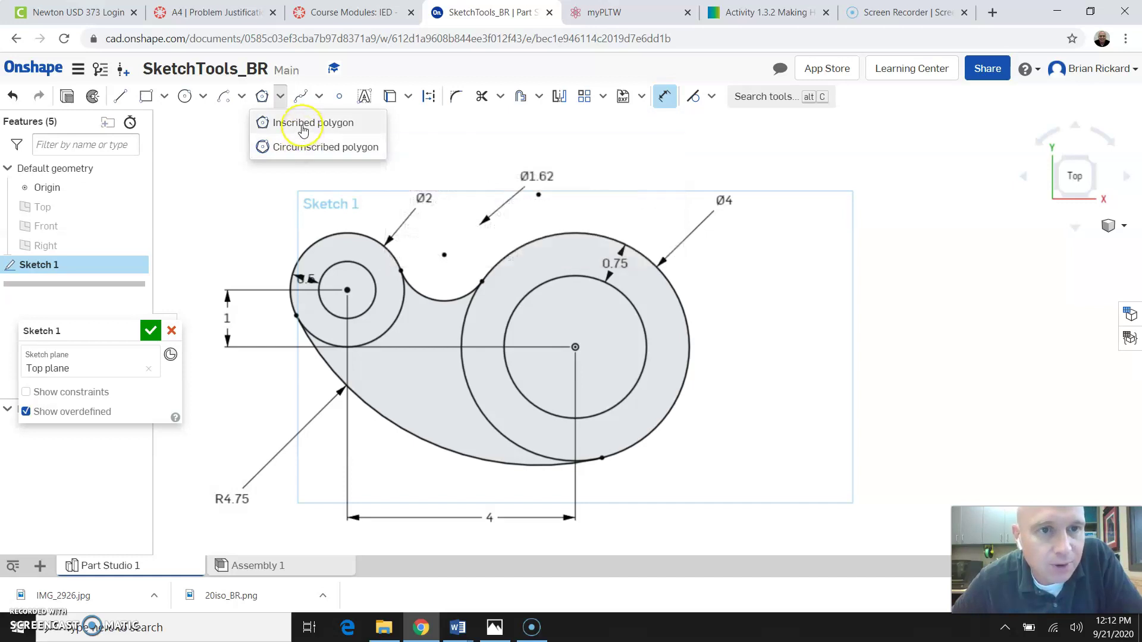
click(303, 127)
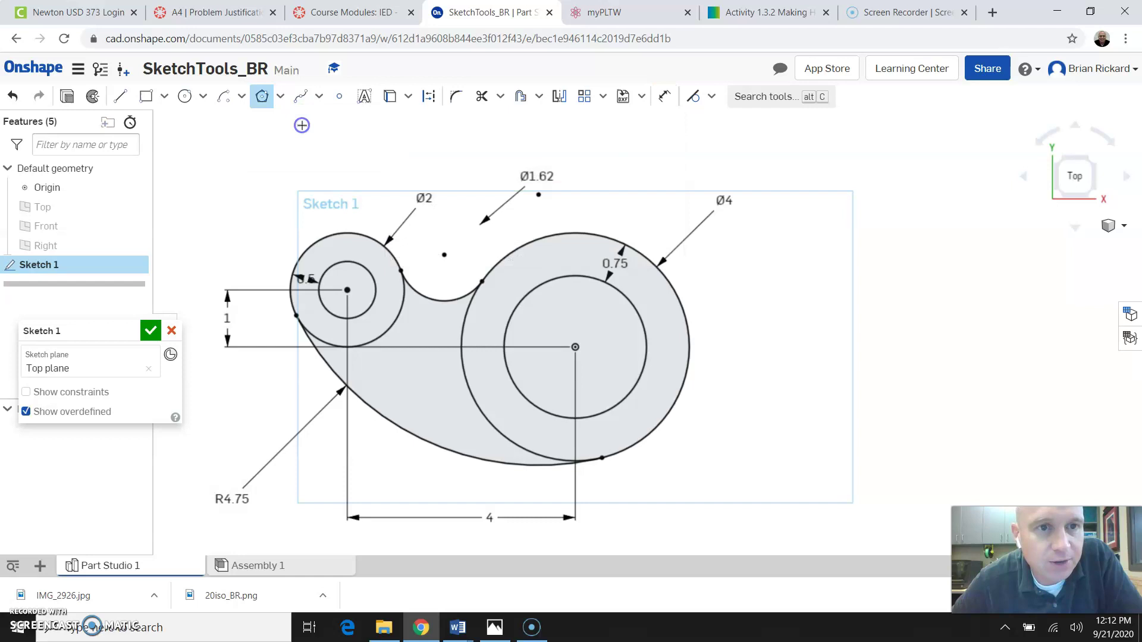
click(575, 345)
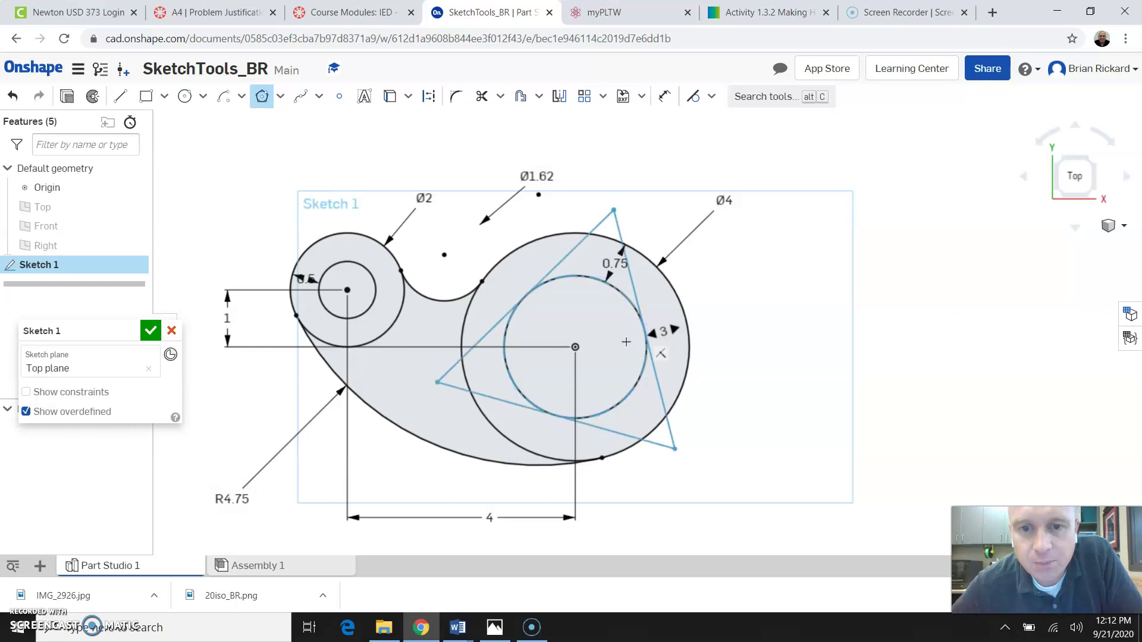
click(643, 339)
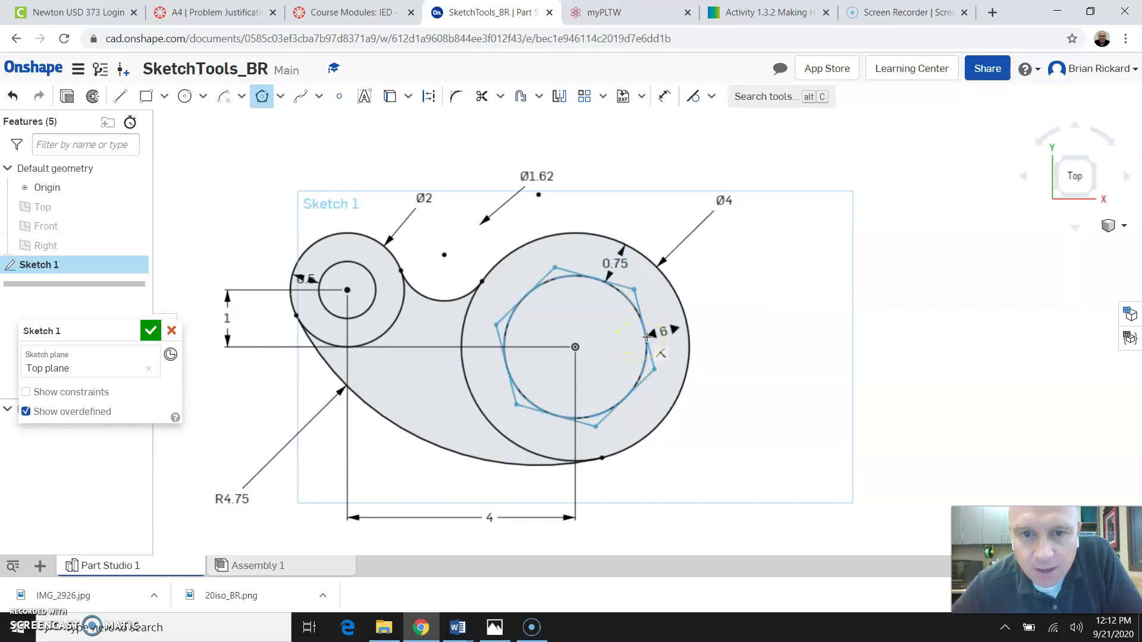
Set the polygon around the inner offset circle to 6 sides and finish it
scroll(651, 333, up, 1)
scroll(650, 334, down, 4)
scroll(647, 335, up, 3)
scroll(648, 335, up, 2)
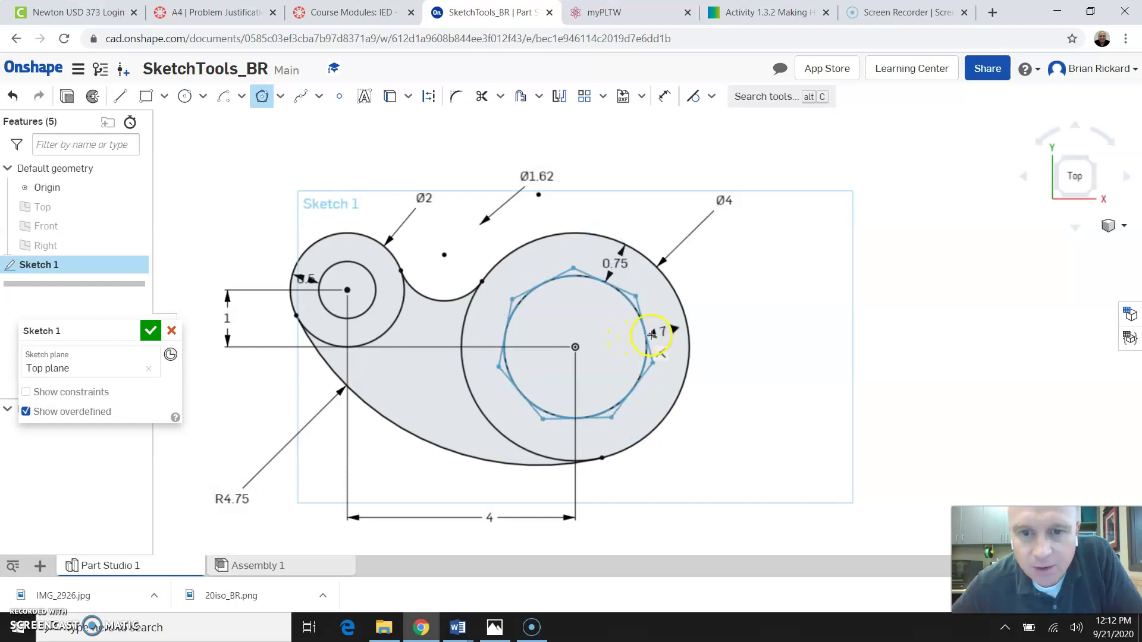
scroll(660, 334, down, 5)
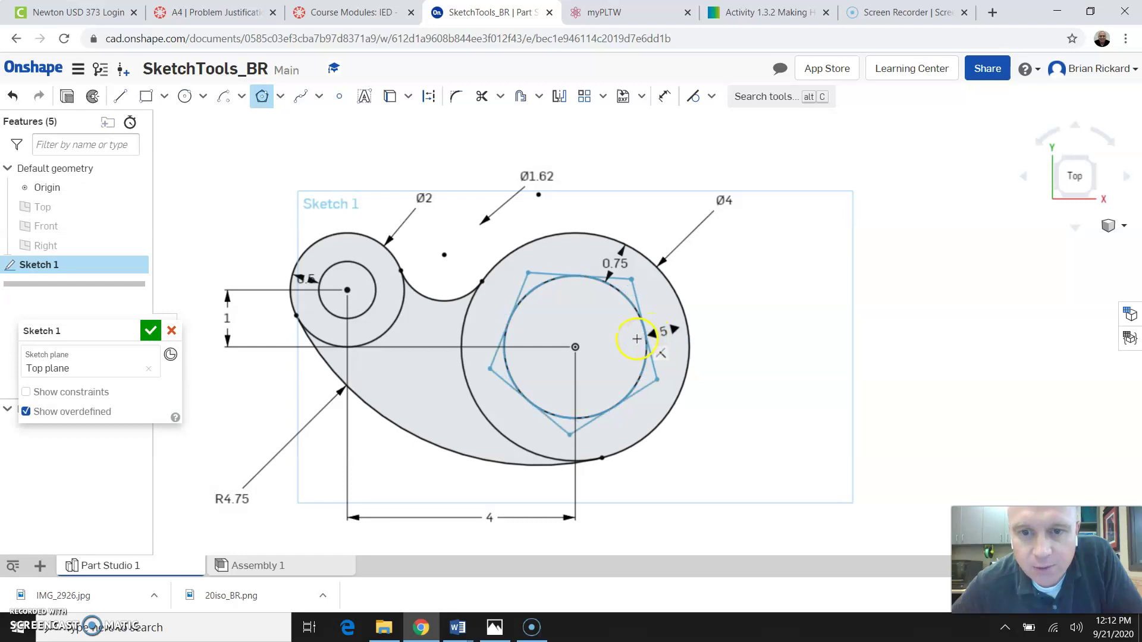
scroll(630, 338, up, 2)
scroll(644, 337, up, 1)
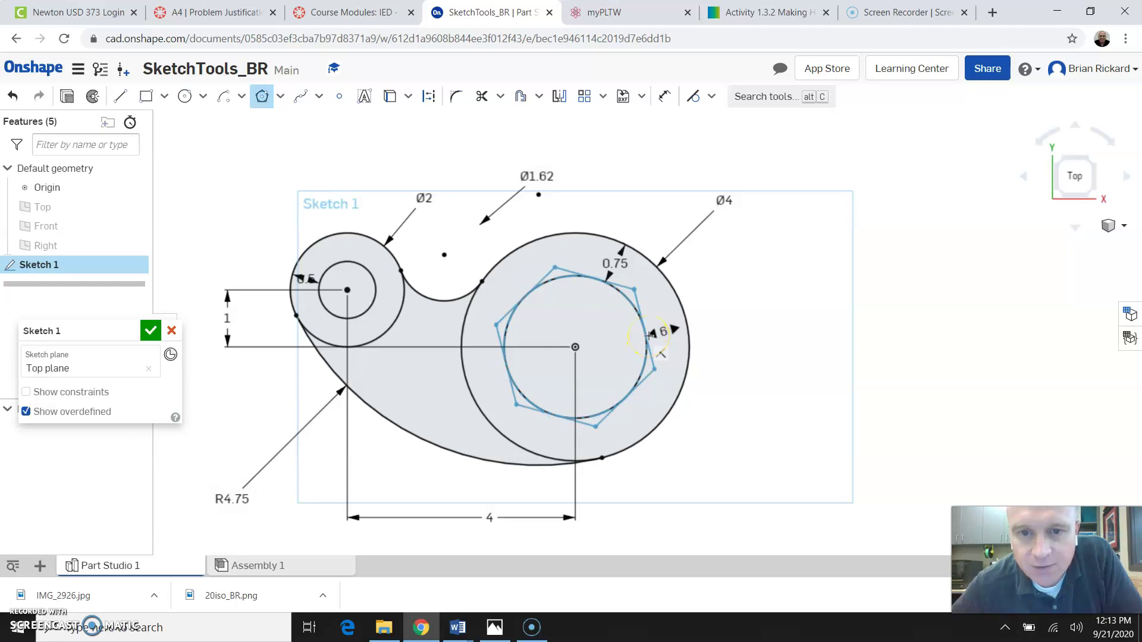
scroll(642, 336, down, 1)
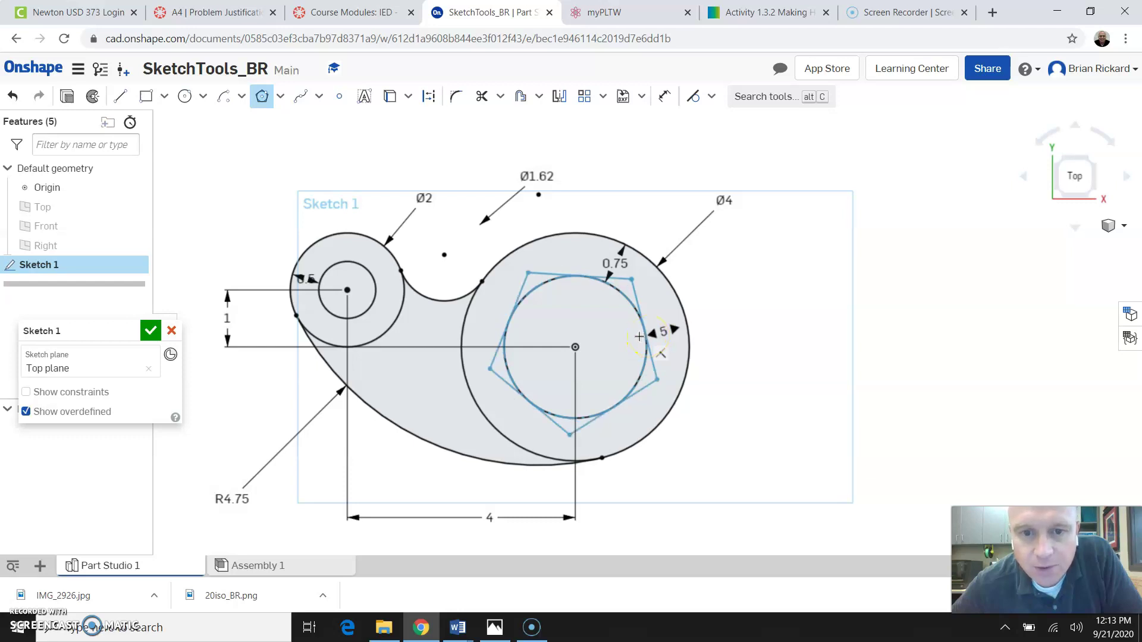
scroll(642, 336, up, 1)
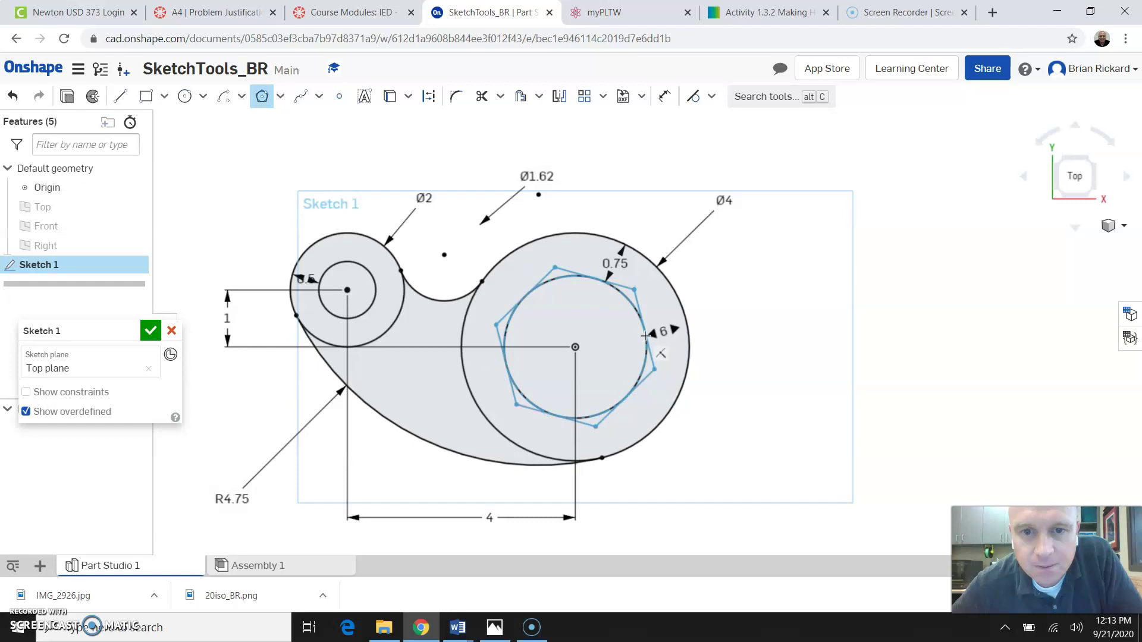
click(644, 336)
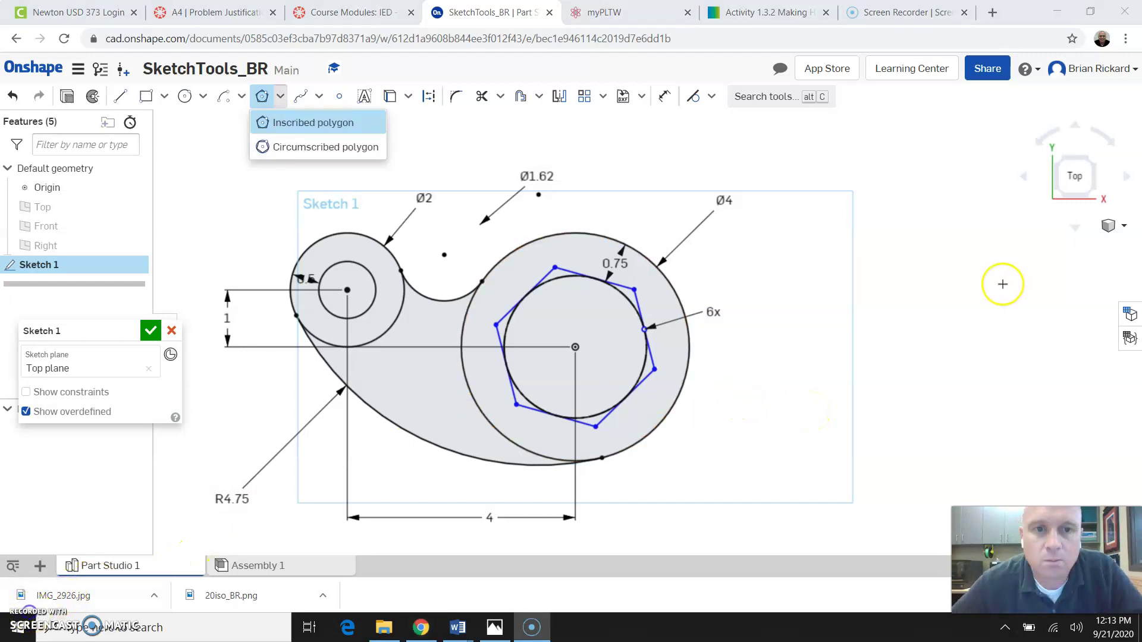
click(790, 136)
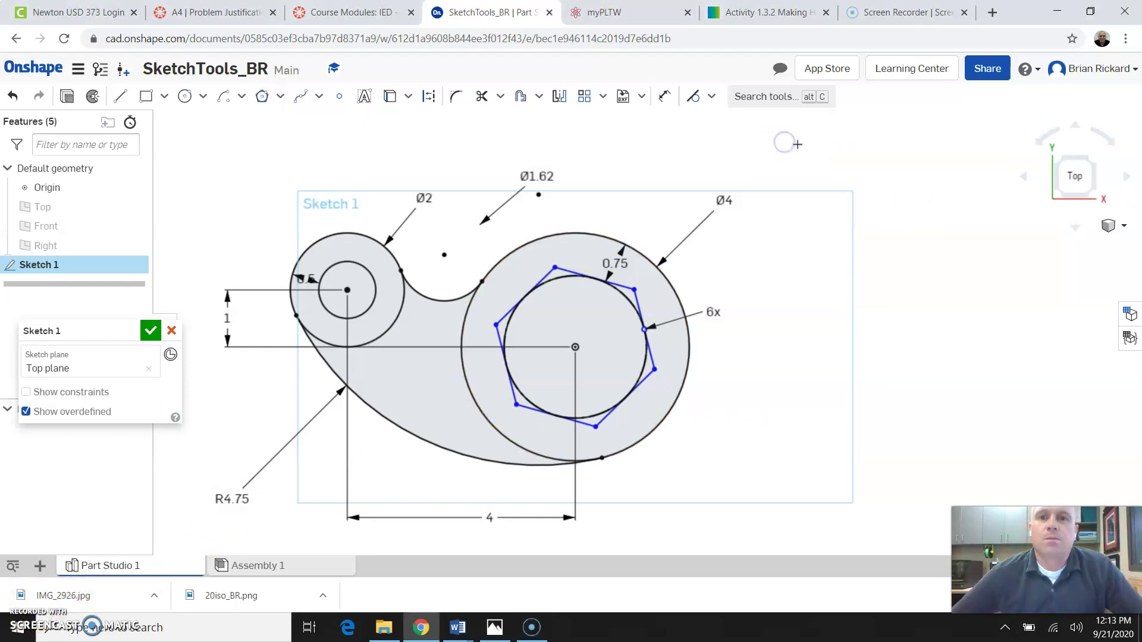
Dimension the hexagon's upper-left side and set its length to 1.5 in
click(664, 95)
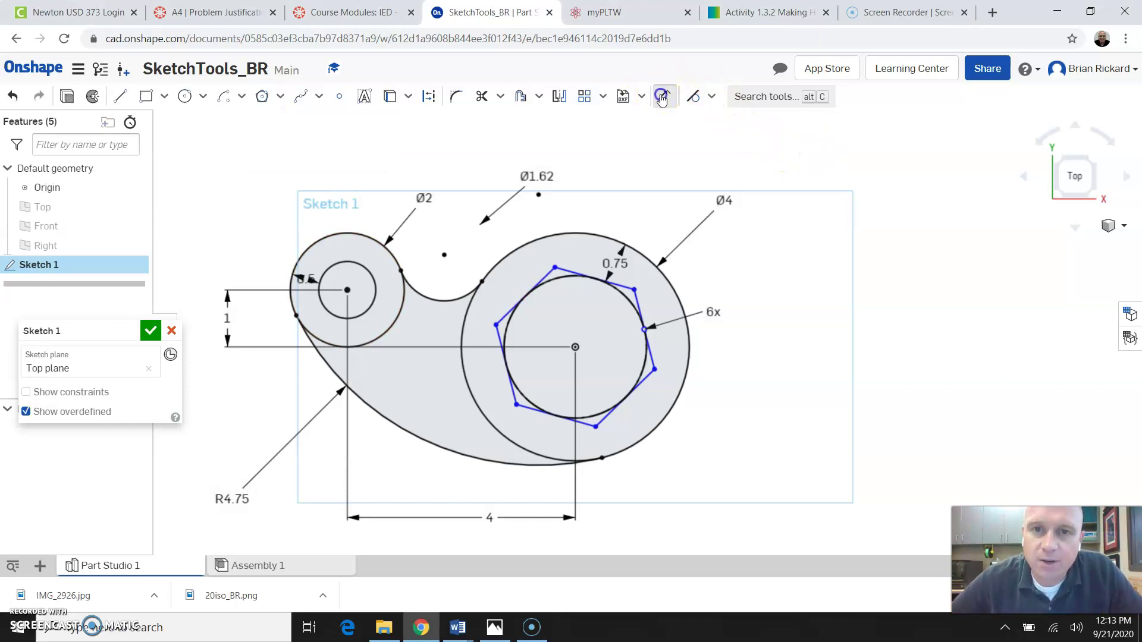
click(542, 276)
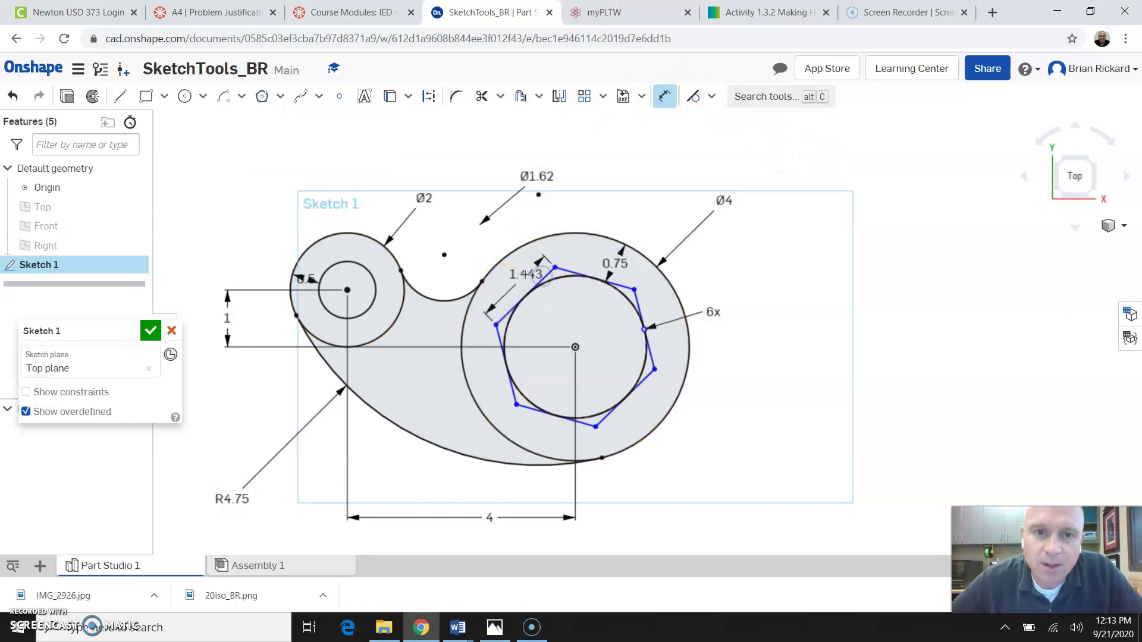
click(517, 277)
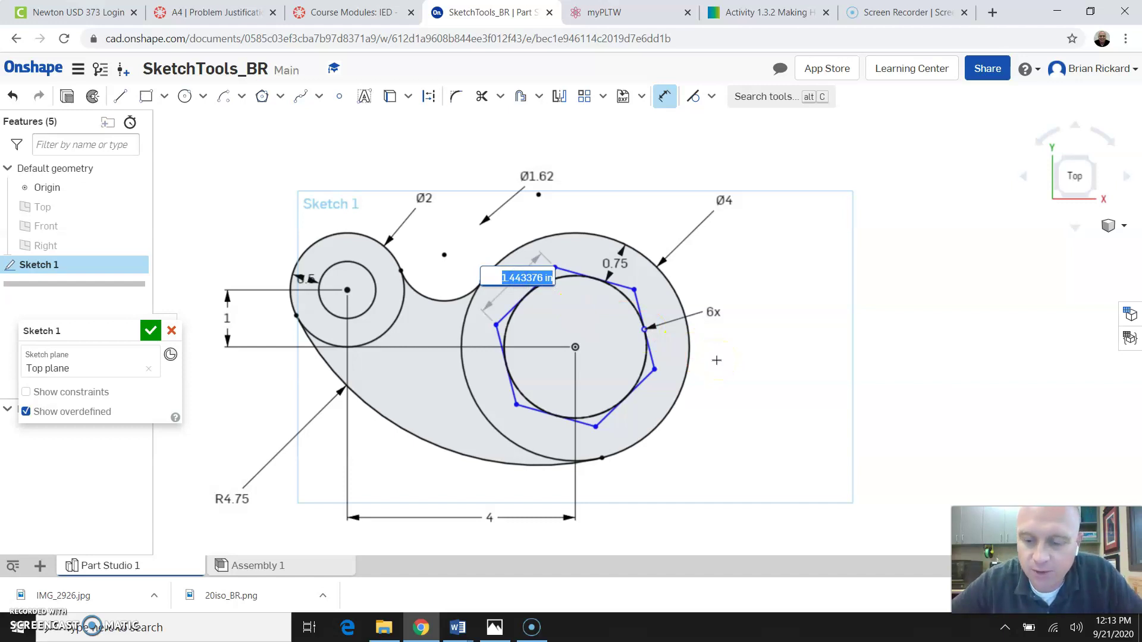
text(1.5)
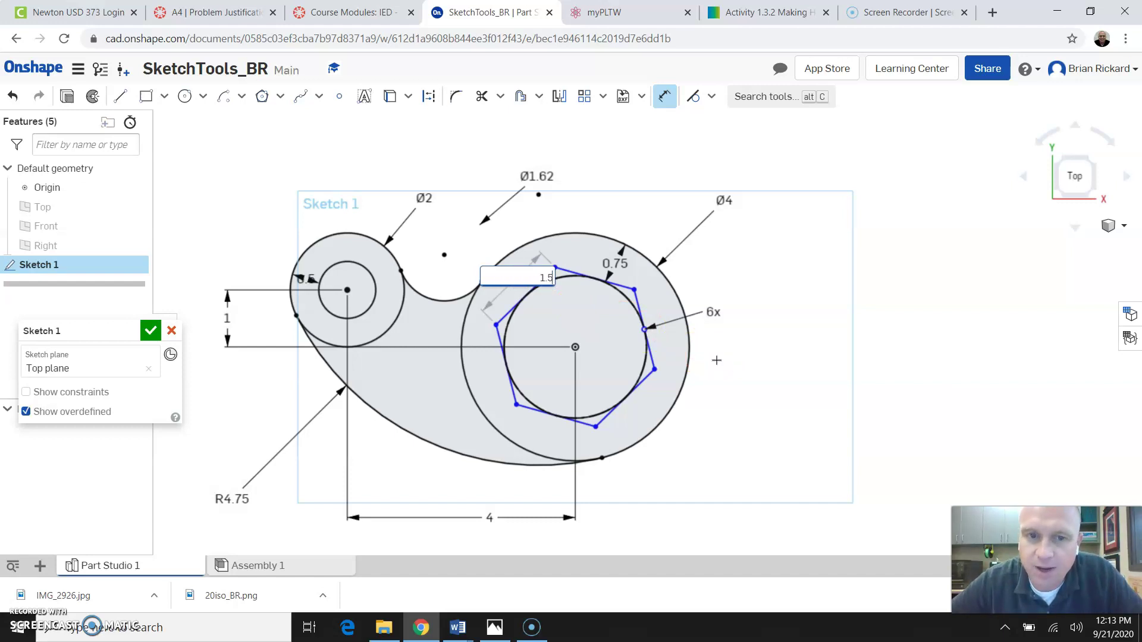
key(Return)
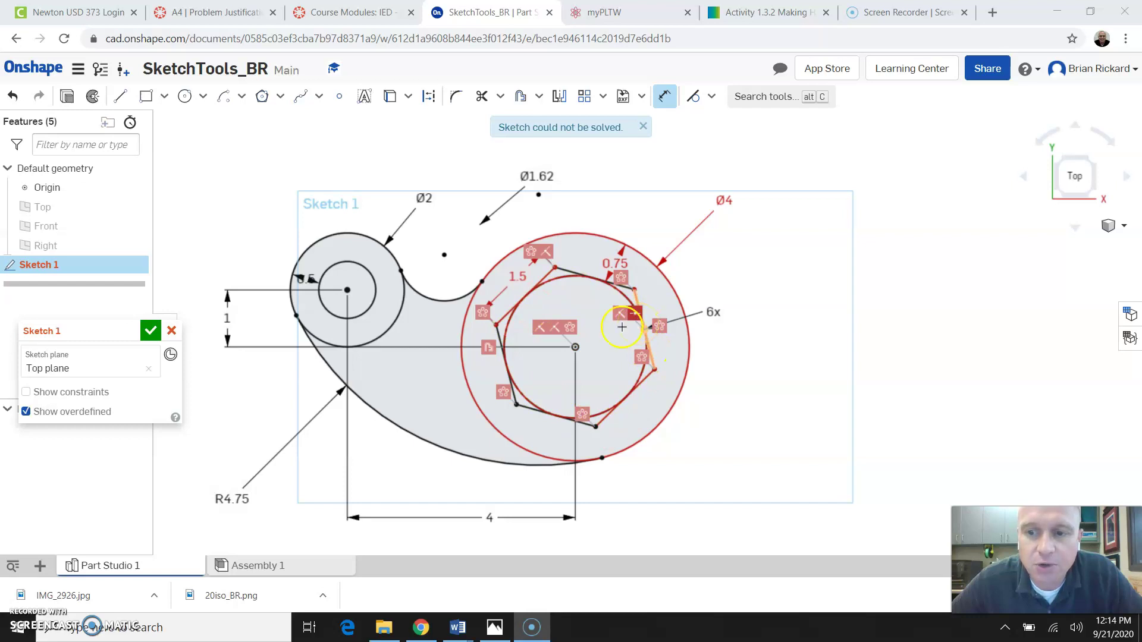
Undo the last side-length change on the hexagon and align its lowest and highest corners with a Vertical constraint
click(10, 96)
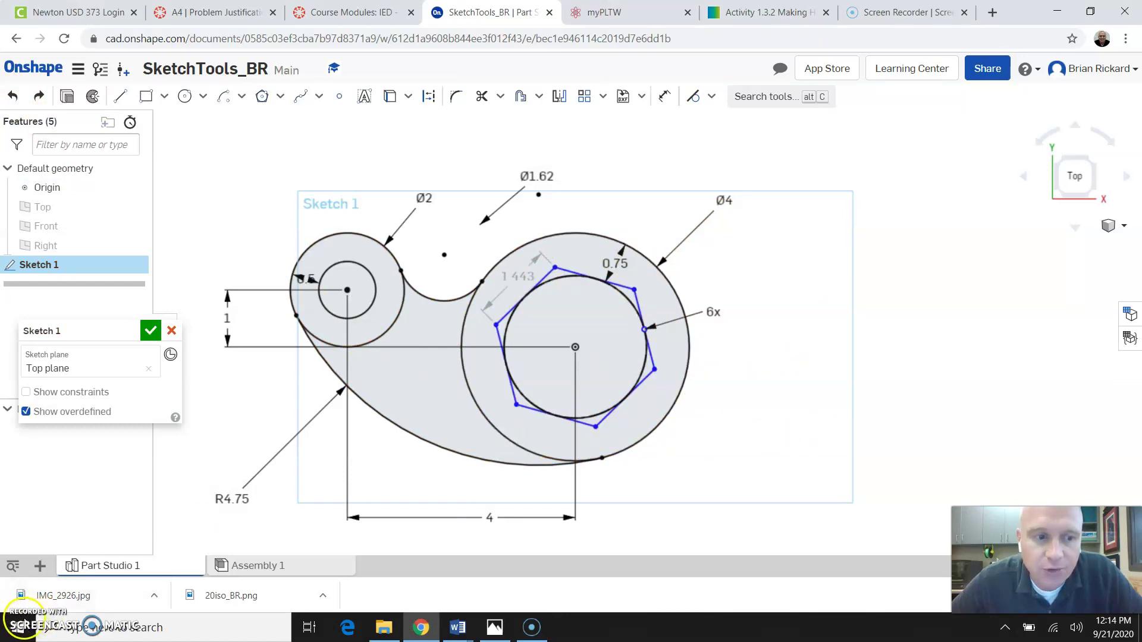
click(23, 623)
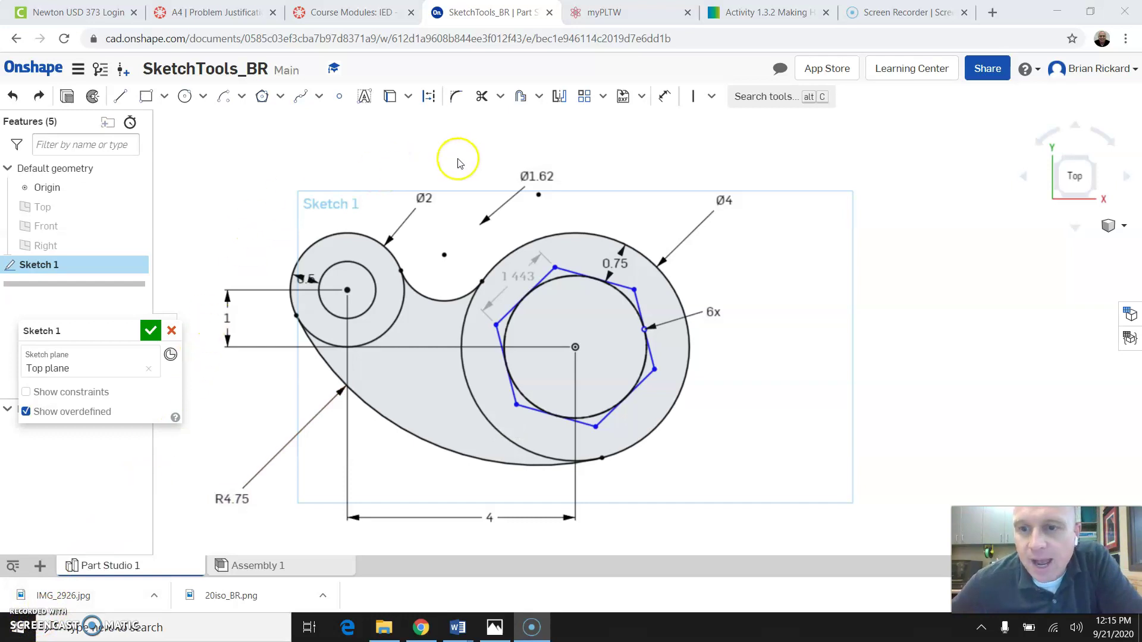
click(711, 97)
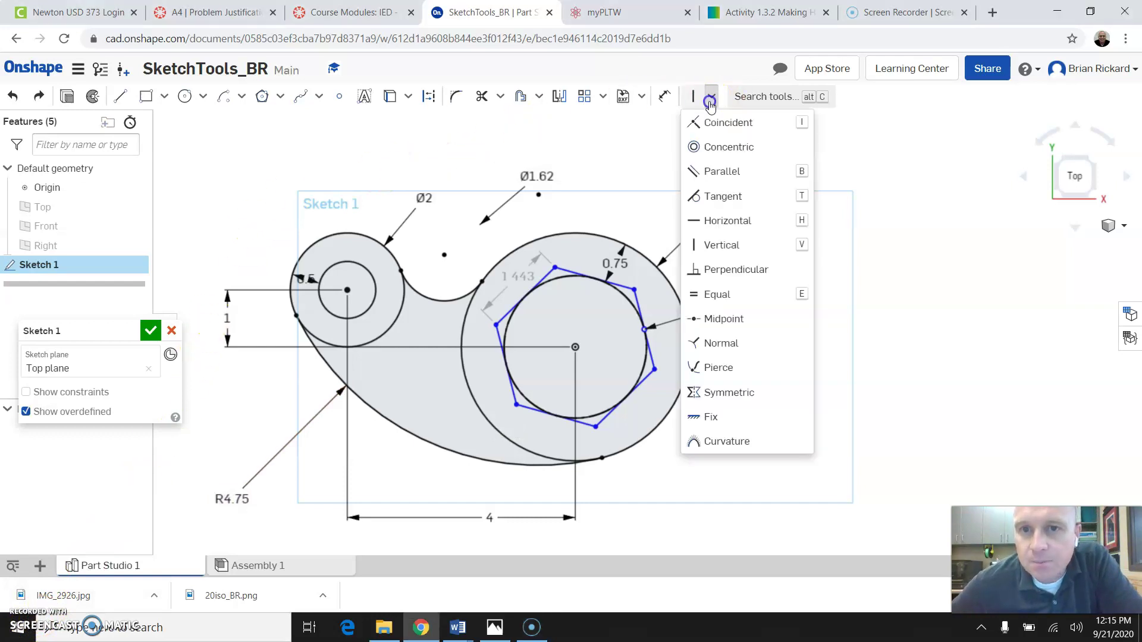
click(715, 249)
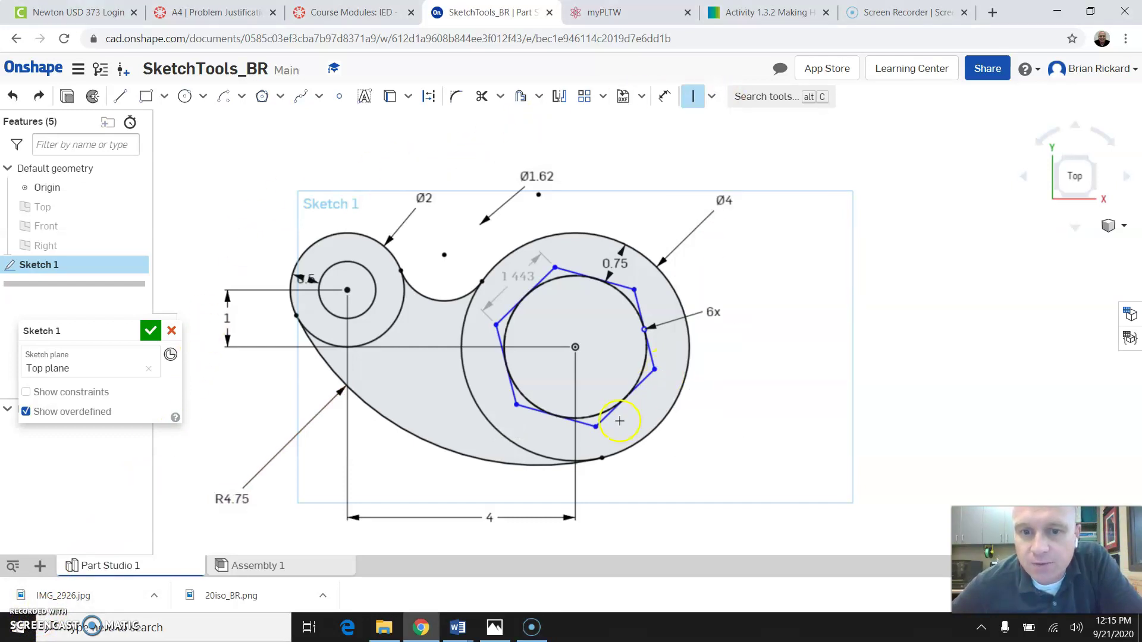
click(595, 427)
click(554, 268)
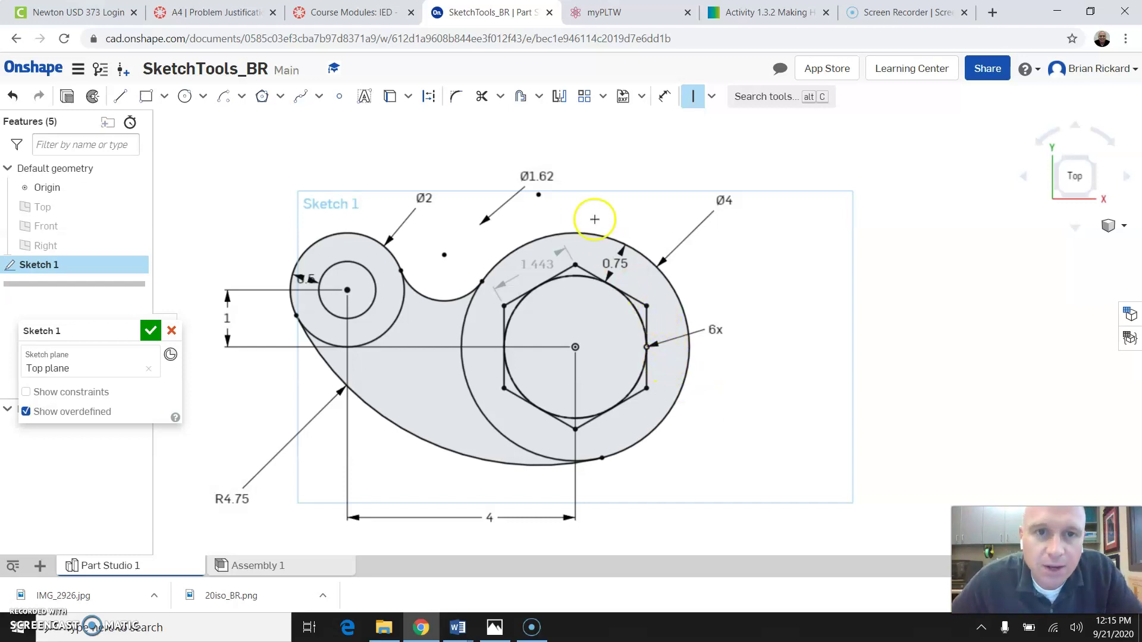
key(Escape)
Trim away every arc of the inner offset circle inside the hexagon
click(481, 95)
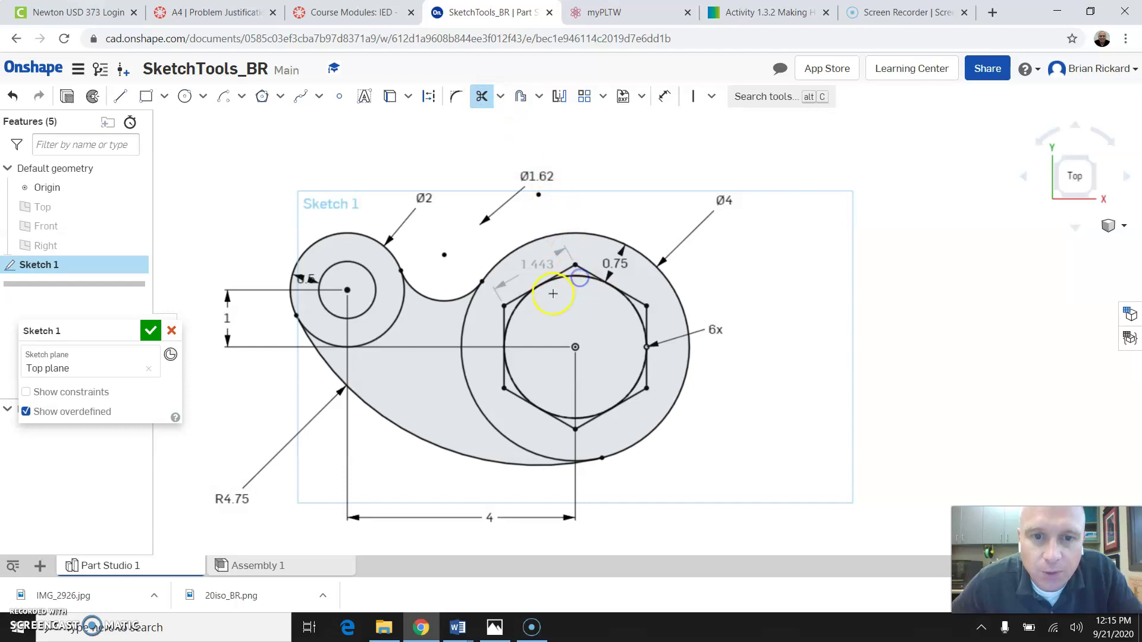
click(523, 305)
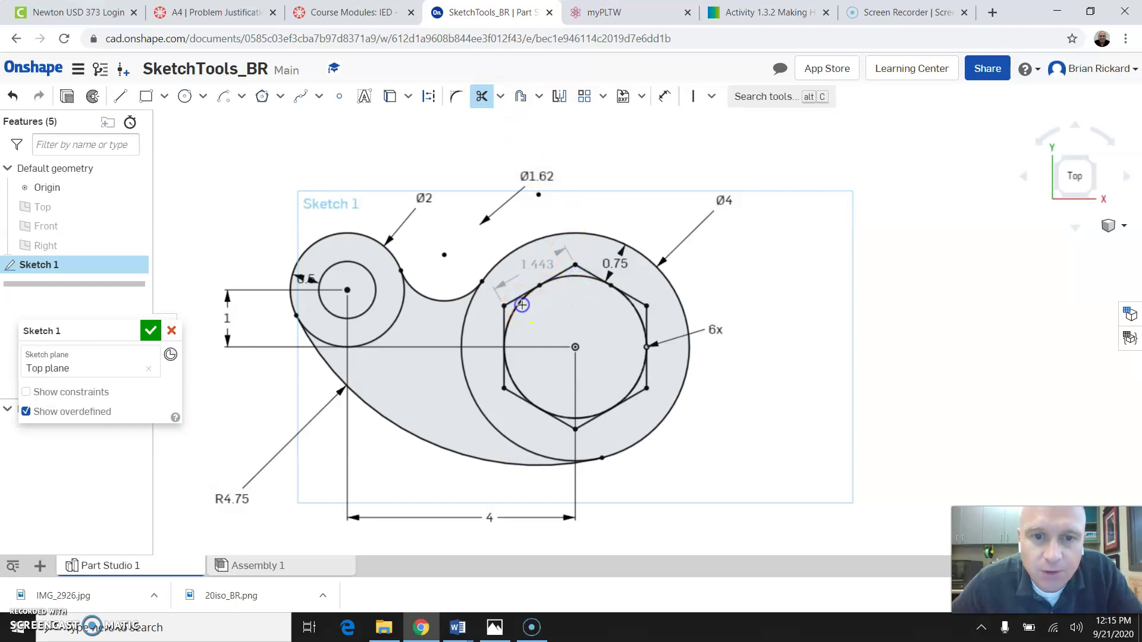
click(575, 277)
click(636, 305)
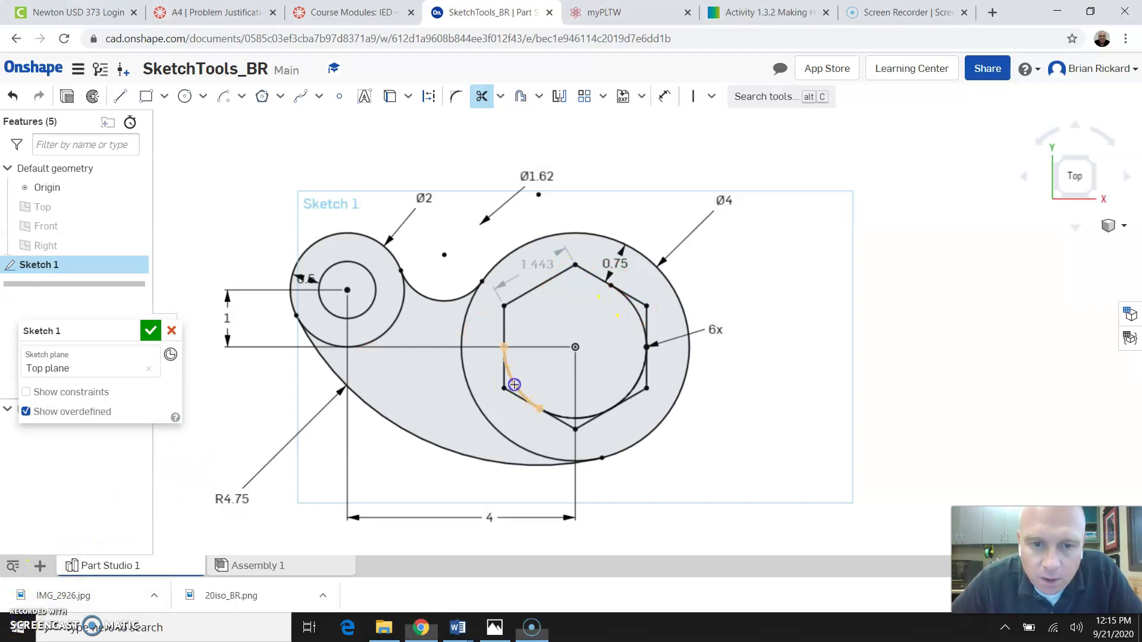
click(514, 384)
click(584, 418)
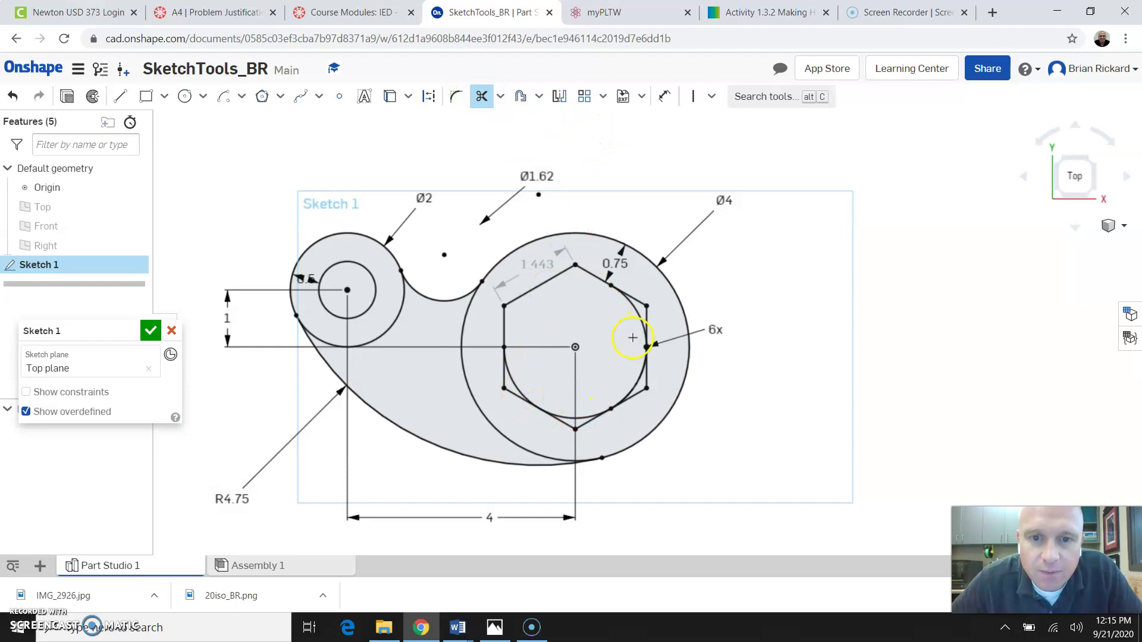
click(635, 315)
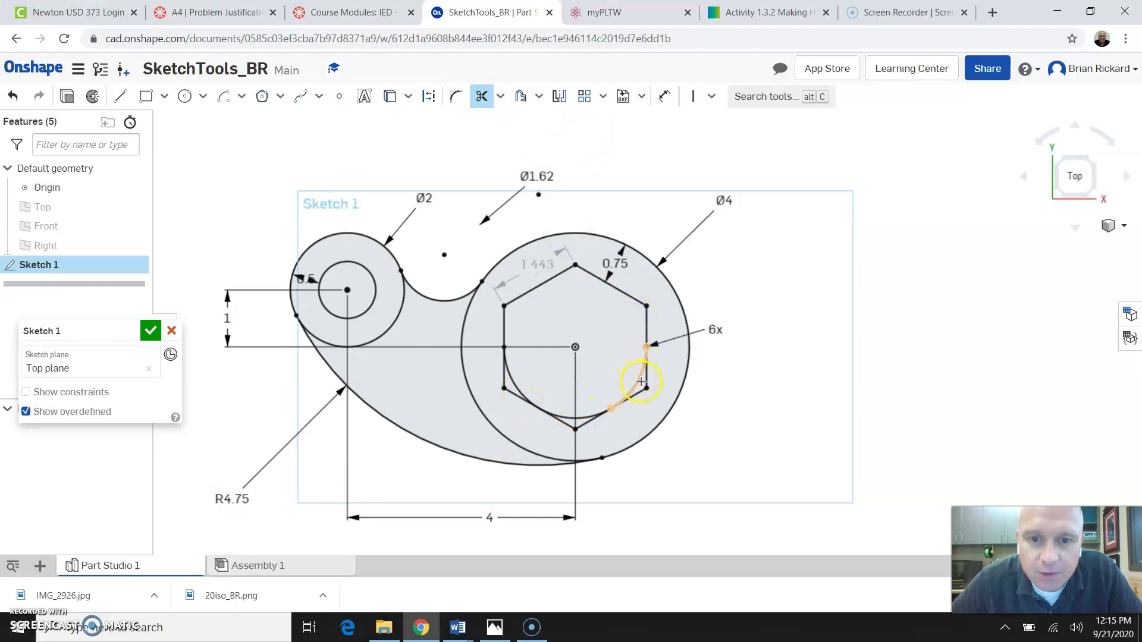
click(491, 98)
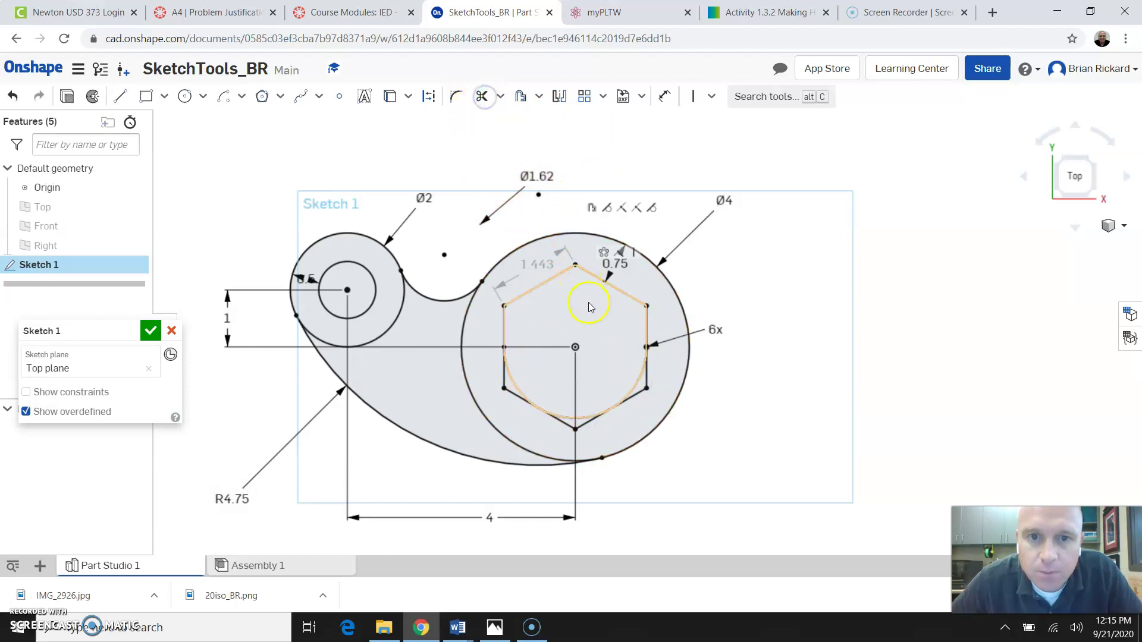
click(492, 100)
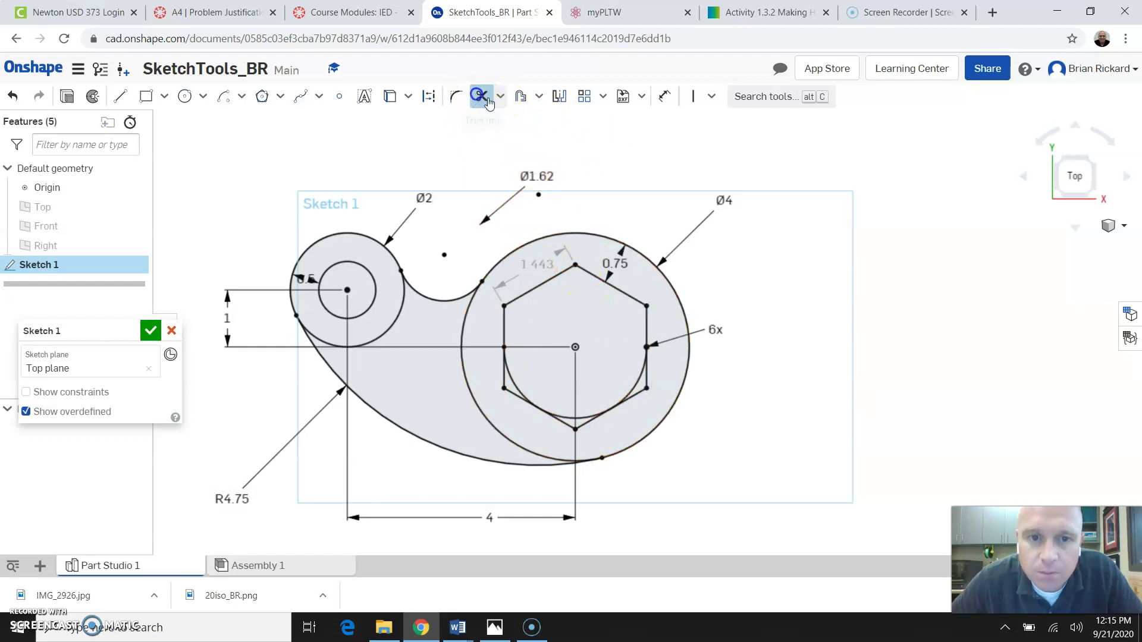
click(512, 383)
click(581, 418)
click(636, 385)
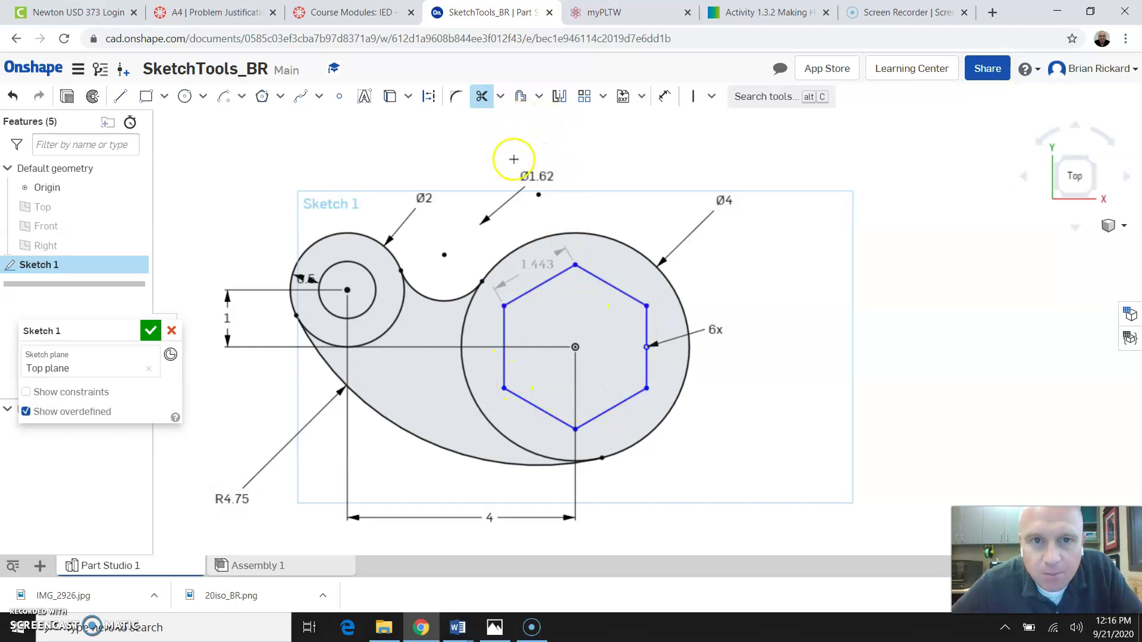
key(Escape)
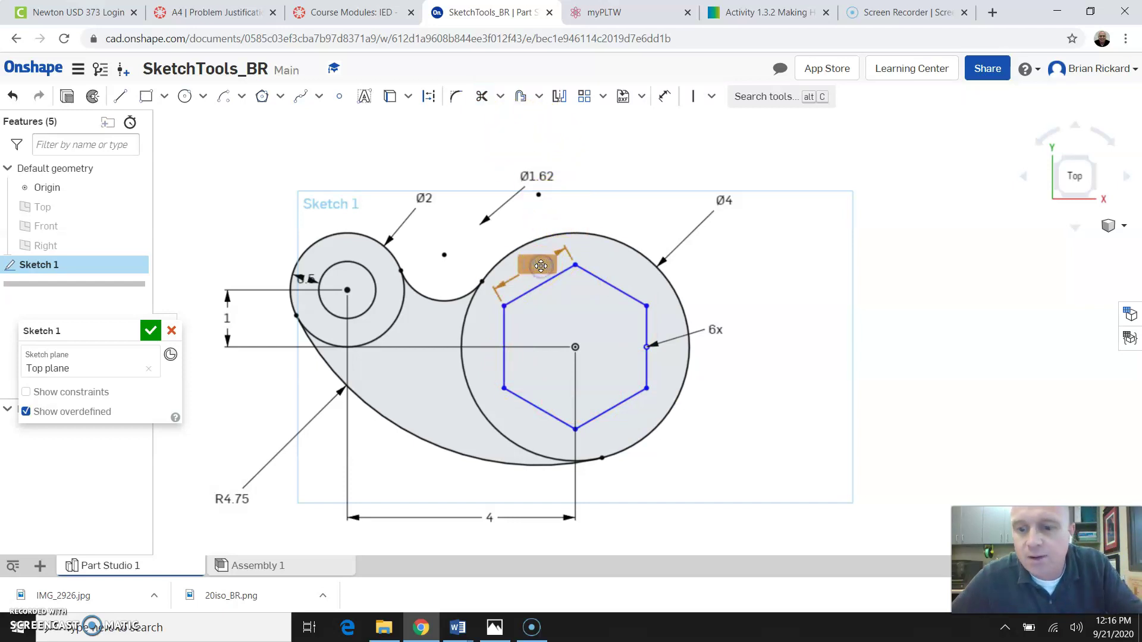
Delete the driven dimension on the hexagon's upper-left side and dimension that side at 1.25 in
key(Delete)
click(664, 97)
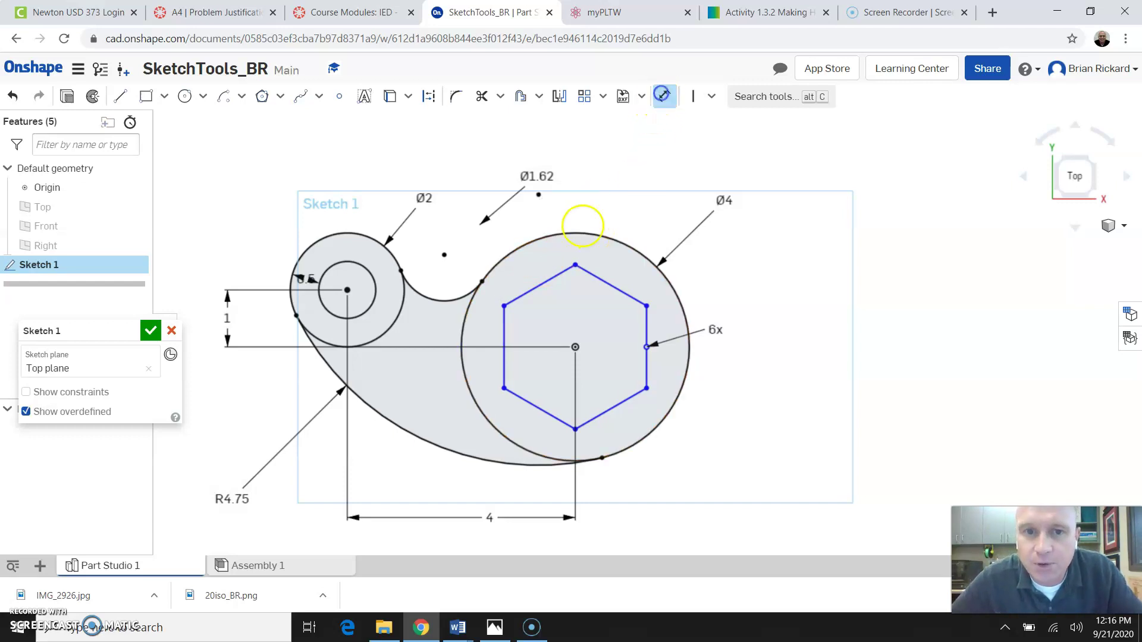
click(517, 296)
click(602, 286)
text(1.25)
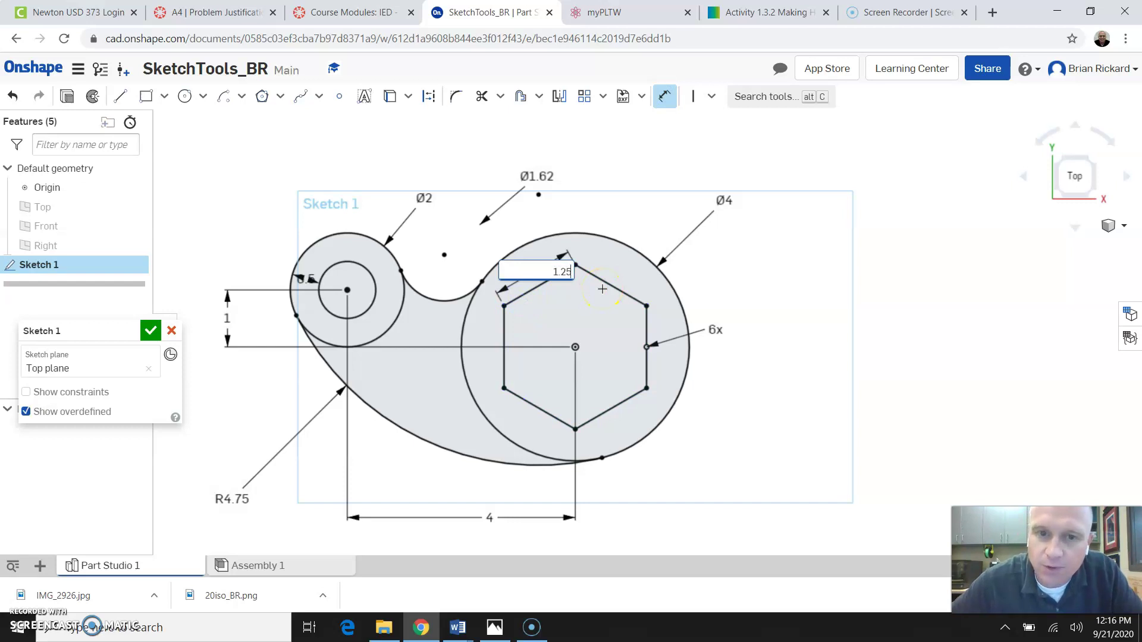
key(Return)
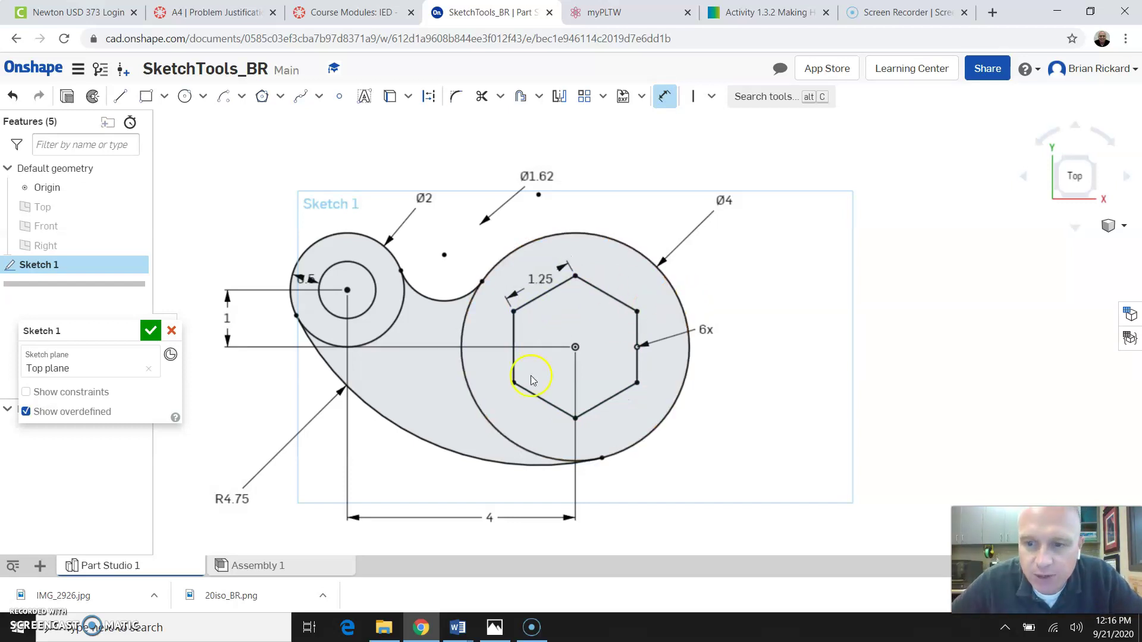
Draw a vertical line about 8.57 in long through the 4 in circle's center and convert it to construction geometry
click(578, 354)
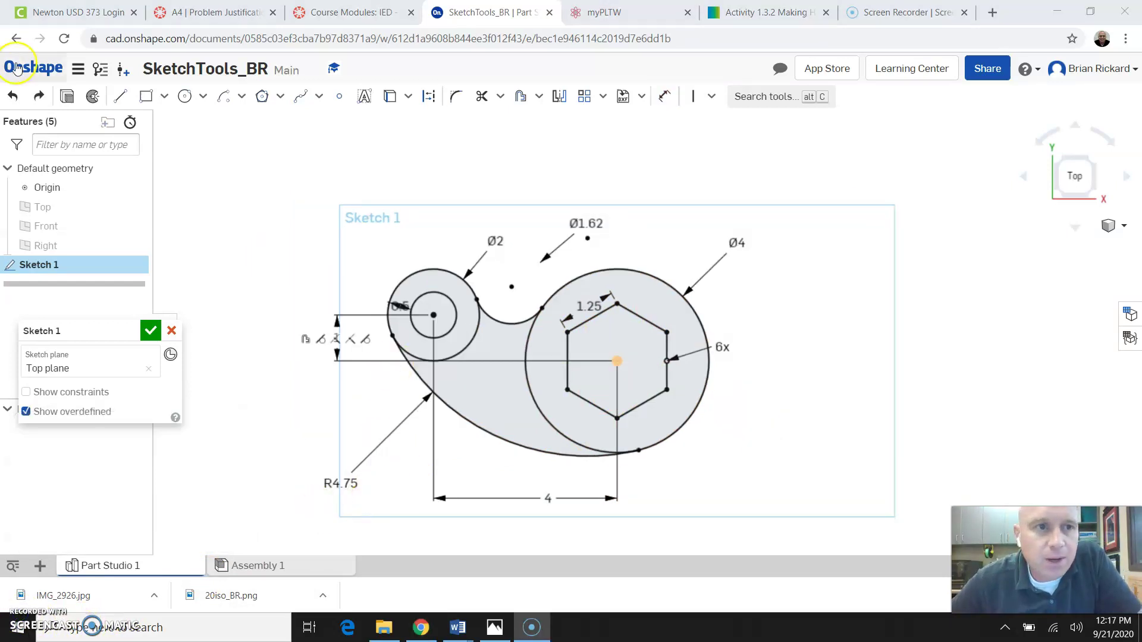
click(118, 95)
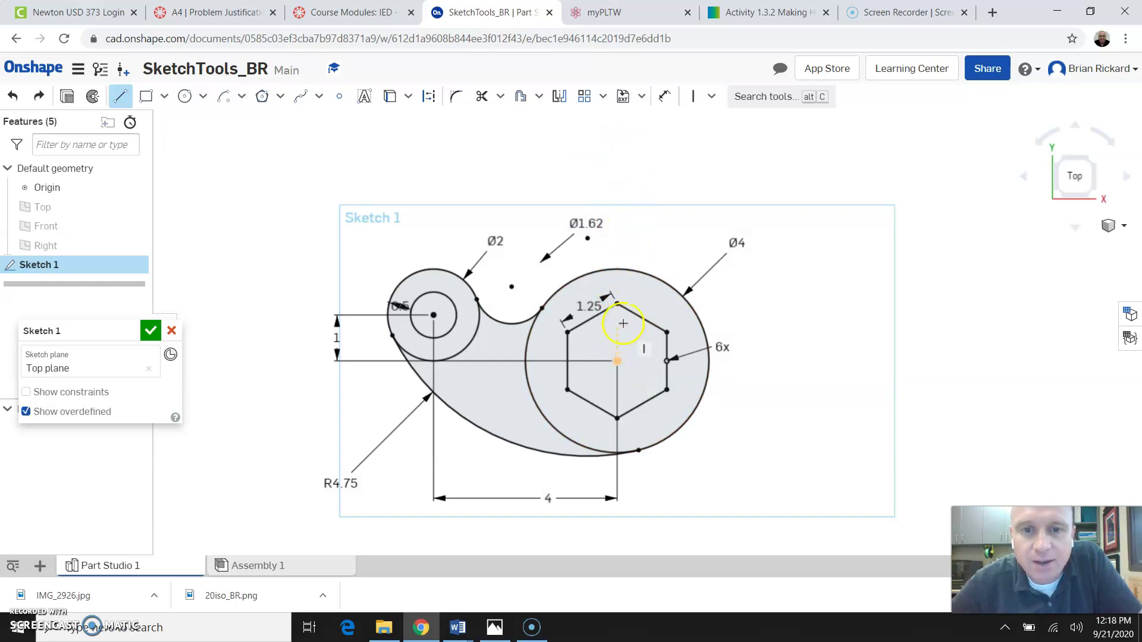
click(617, 156)
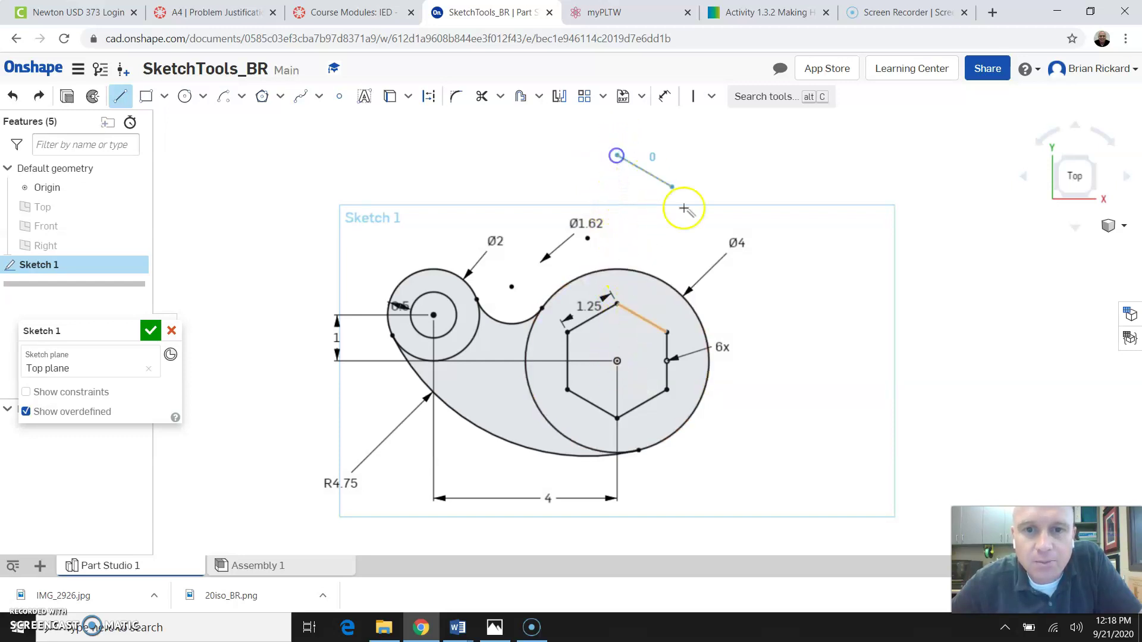
click(617, 548)
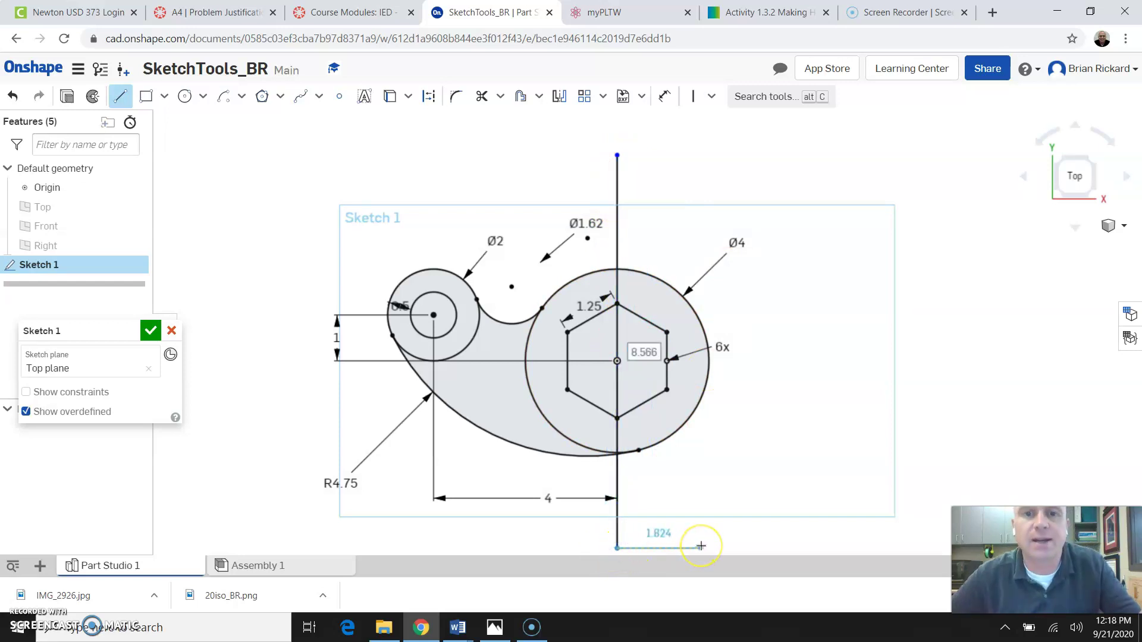
key(Escape)
click(619, 180)
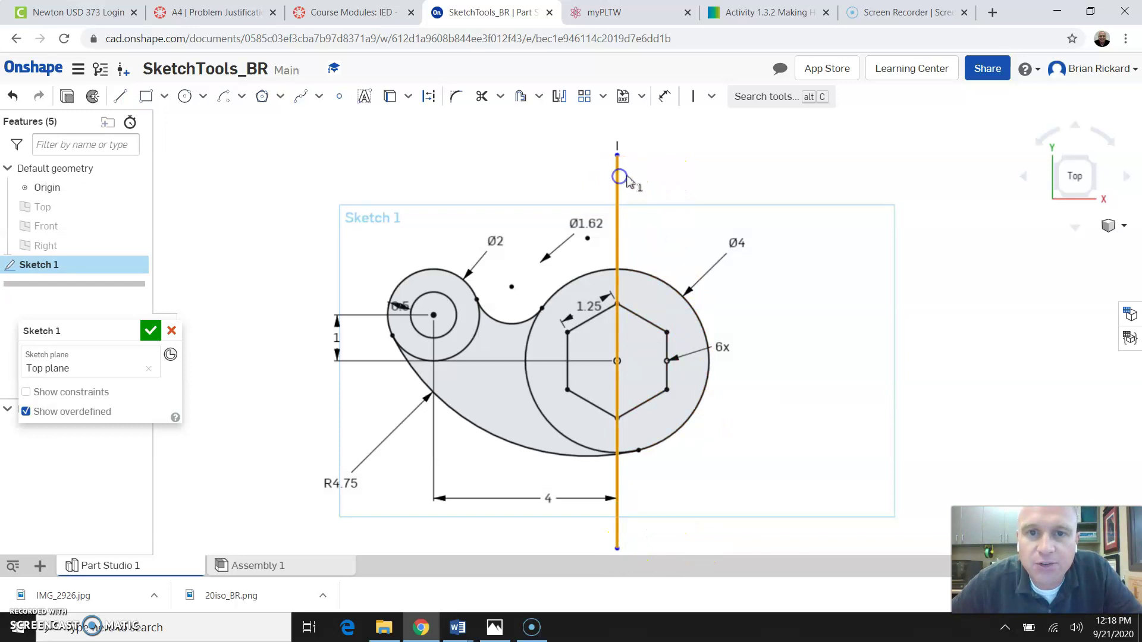
click(425, 100)
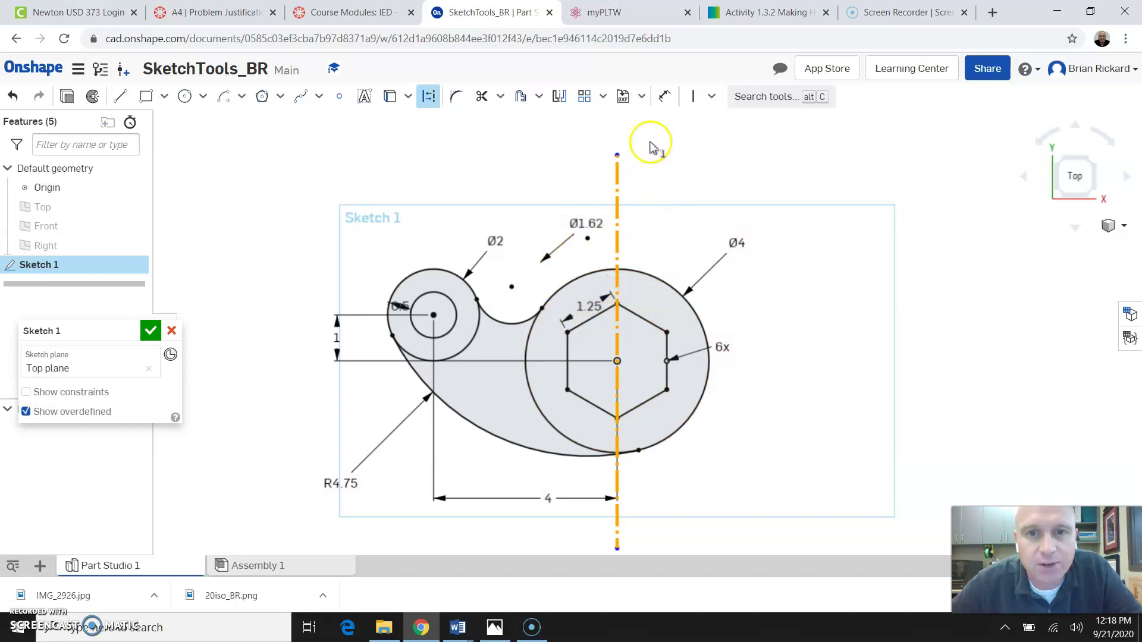
Trim away the halves of the 4 in circle and the hexagon on the right of the construction line
click(483, 99)
click(651, 278)
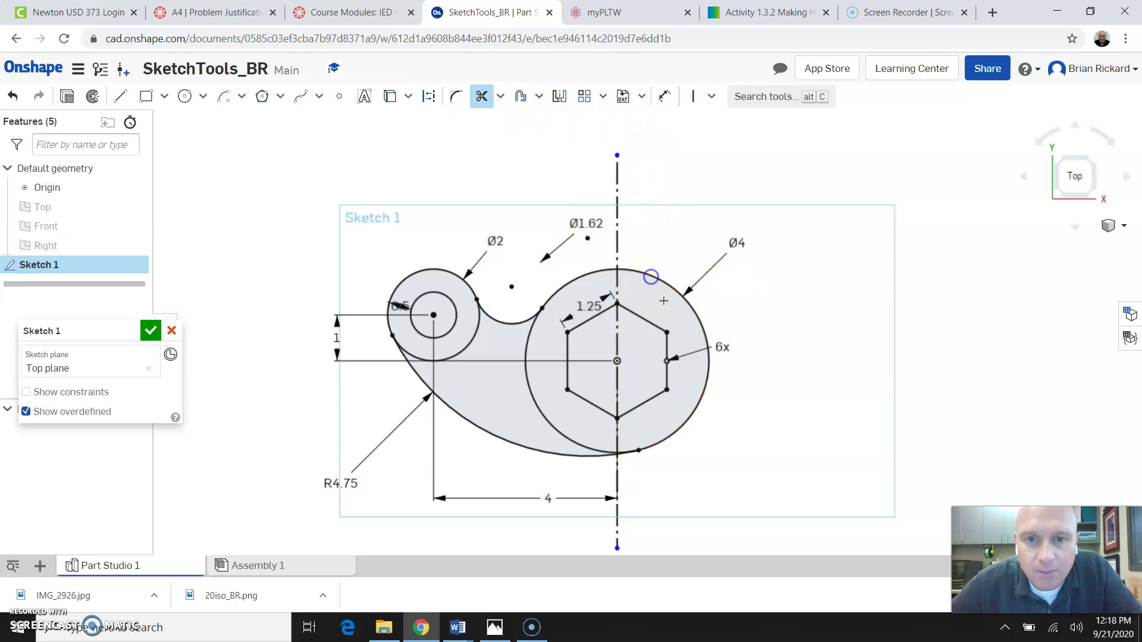
click(665, 341)
click(644, 318)
click(666, 368)
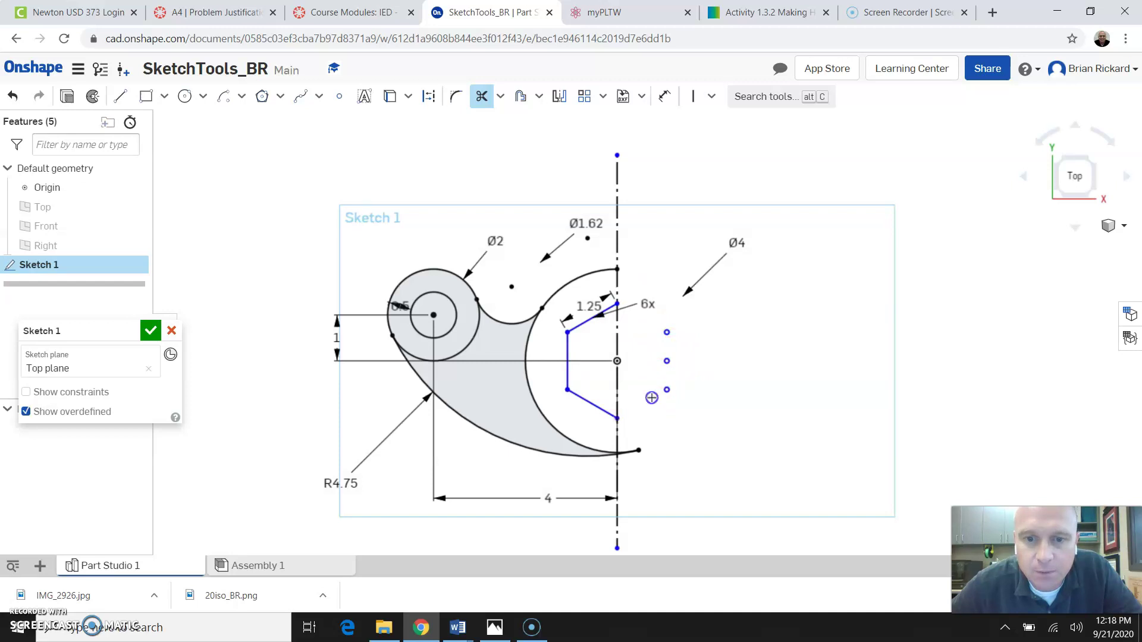
drag(675, 374, 661, 355)
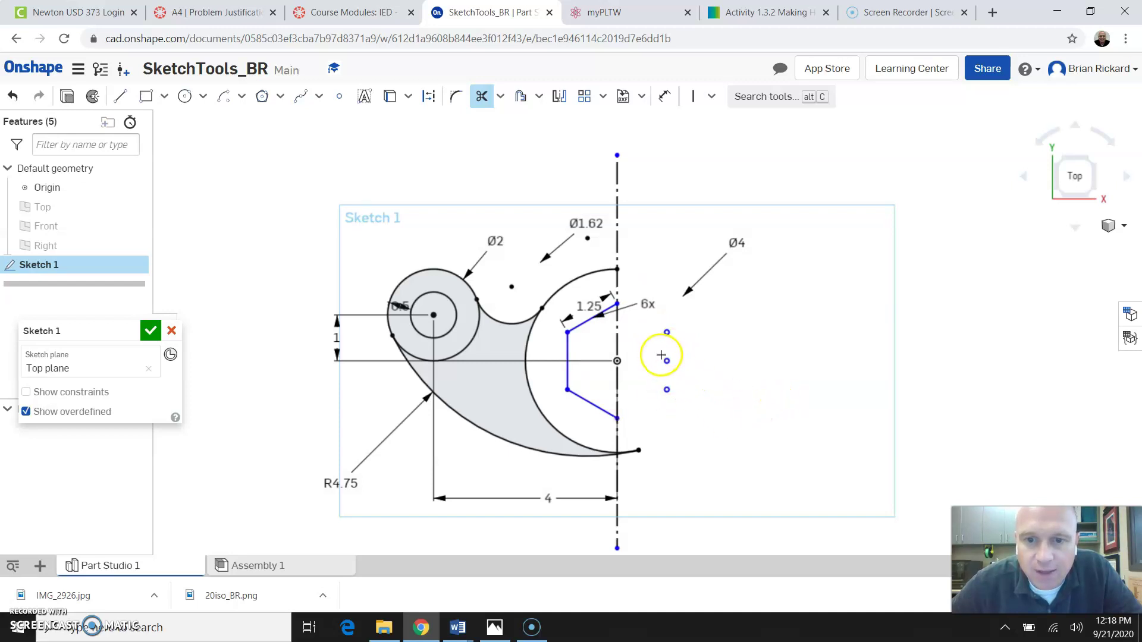
Mirror the left-hand circles, arcs and half hexagon about the vertical construction line
scroll(660, 356, down, 1)
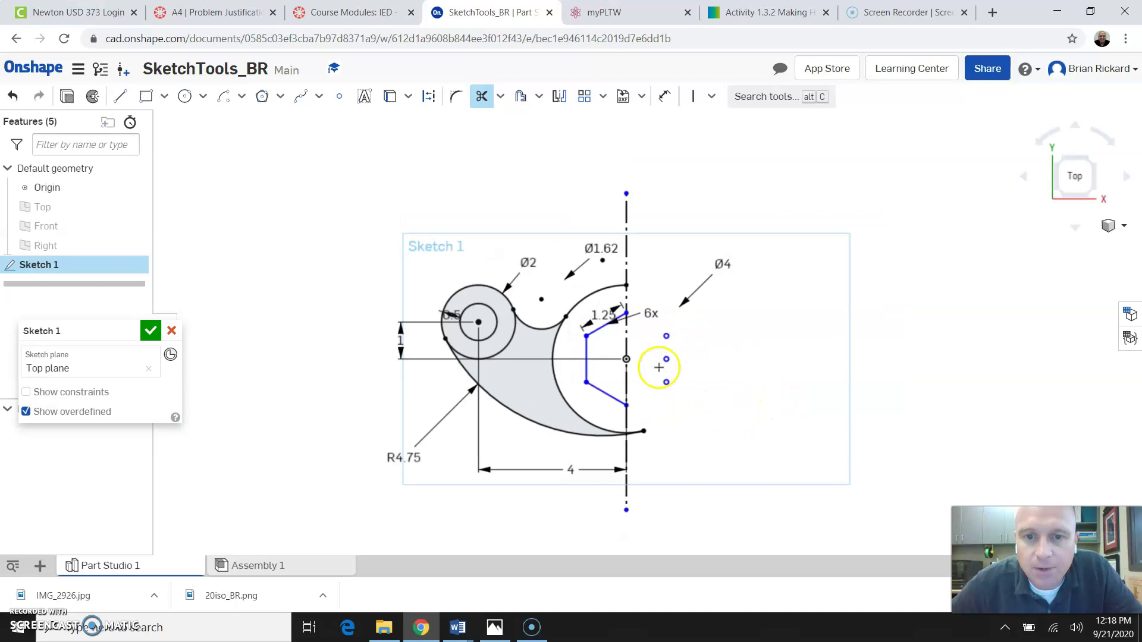
scroll(668, 456, up, 1)
scroll(778, 390, up, 1)
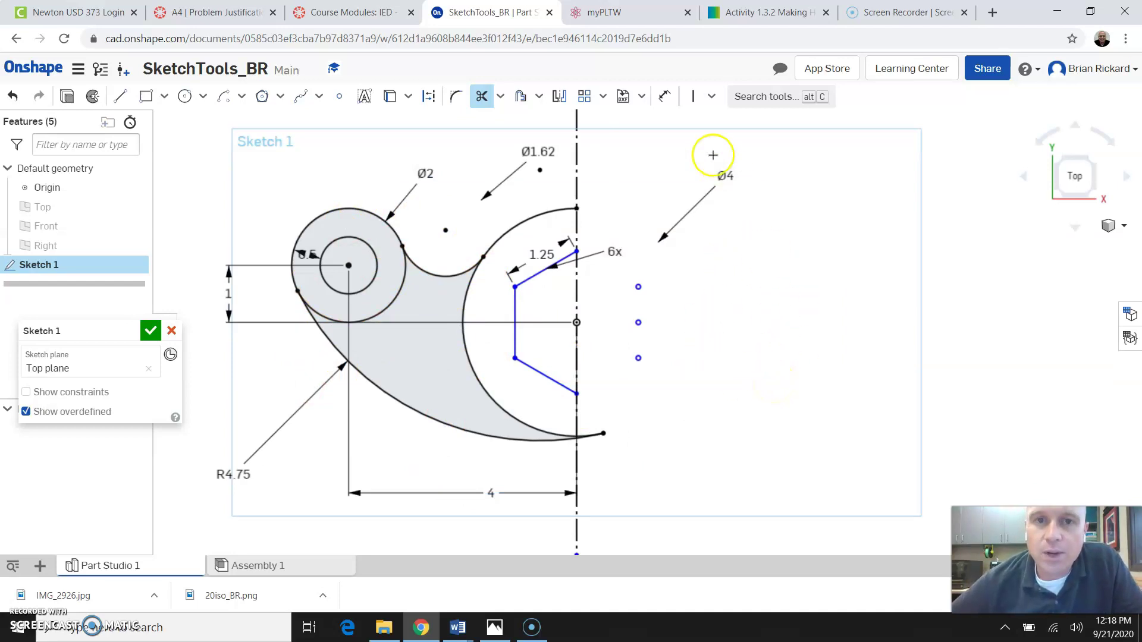
click(559, 98)
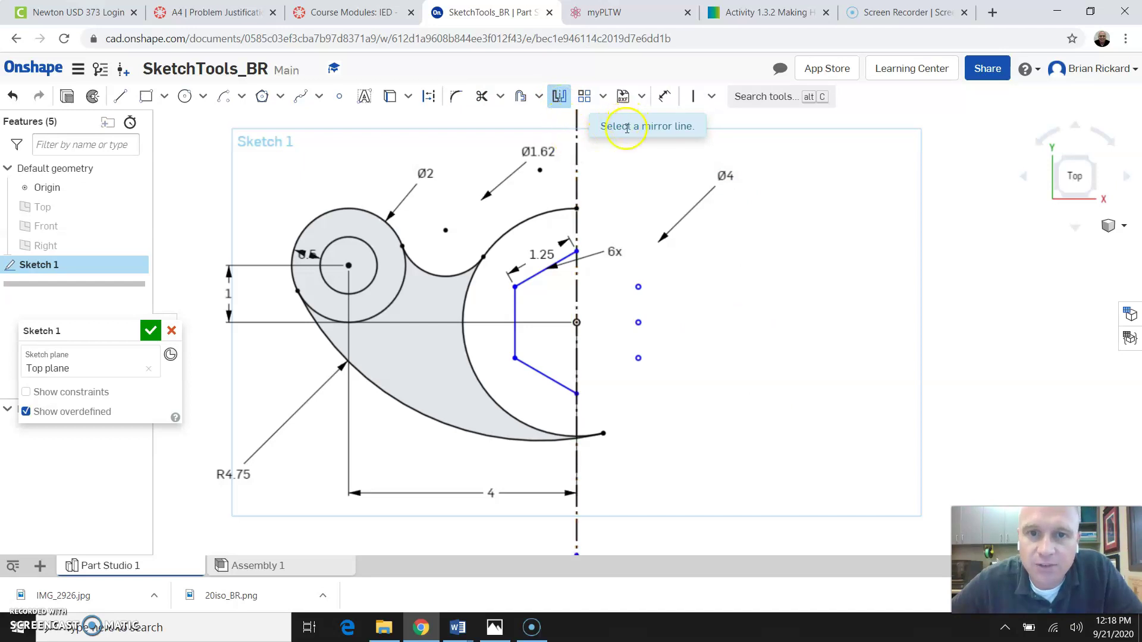
click(575, 147)
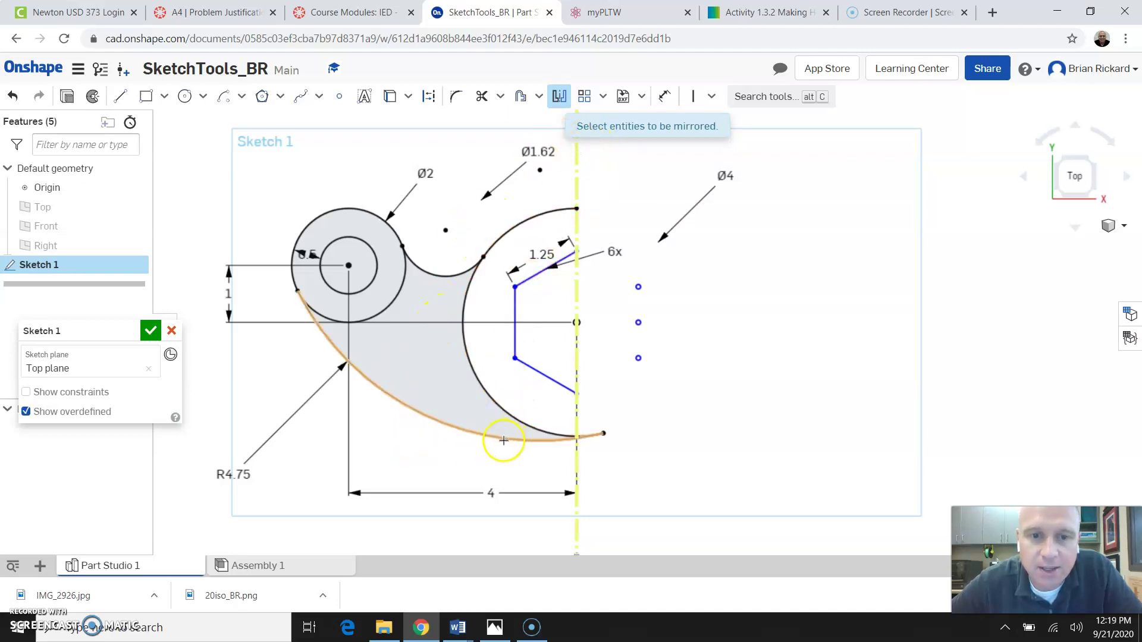
mouse_move(556, 467)
mouse_down()
mouse_move(387, 306)
mouse_move(296, 148)
mouse_move(276, 148)
mouse_up()
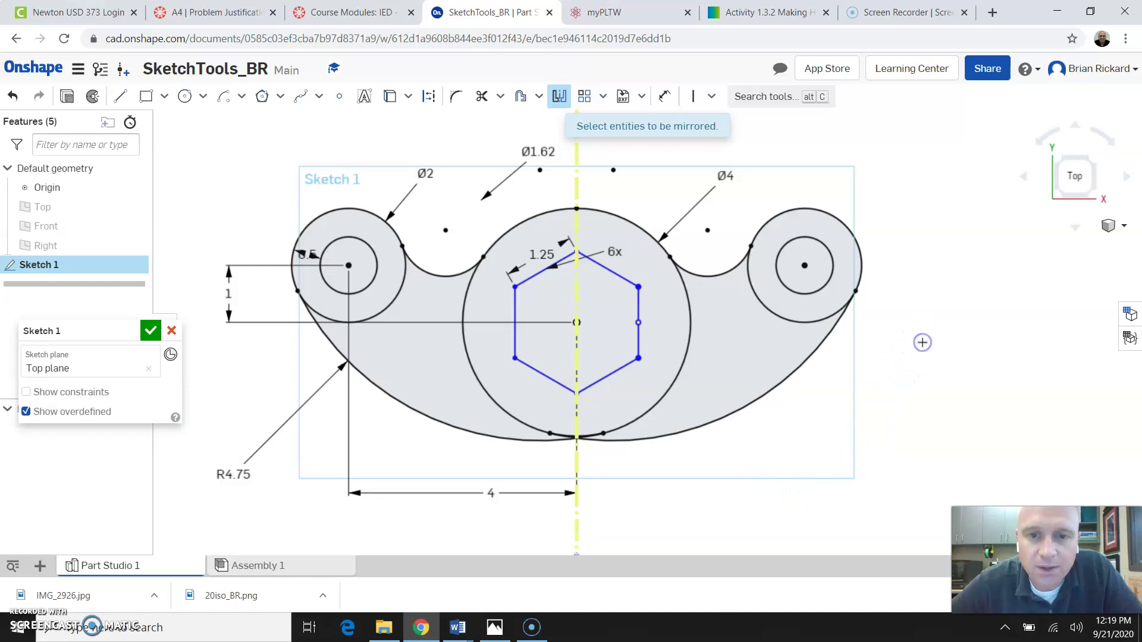
key(Escape)
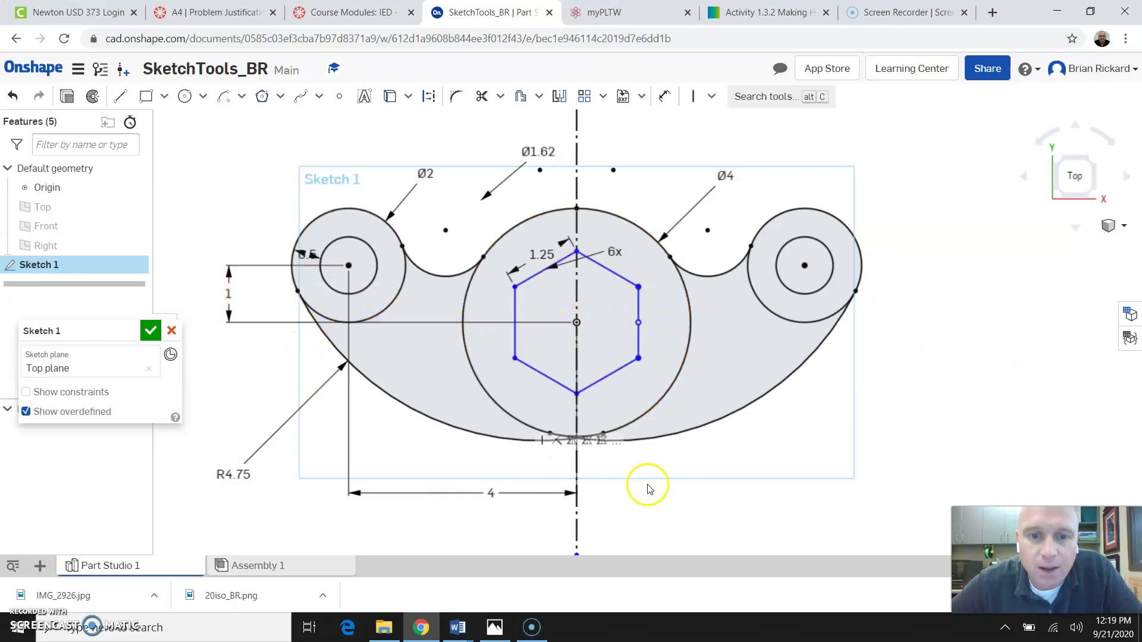
scroll(581, 438, up, 3)
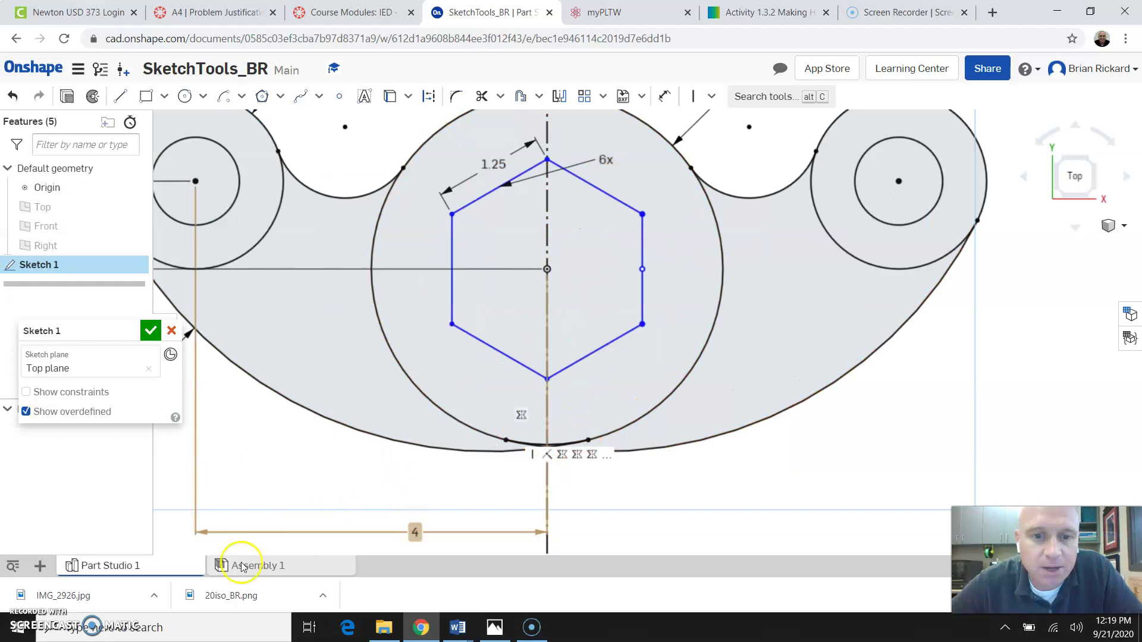
key(f)
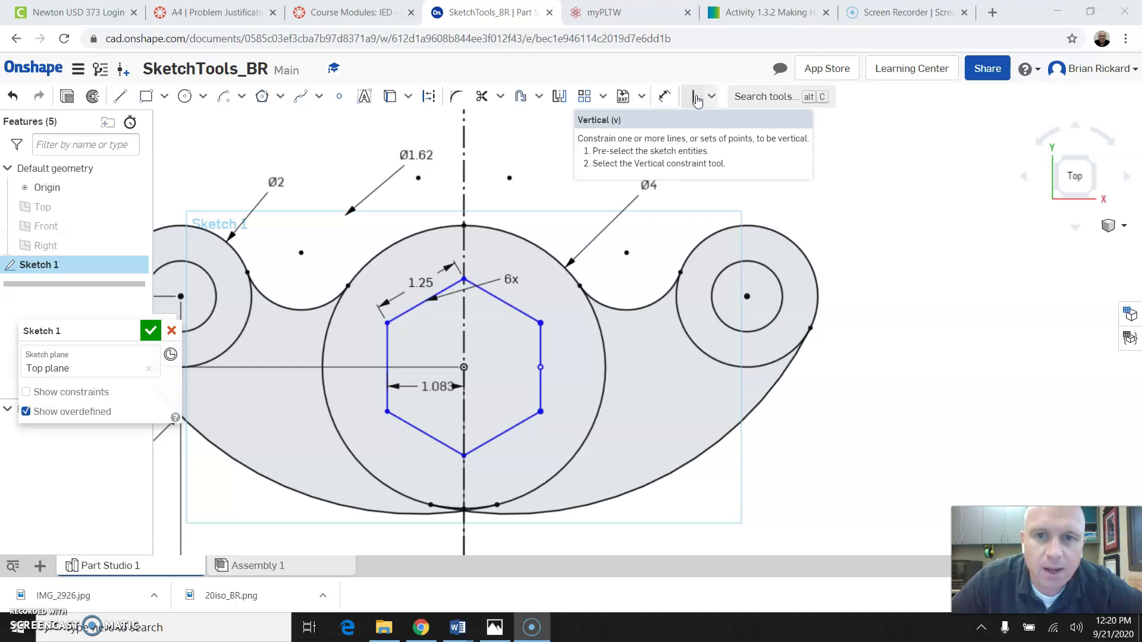
click(696, 97)
click(453, 307)
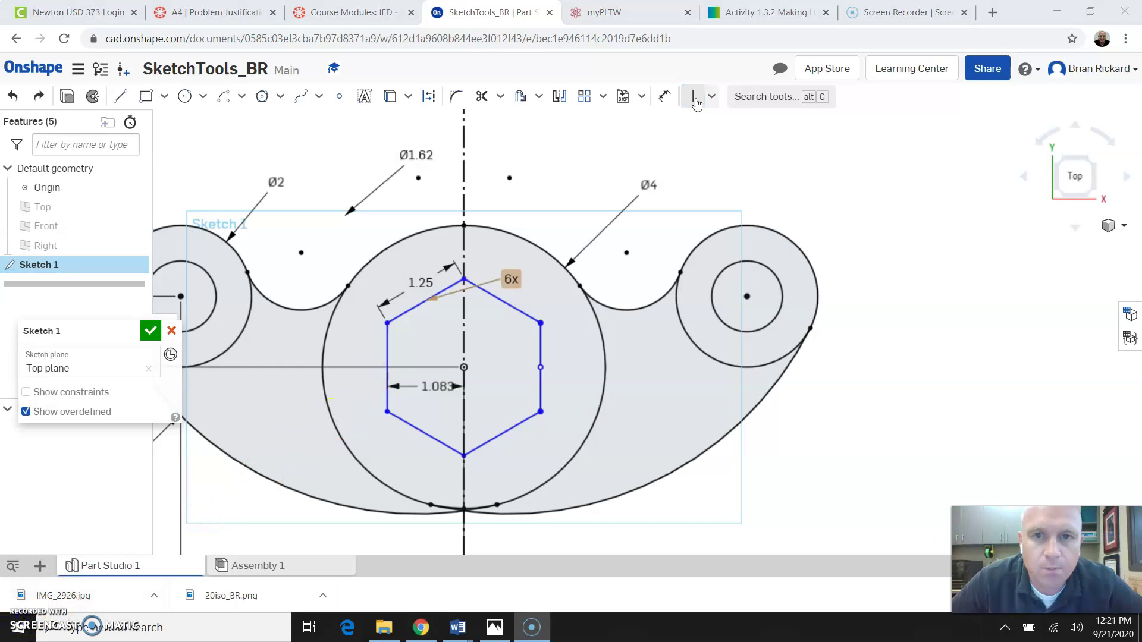
Apply a vertical constraint to the hexagon's right side
click(694, 97)
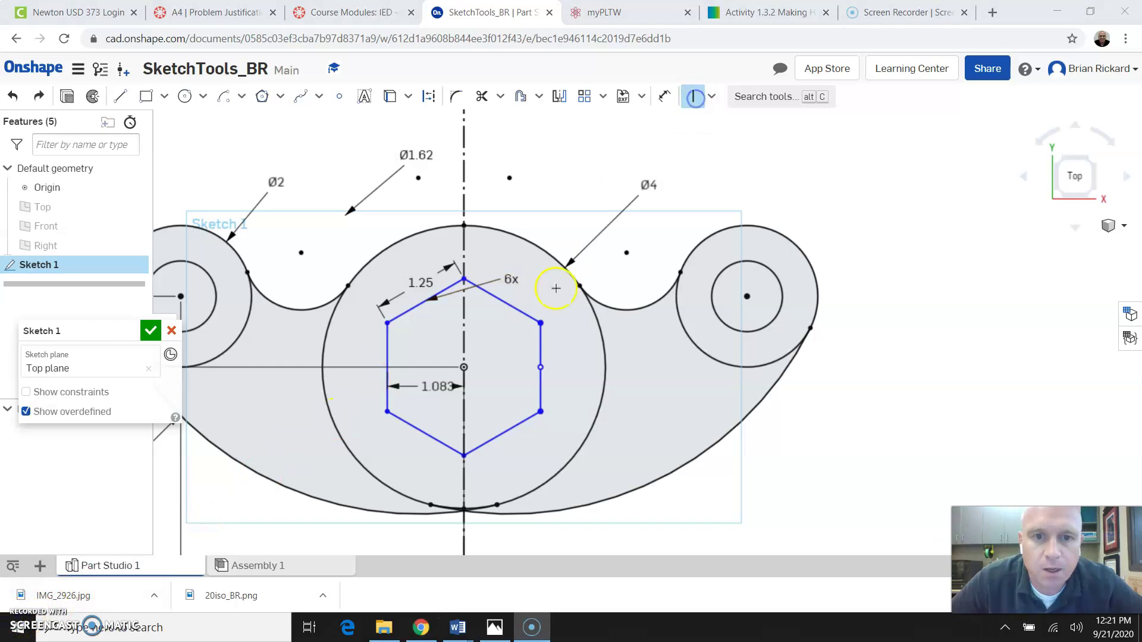
click(541, 356)
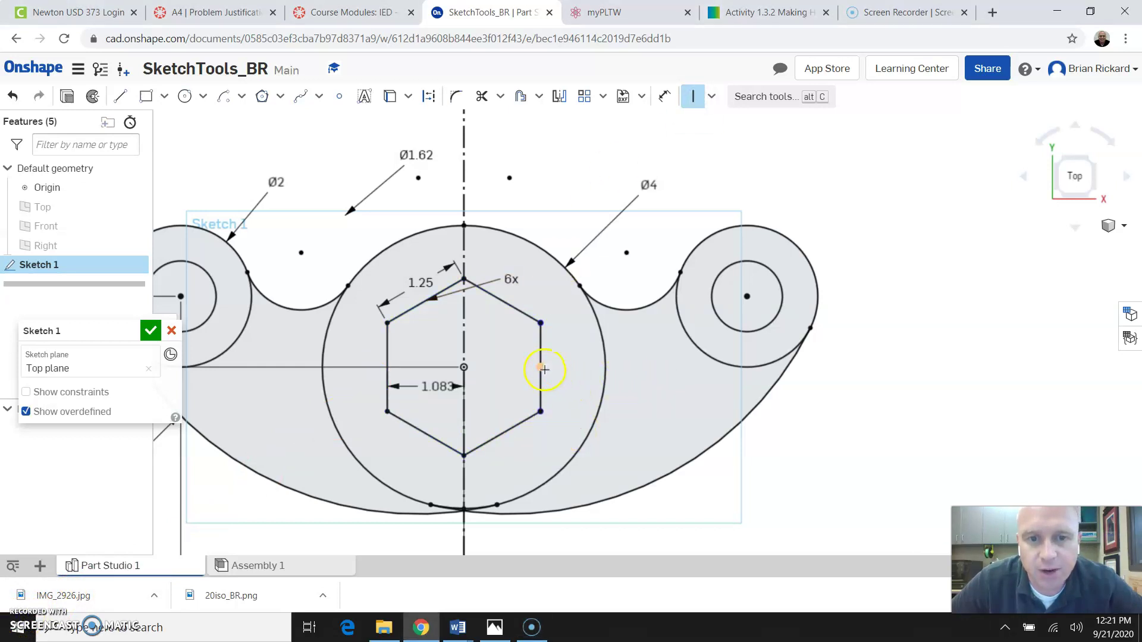
key(Escape)
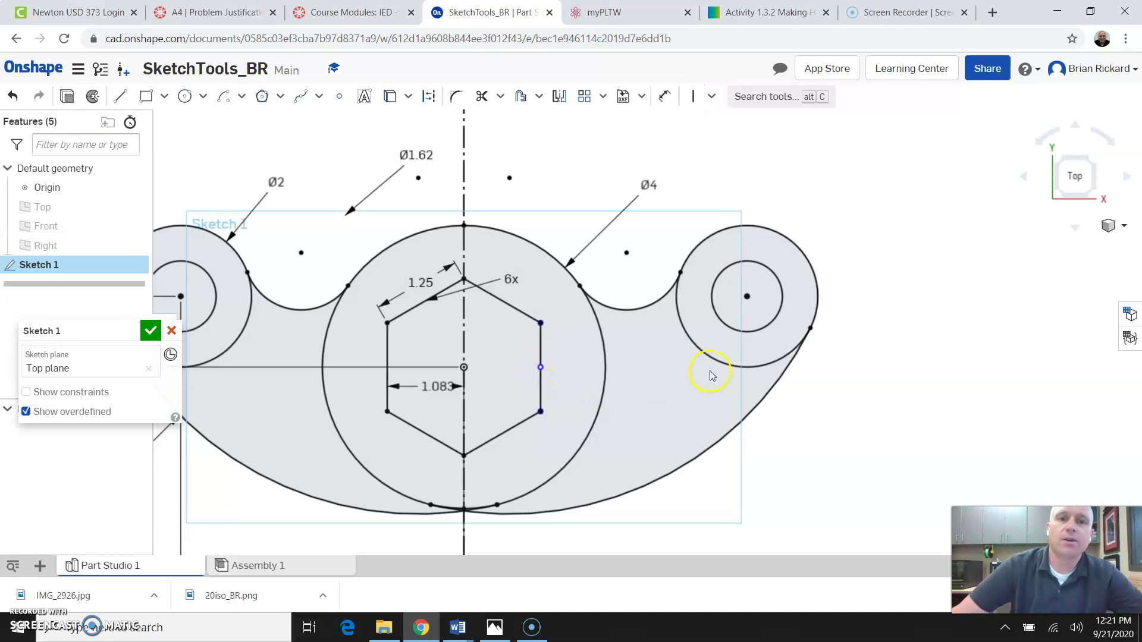
Delete the leftover sketch point at the midpoint of the hexagon's right side
scroll(541, 367, up, 2)
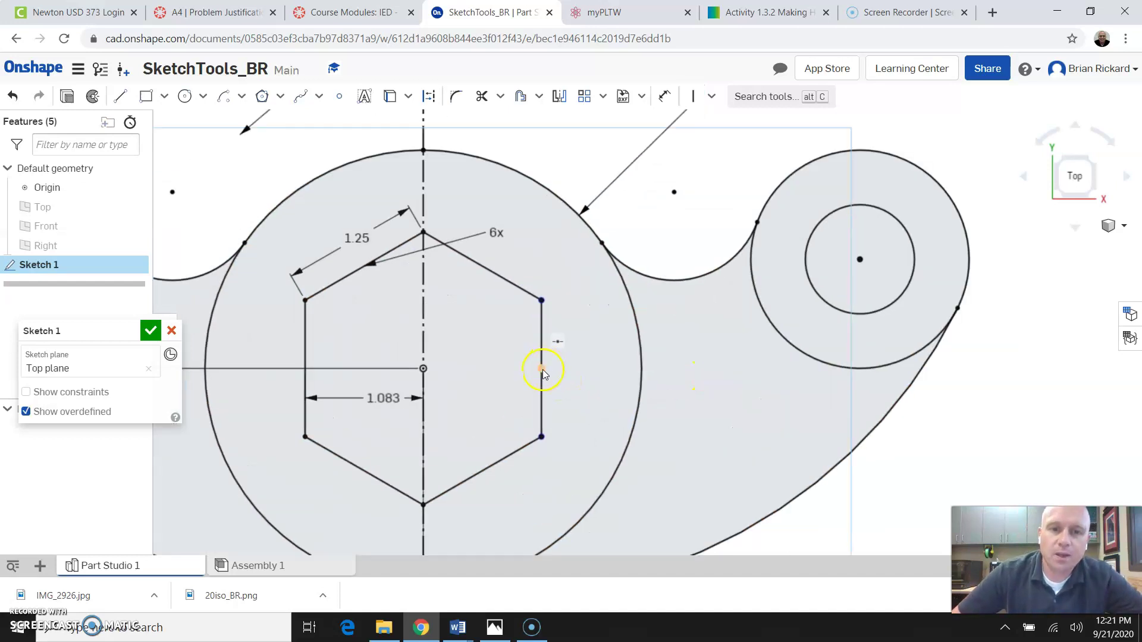
scroll(543, 373, up, 2)
right_click(541, 370)
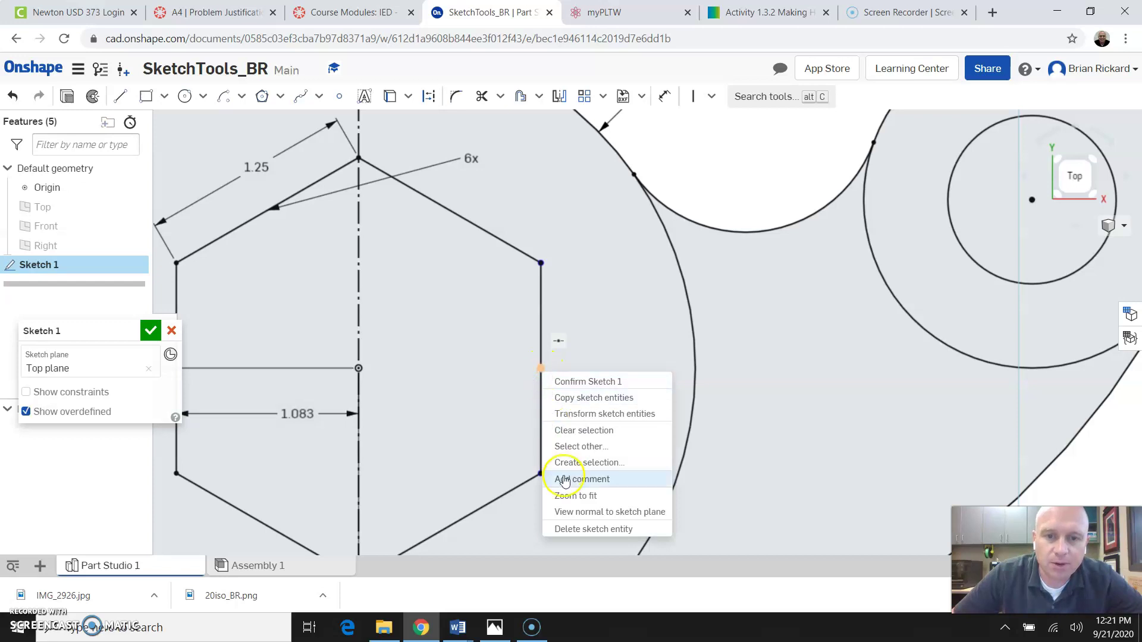
click(563, 428)
right_click(540, 365)
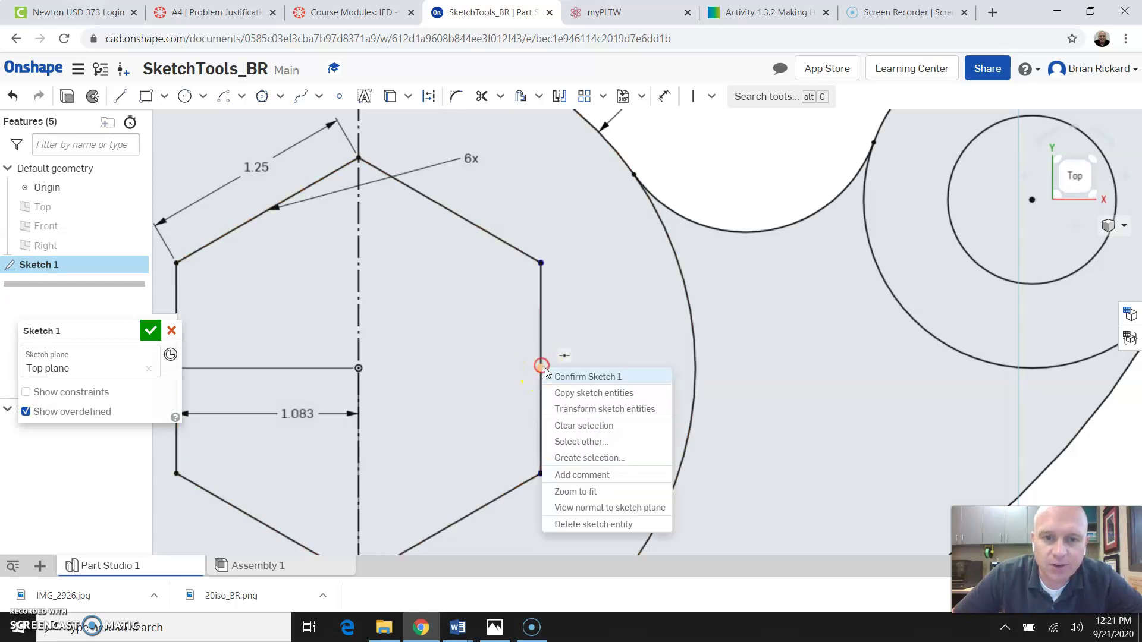
click(594, 523)
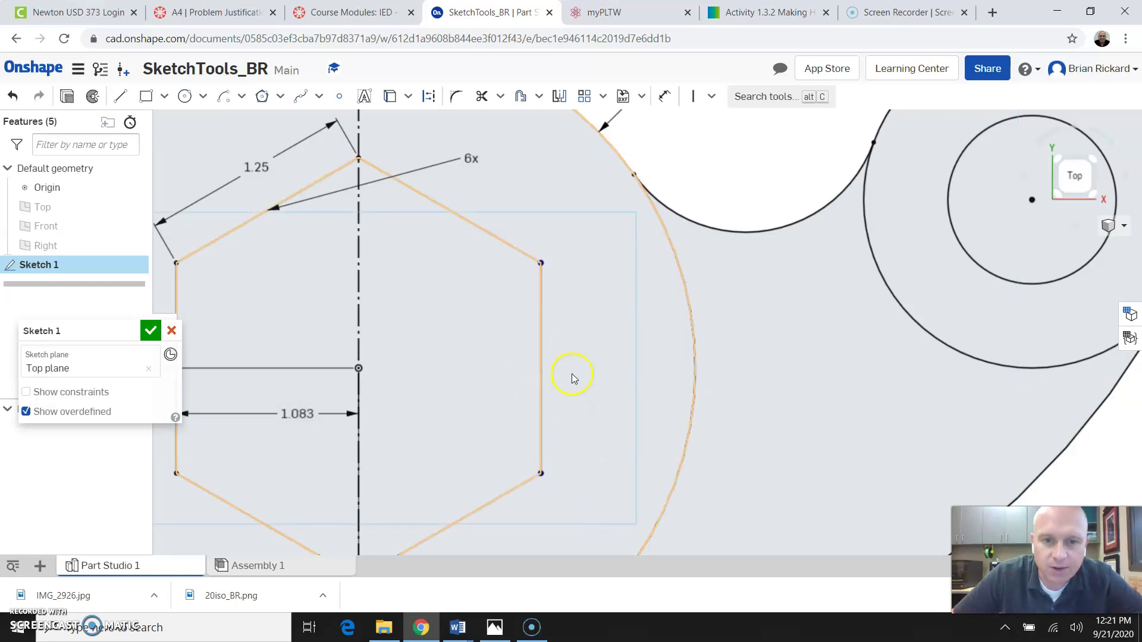
scroll(683, 360, down, 4)
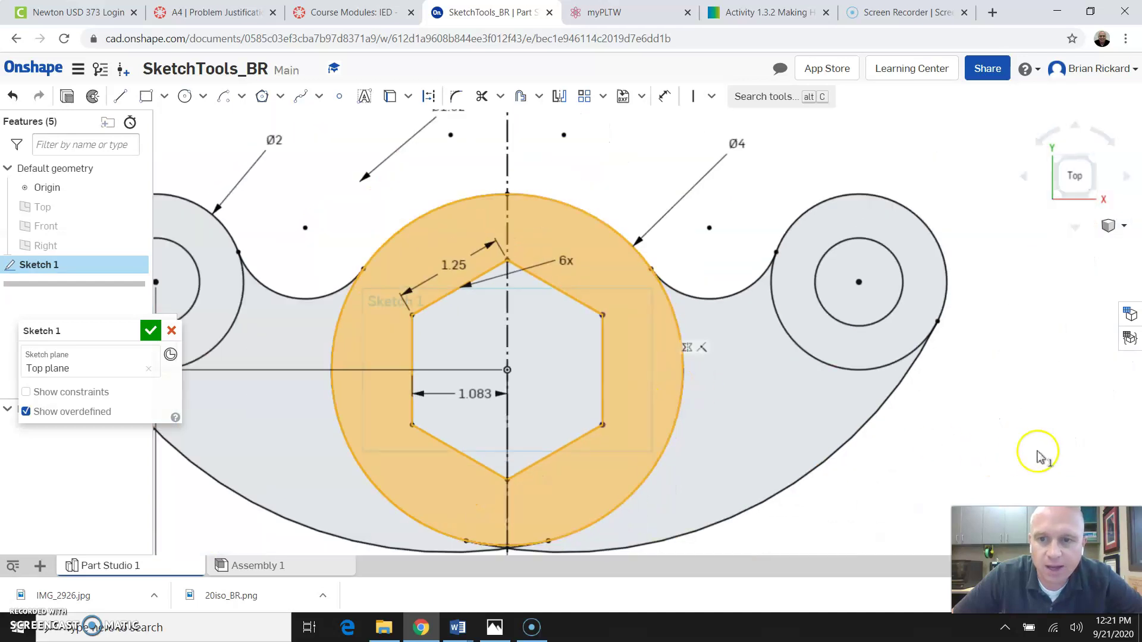
click(973, 442)
scroll(973, 442, down, 2)
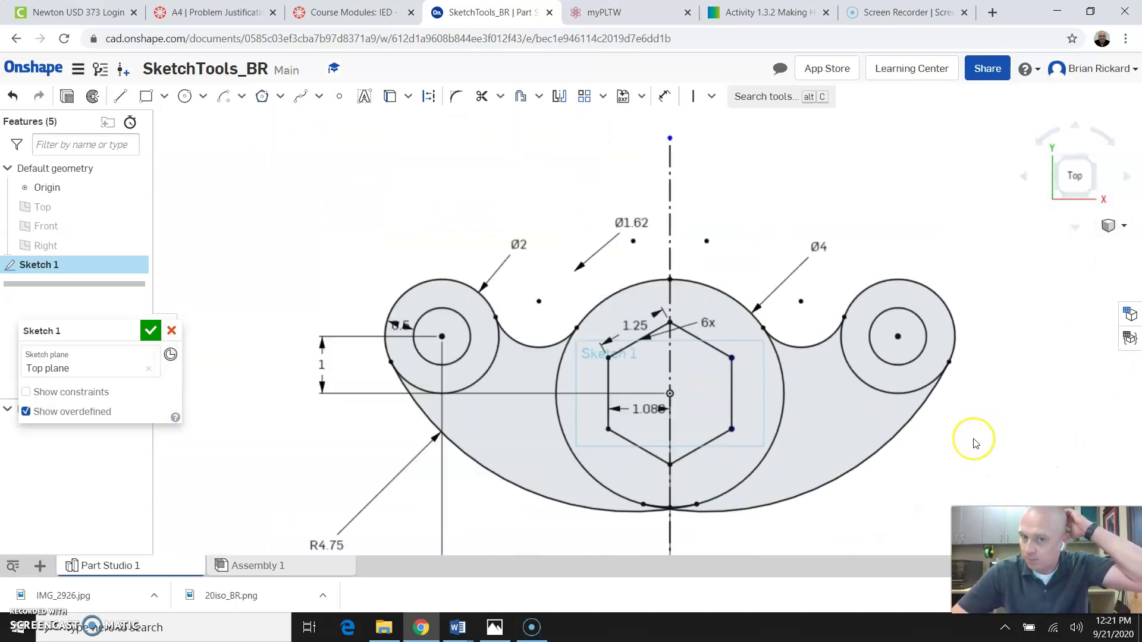
scroll(336, 263, down, 3)
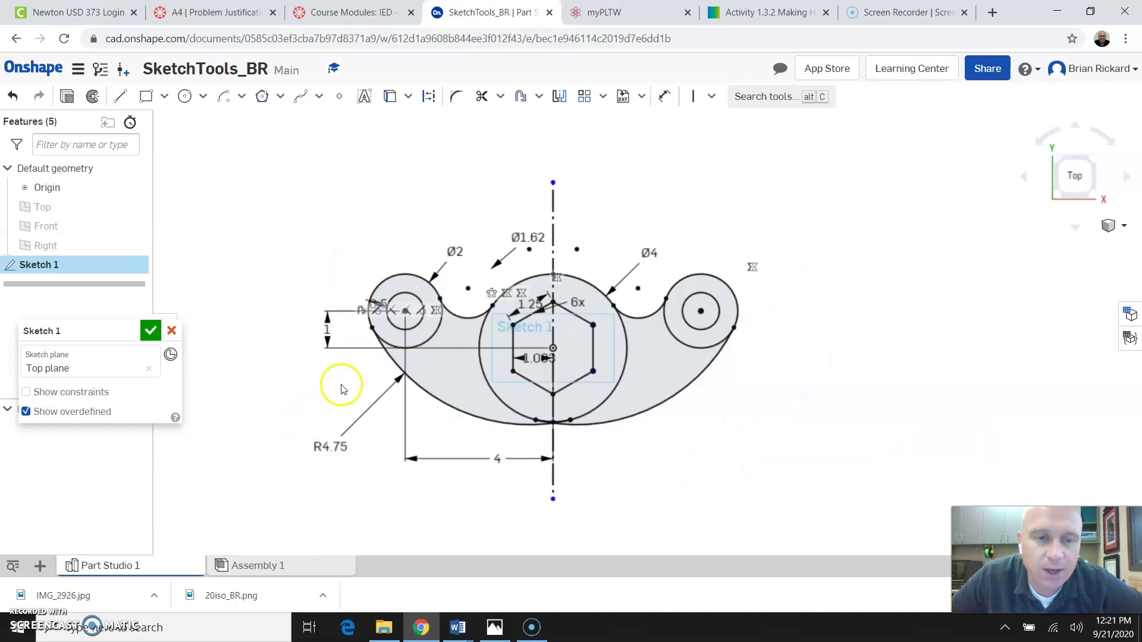
click(601, 99)
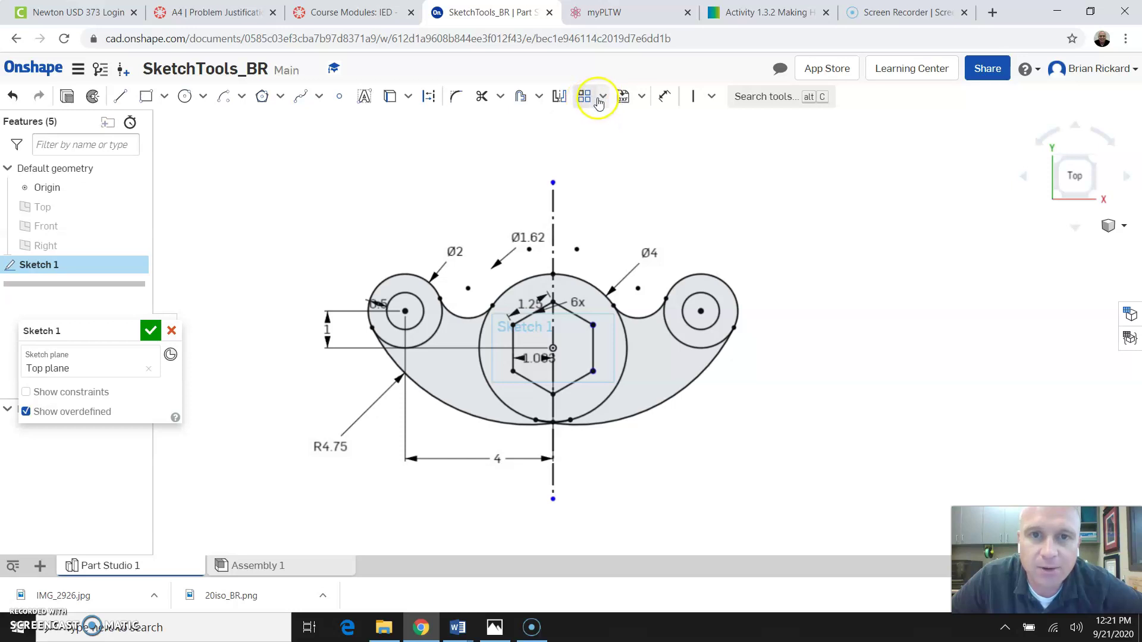
click(604, 101)
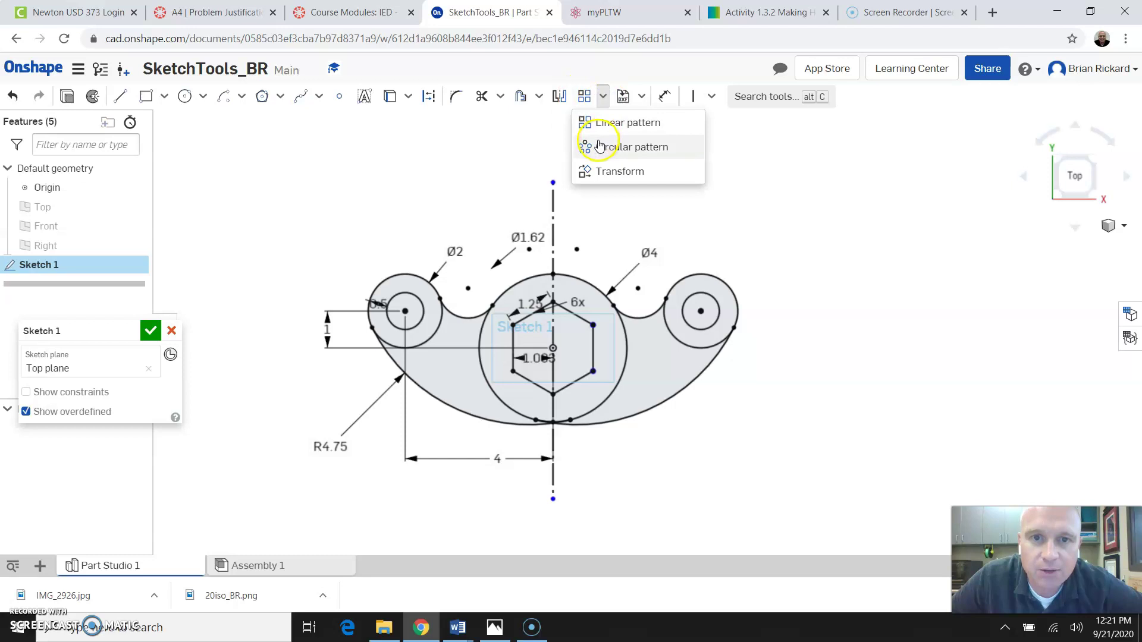
click(604, 123)
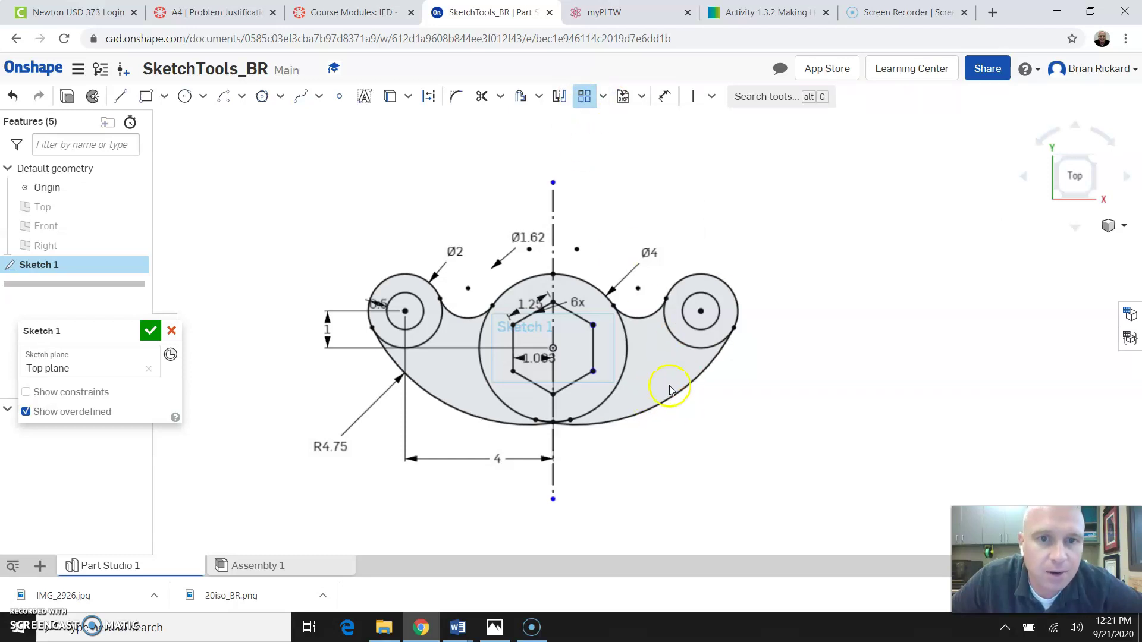
mouse_move(803, 446)
mouse_down()
mouse_move(453, 308)
mouse_move(381, 314)
mouse_move(359, 270)
mouse_up()
click(553, 487)
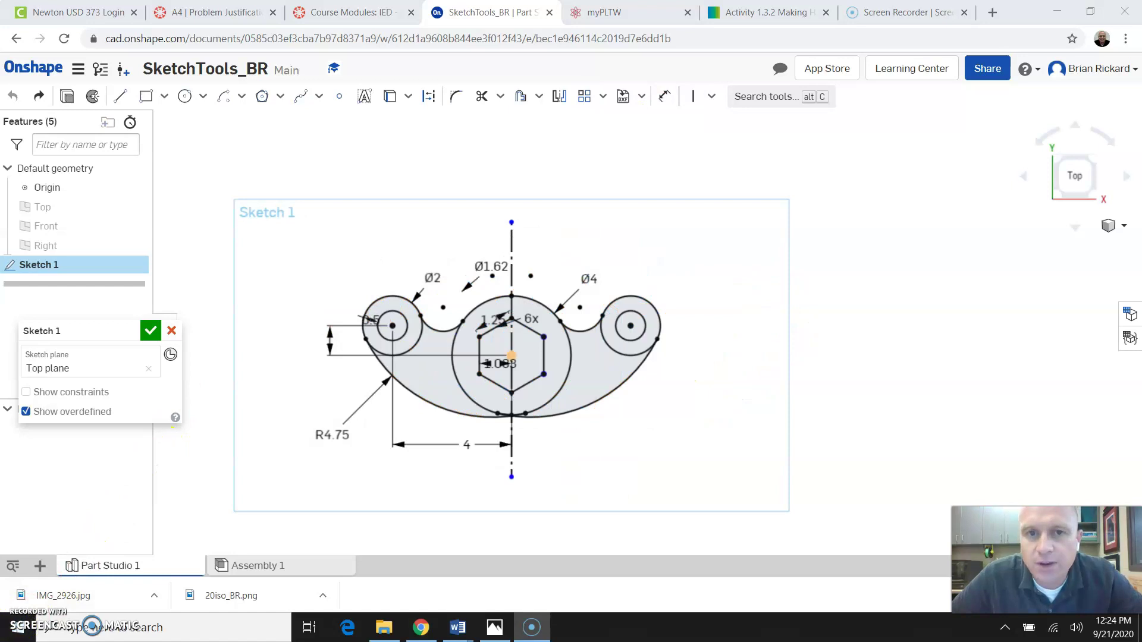
Create a linear pattern of the right end's two concentric circles, extending horizontally to the right with 4 instances
click(583, 97)
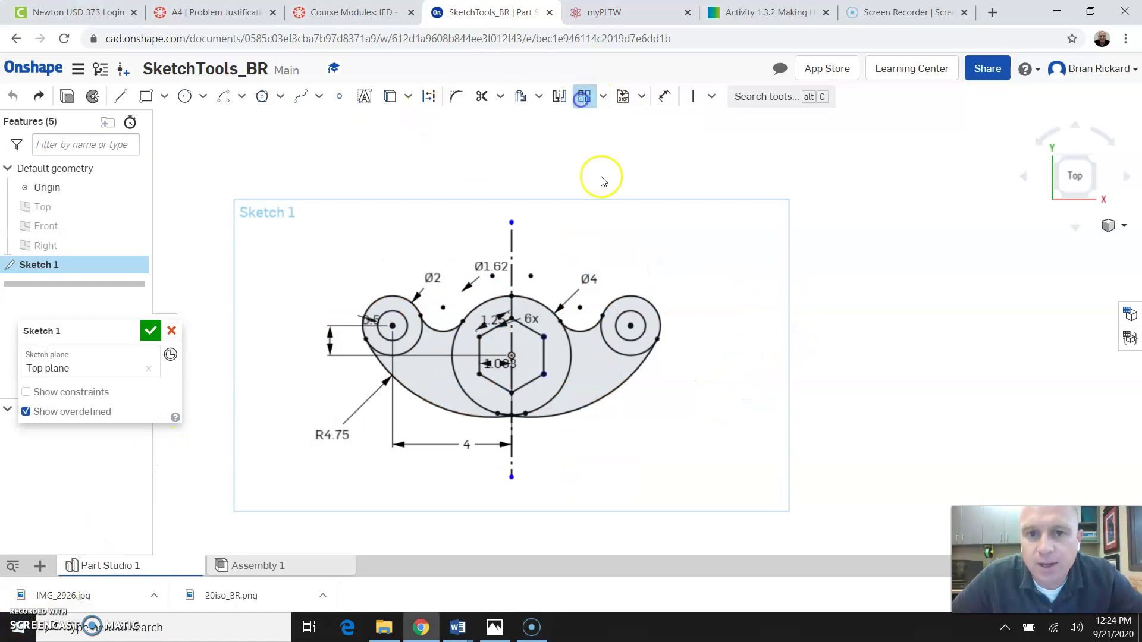
click(662, 315)
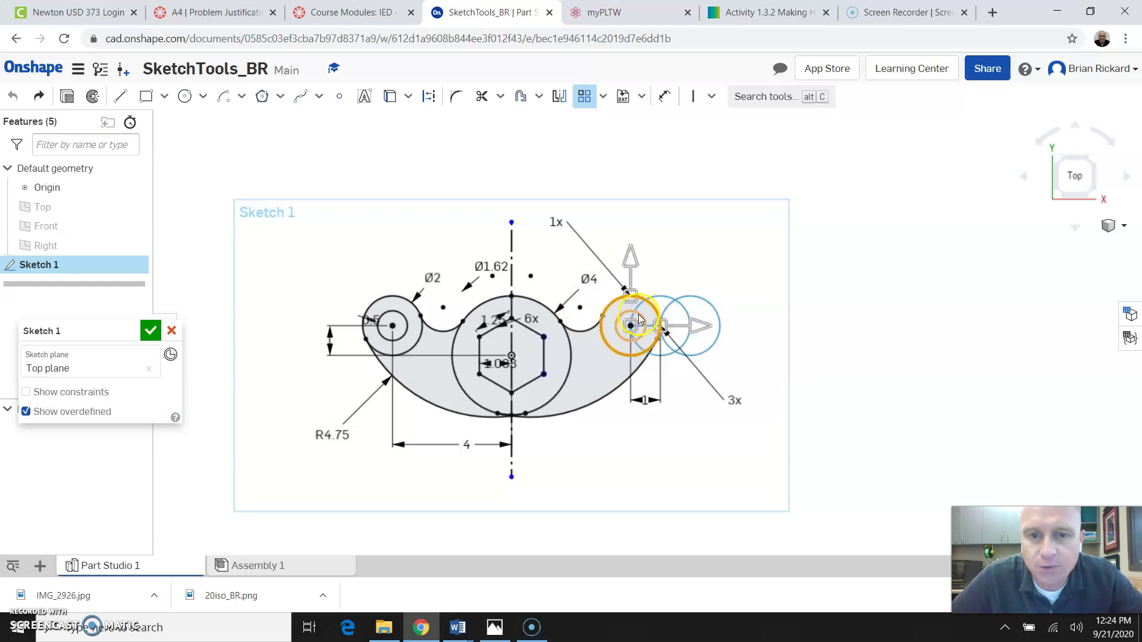
drag(696, 330, 818, 329)
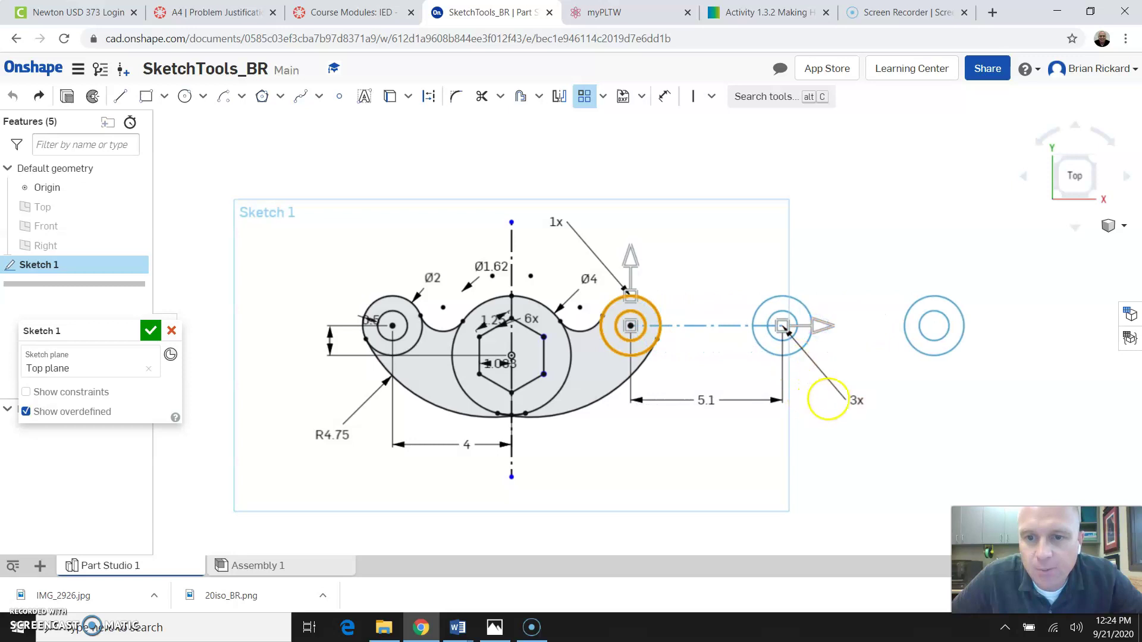
click(861, 399)
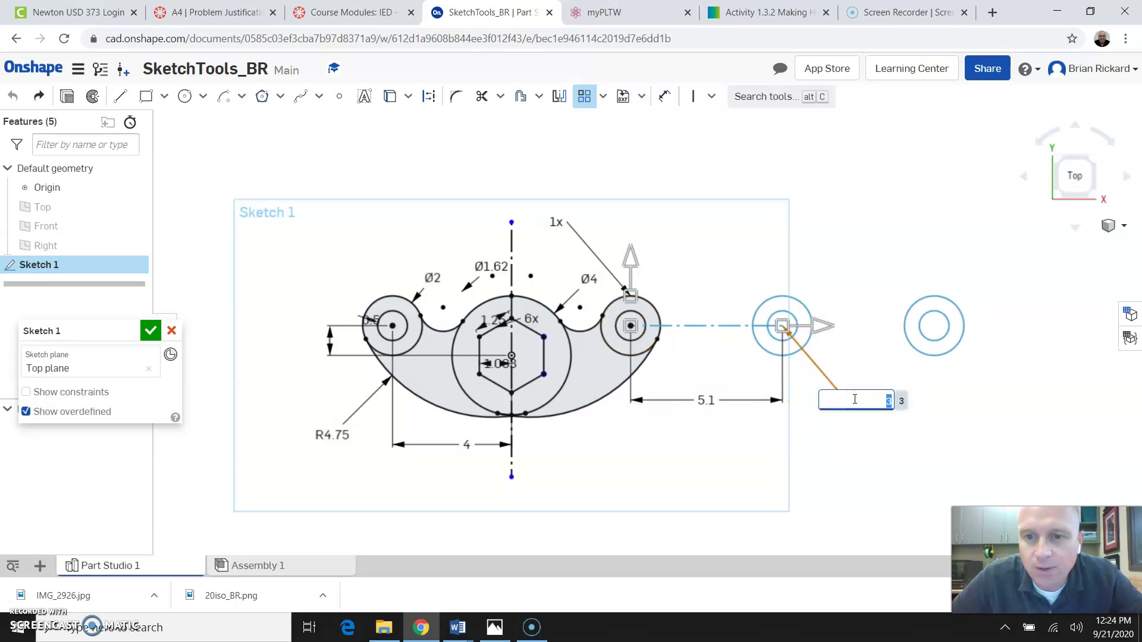
click(912, 407)
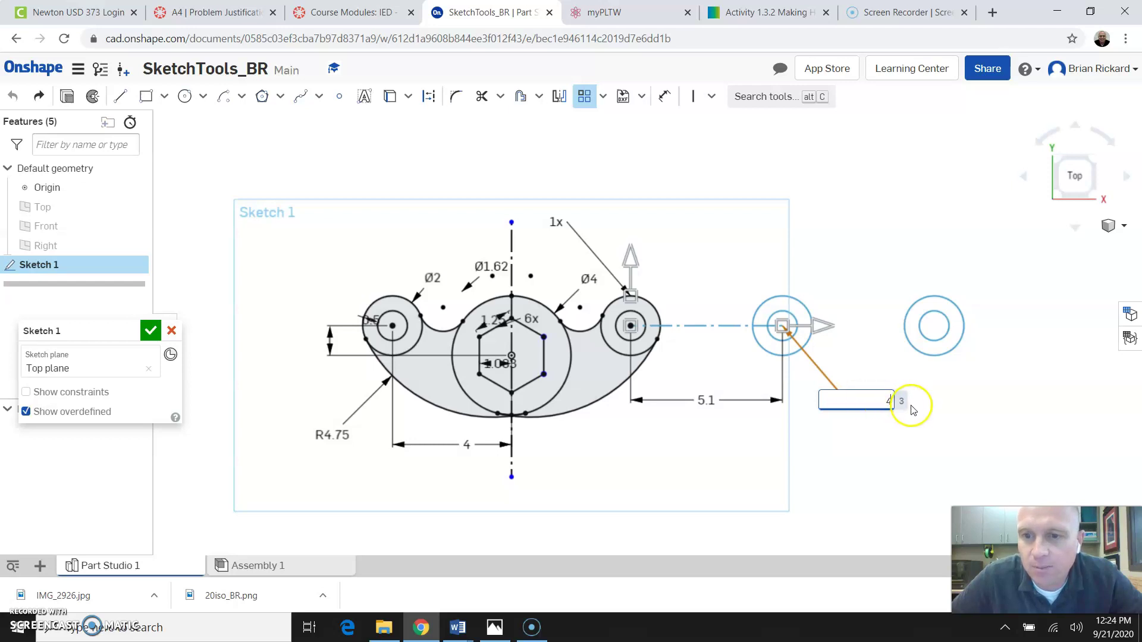
Try spacings of 1 in and 2 in between the patterned circles
click(707, 401)
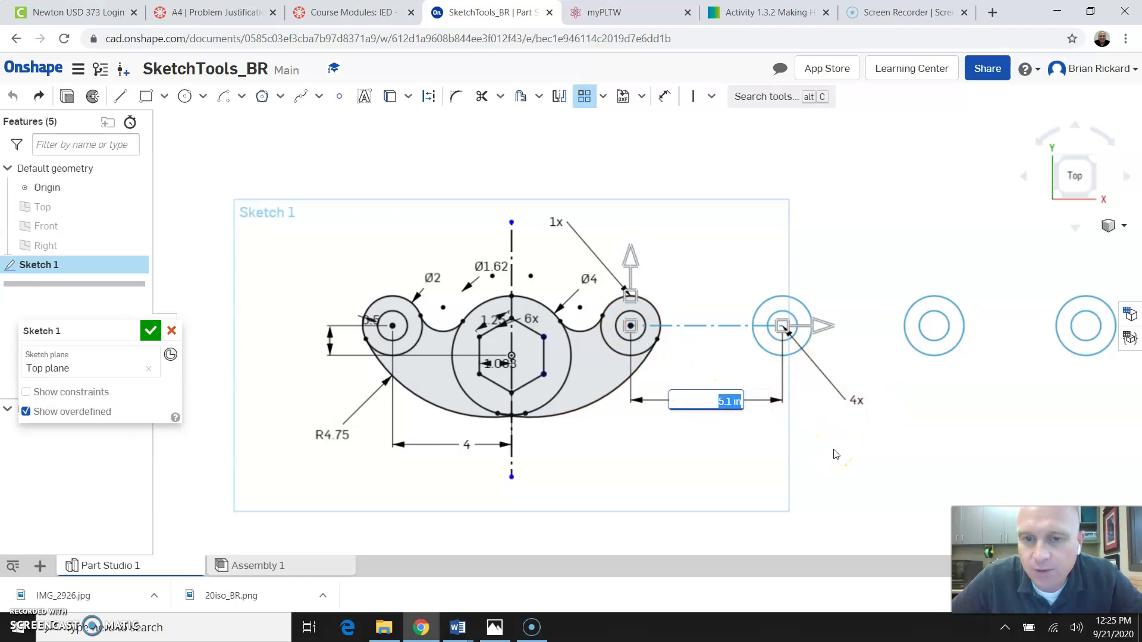
text(1)
click(835, 455)
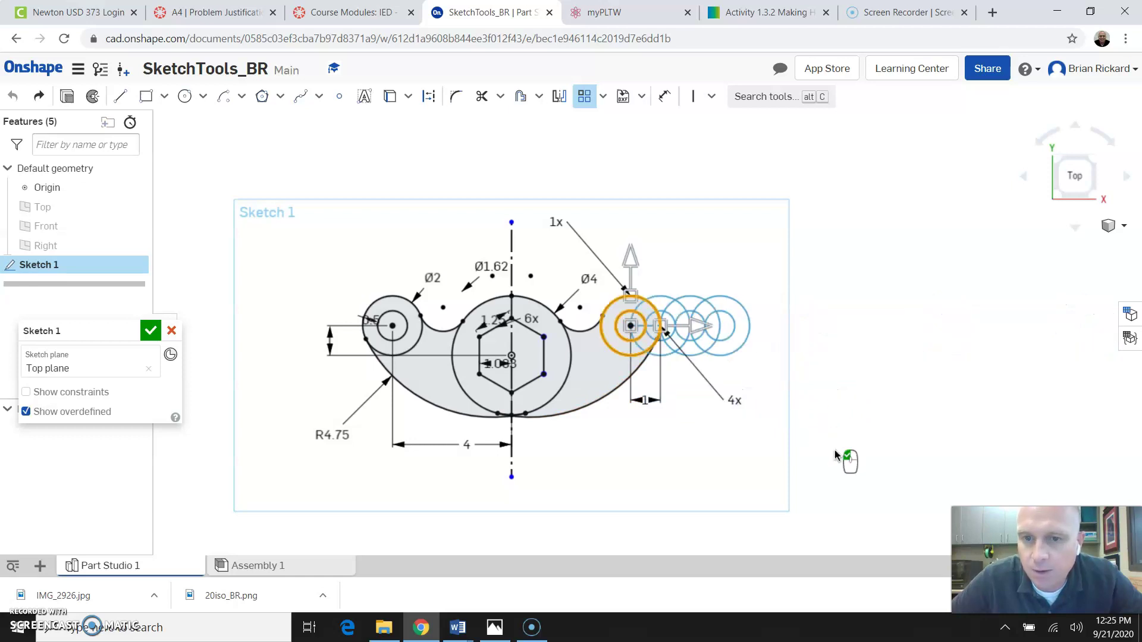
click(645, 400)
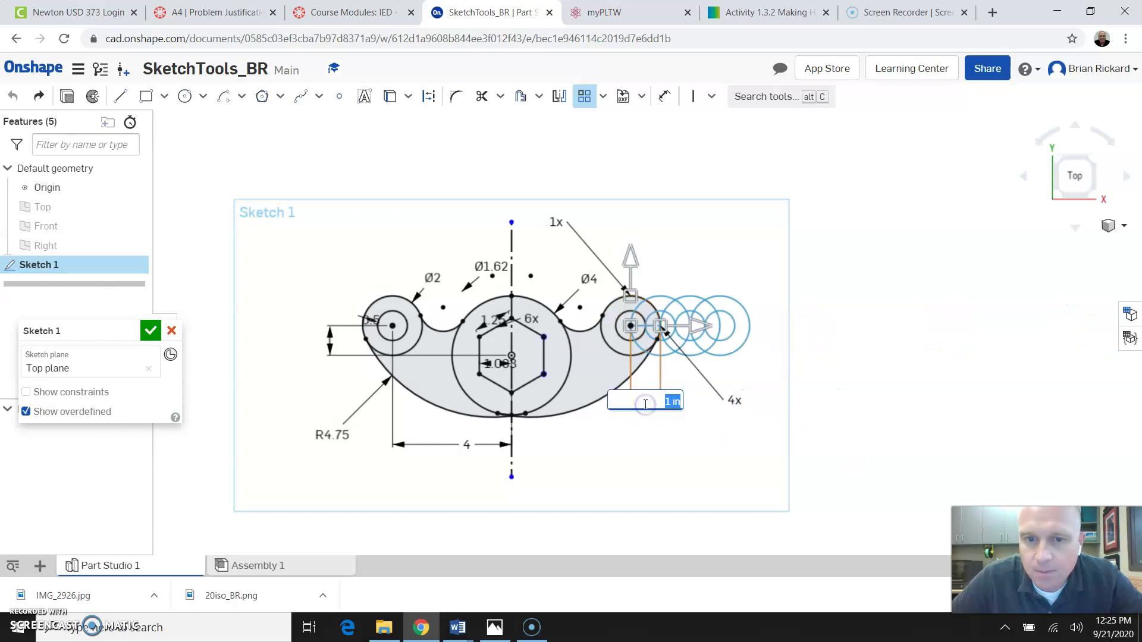
text(2)
key(Return)
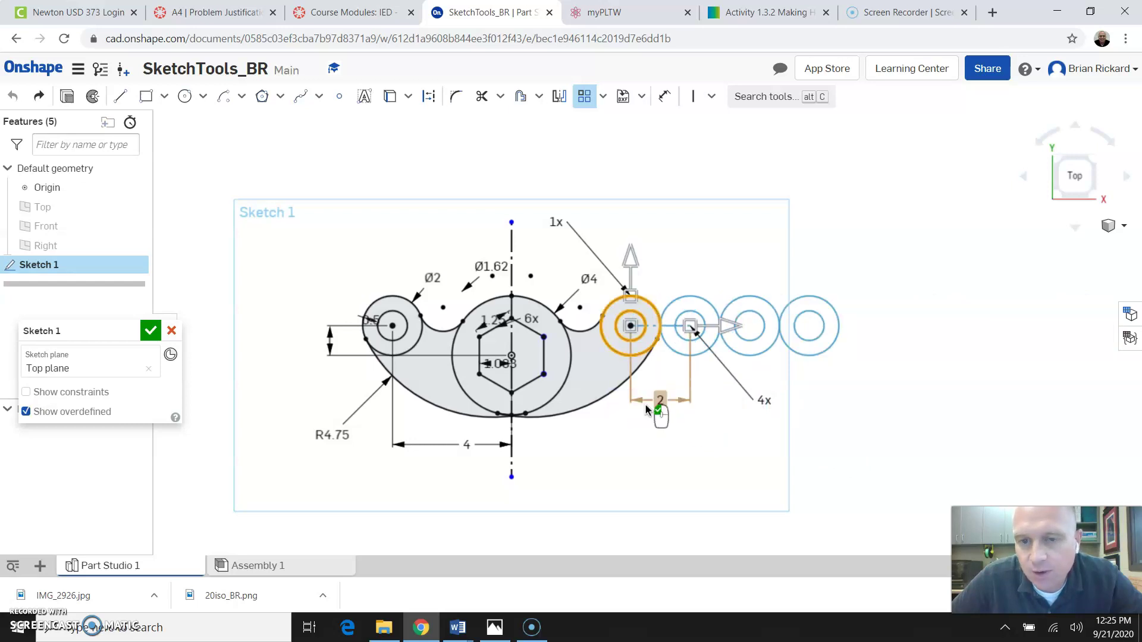
Set the linear pattern's spacing to 2.5 in and finish the pattern
double_click(659, 401)
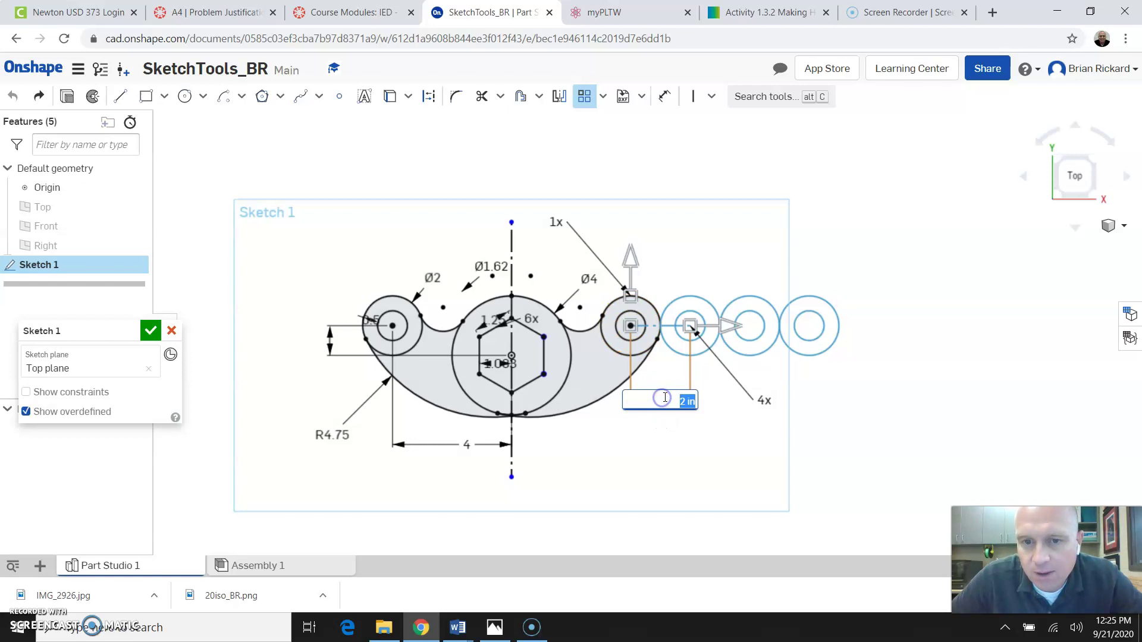
key(Return)
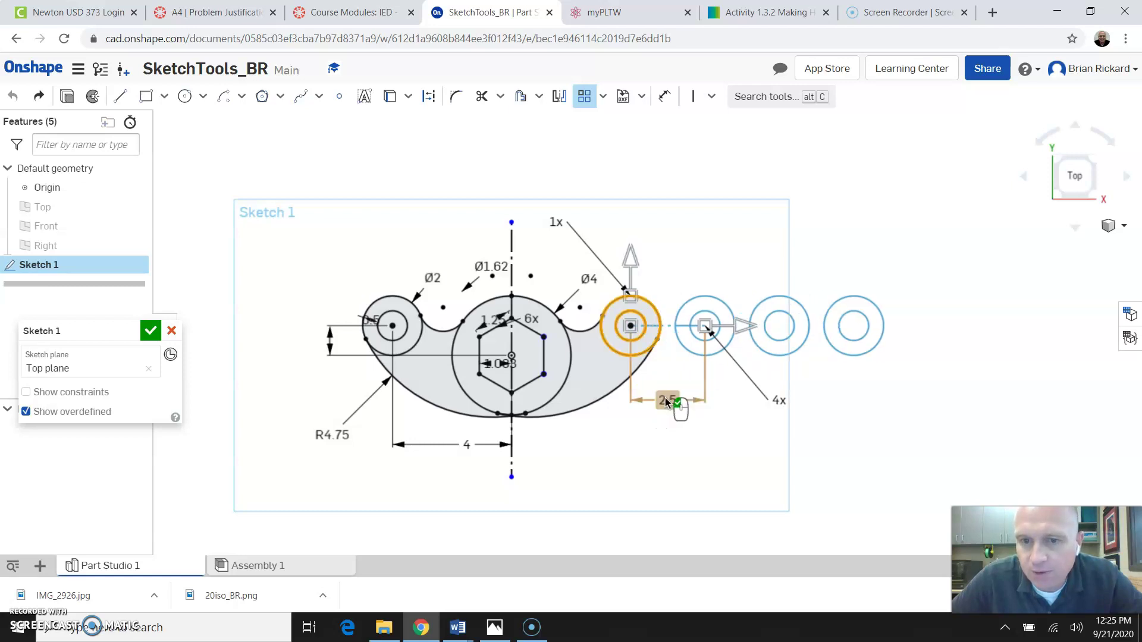
click(664, 402)
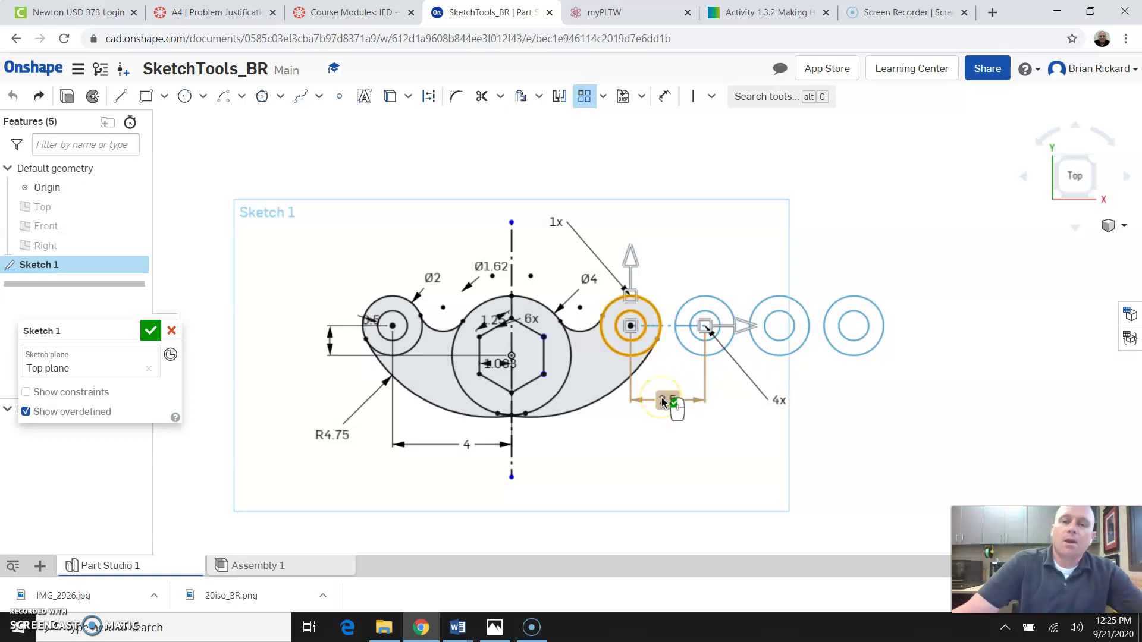
click(695, 428)
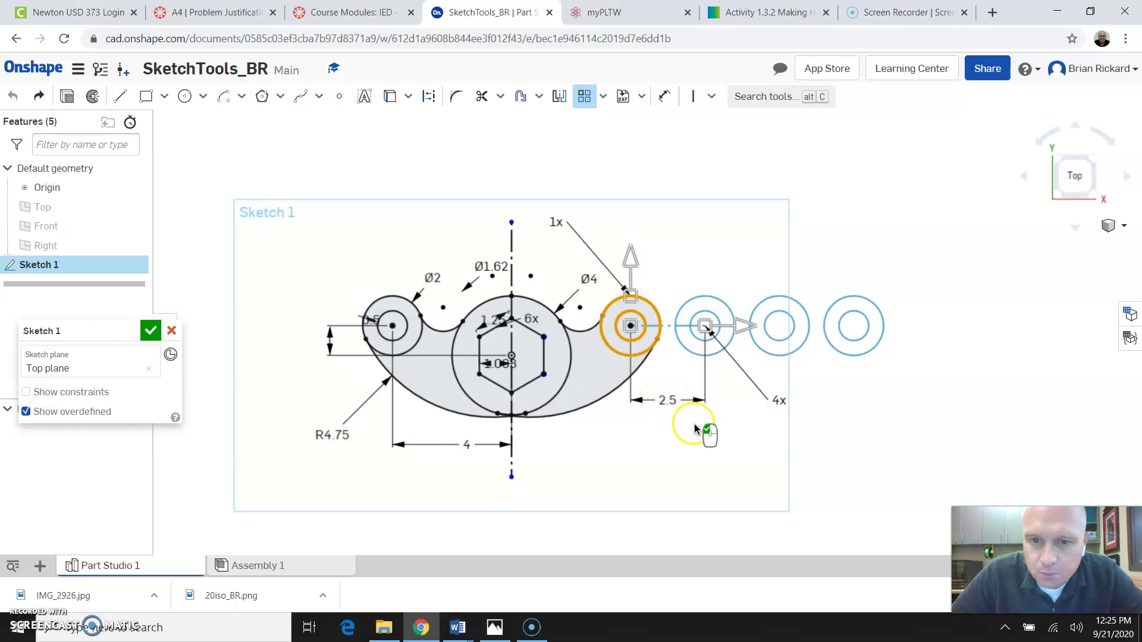
click(695, 427)
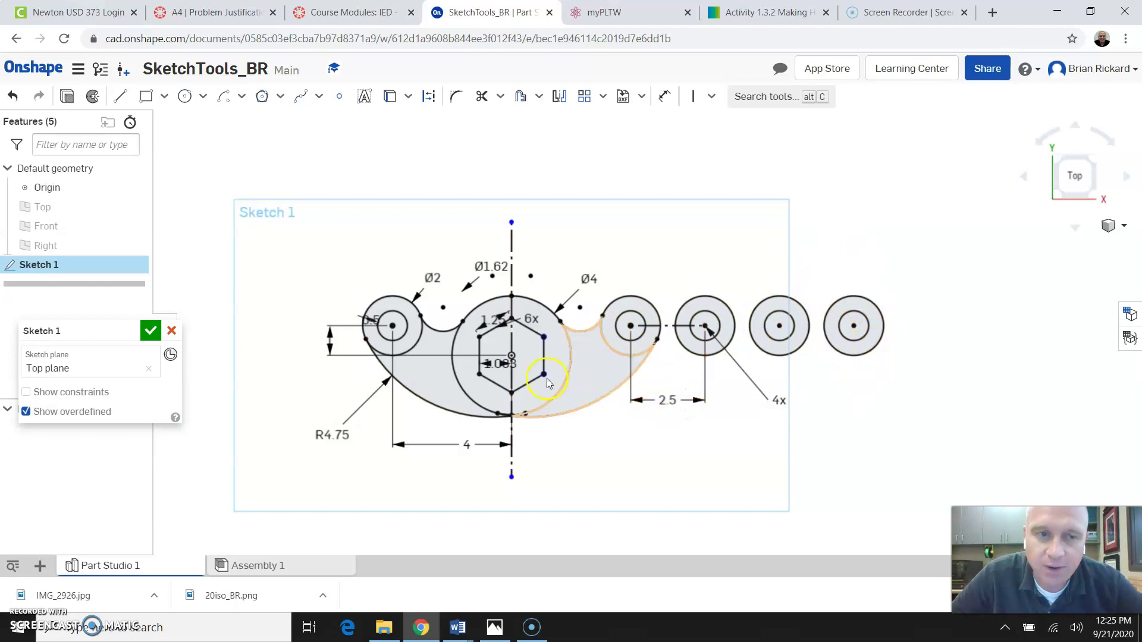
Draw horizontal lines about 6.93 in long below and 7.5 in long above the row of patterned circles, joining it to the lever
click(119, 99)
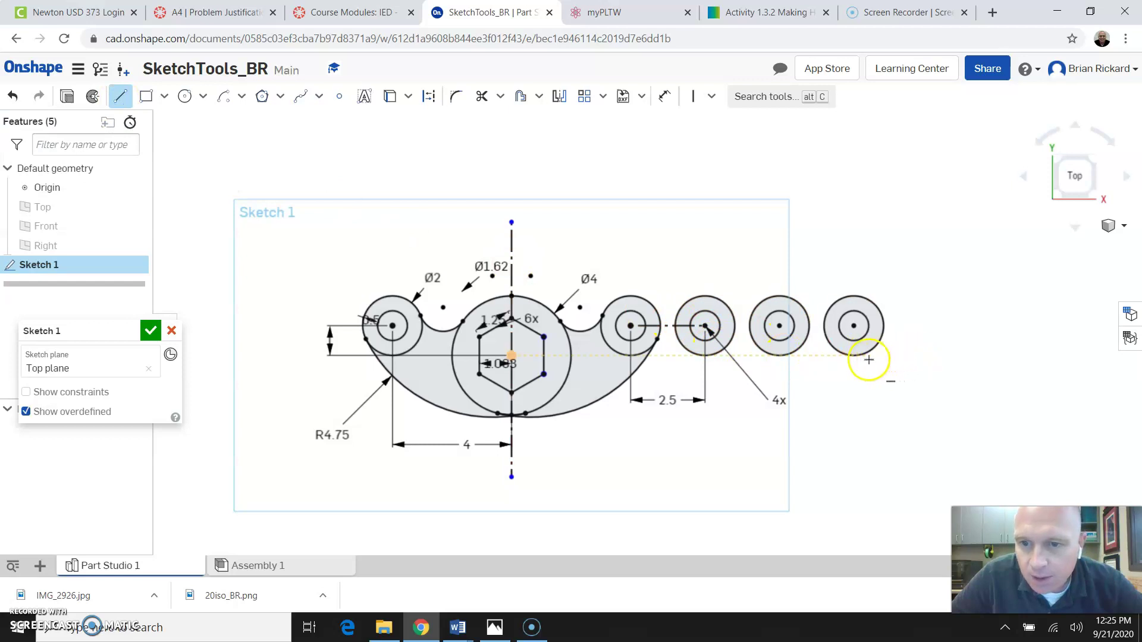
drag(854, 356, 649, 356)
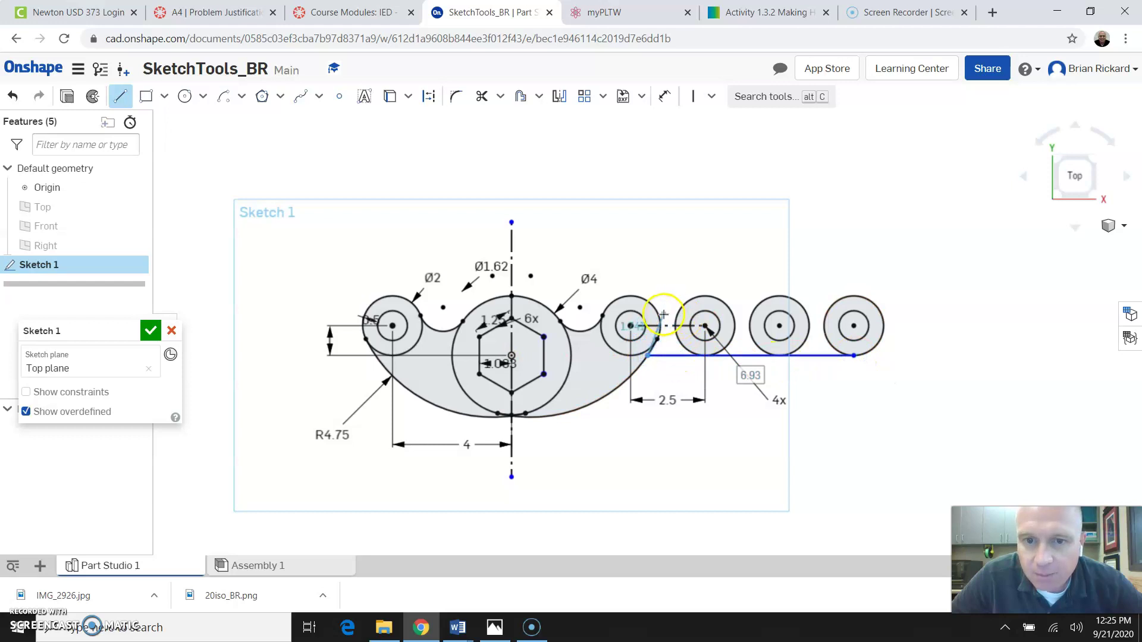
key(Escape)
click(120, 96)
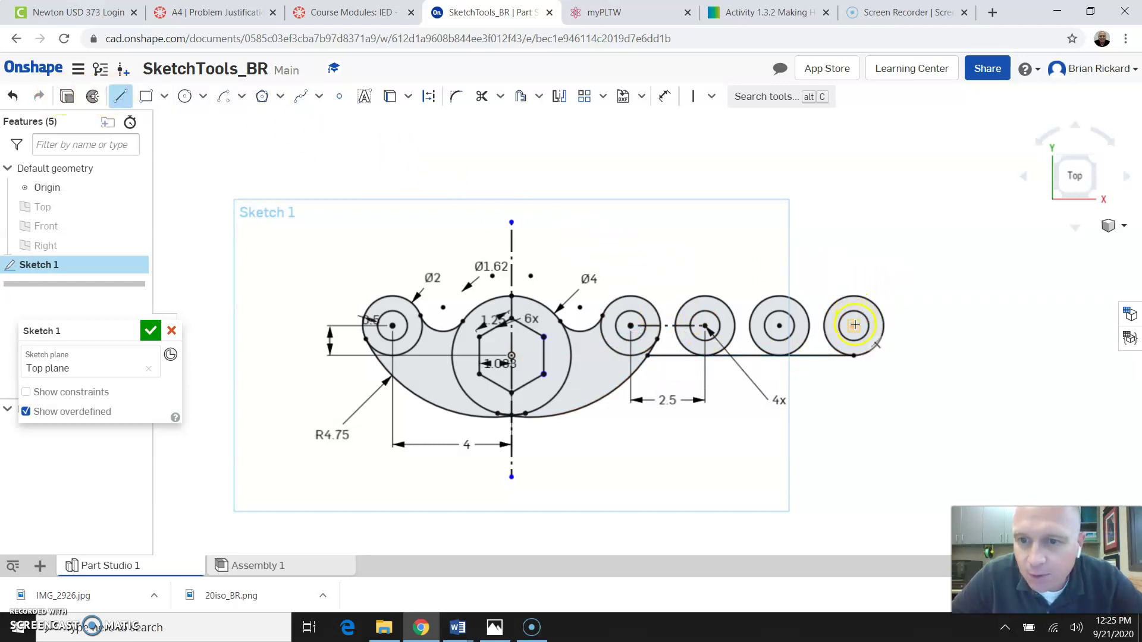
drag(852, 295, 630, 294)
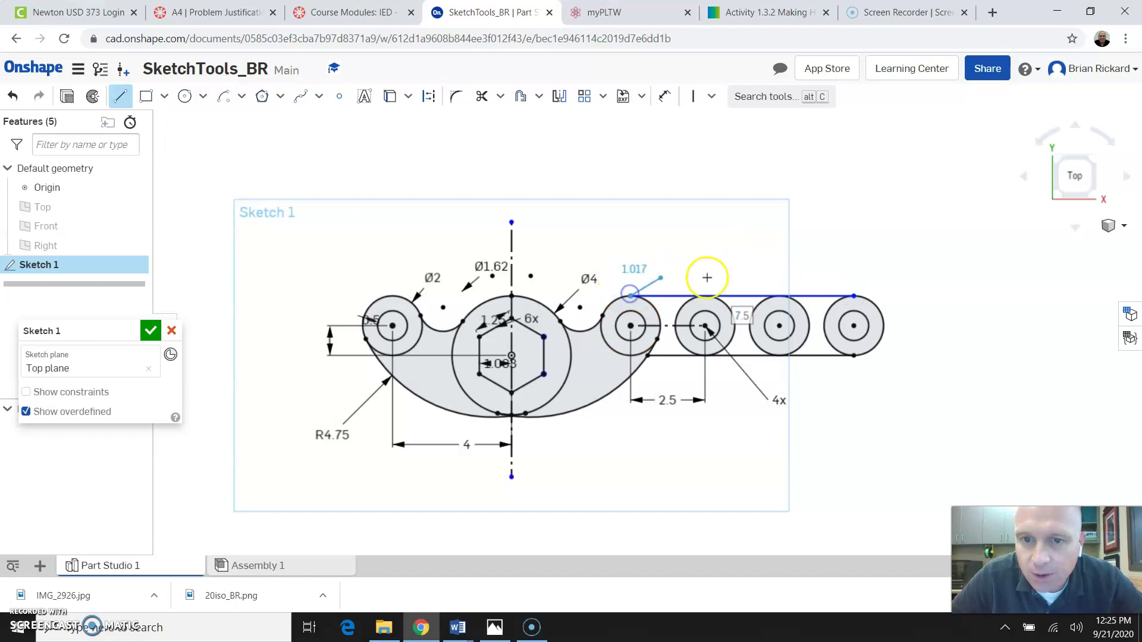
key(Escape)
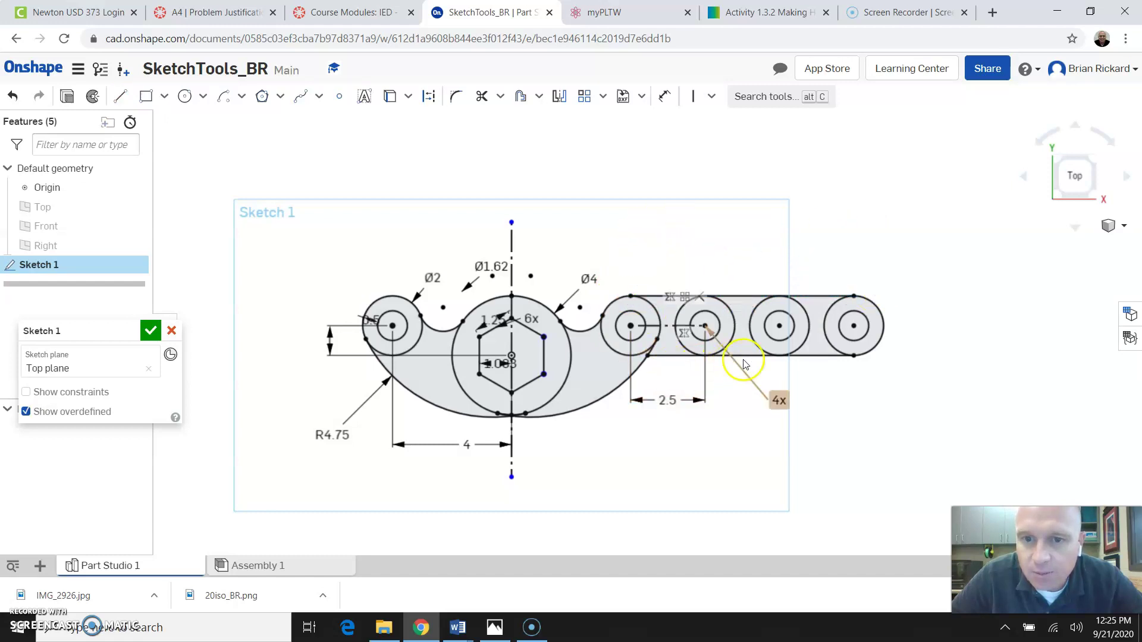
scroll(816, 348, up, 2)
scroll(816, 344, down, 2)
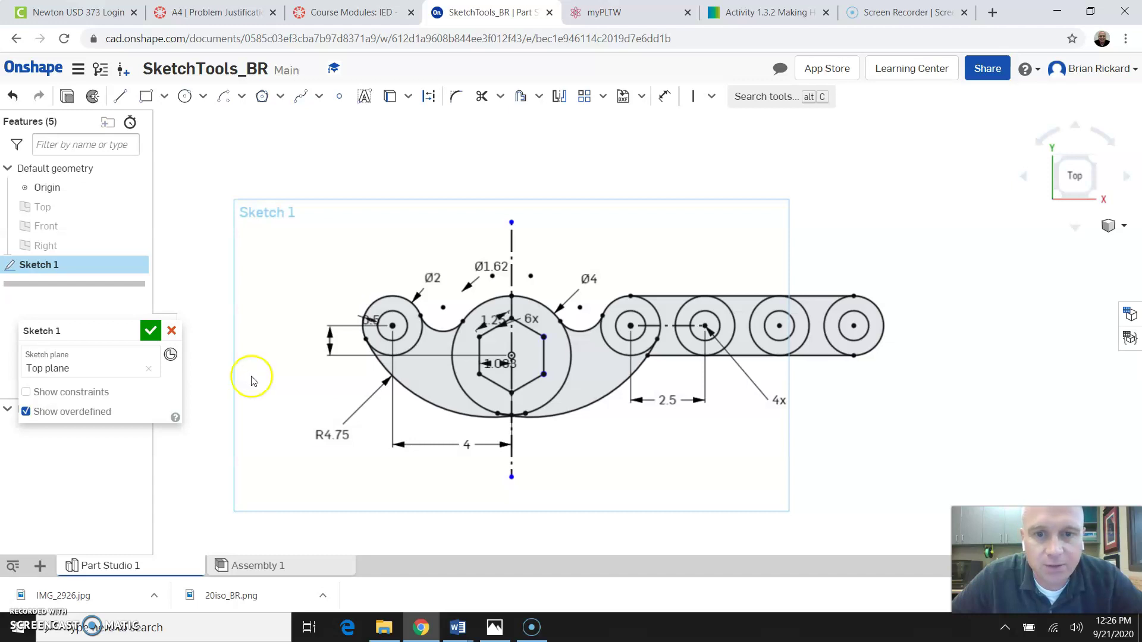
click(1072, 177)
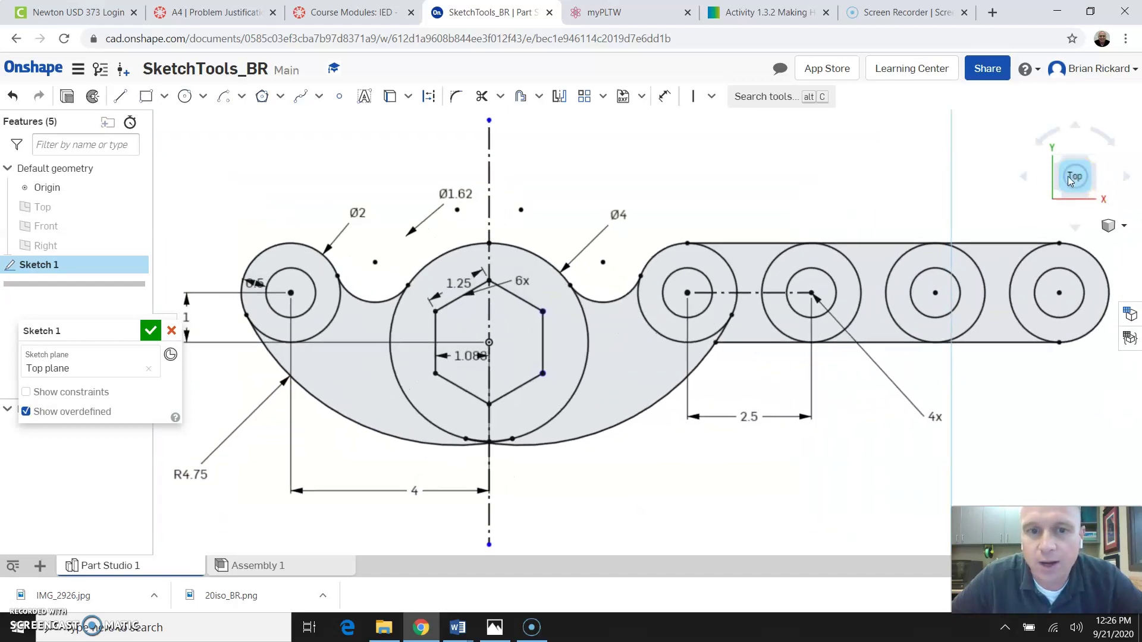